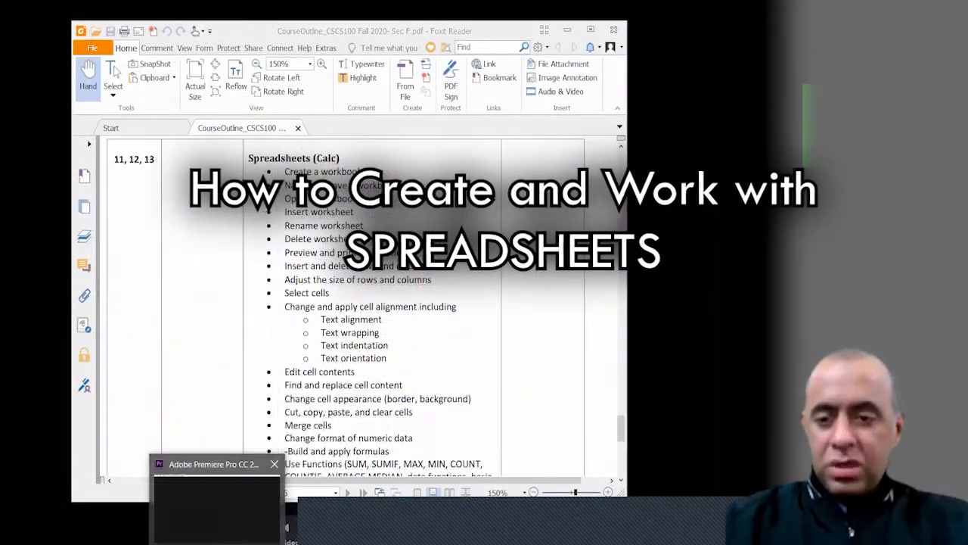
Bring up the Windows Start menu over the Foxit Reader course outline
{"action": "key", "text": "super"}
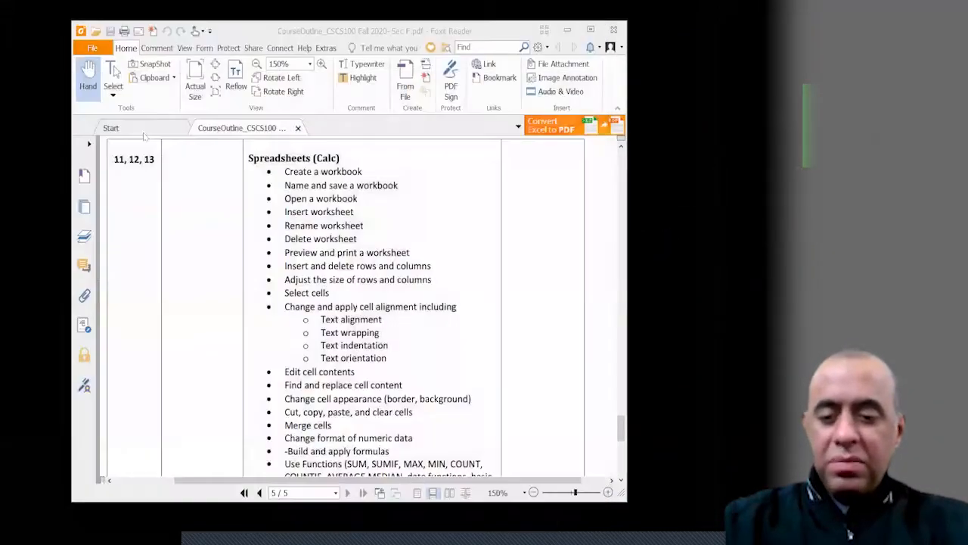
Search the Start menu for 'calculator' and launch LibreOffice Calc from the results
{"action": "key", "text": "super"}
{"action": "type", "text": "c"}
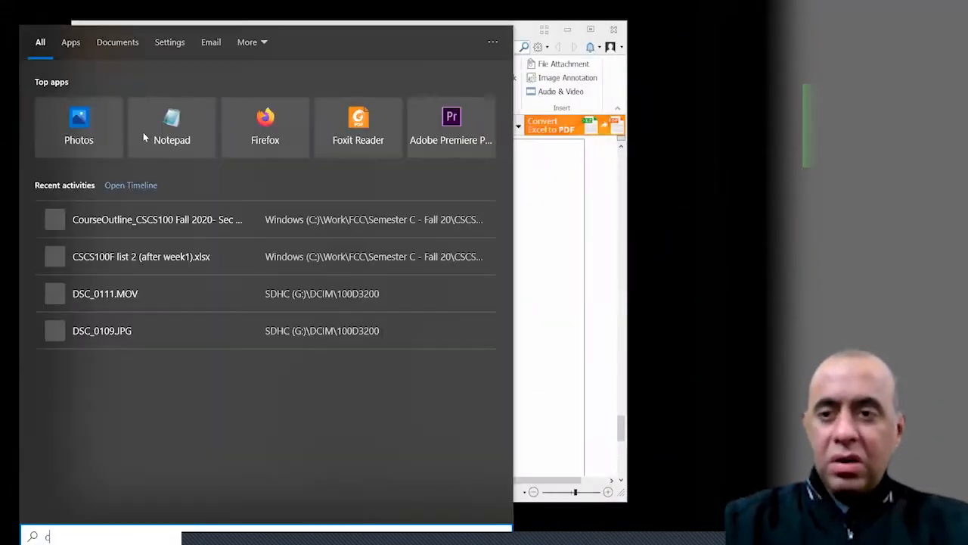
{"action": "type", "text": "alculator"}
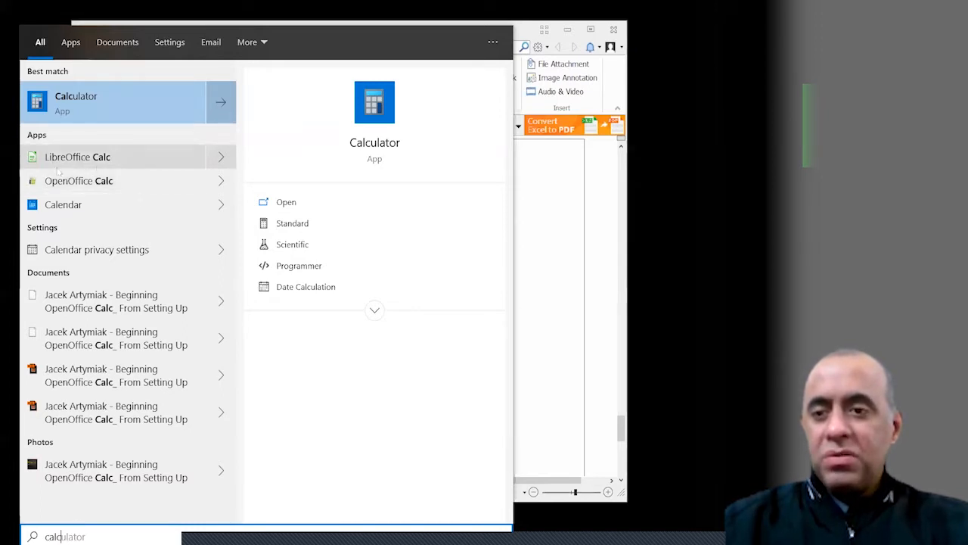
{"action": "left_click", "coordinate": [125, 156]}
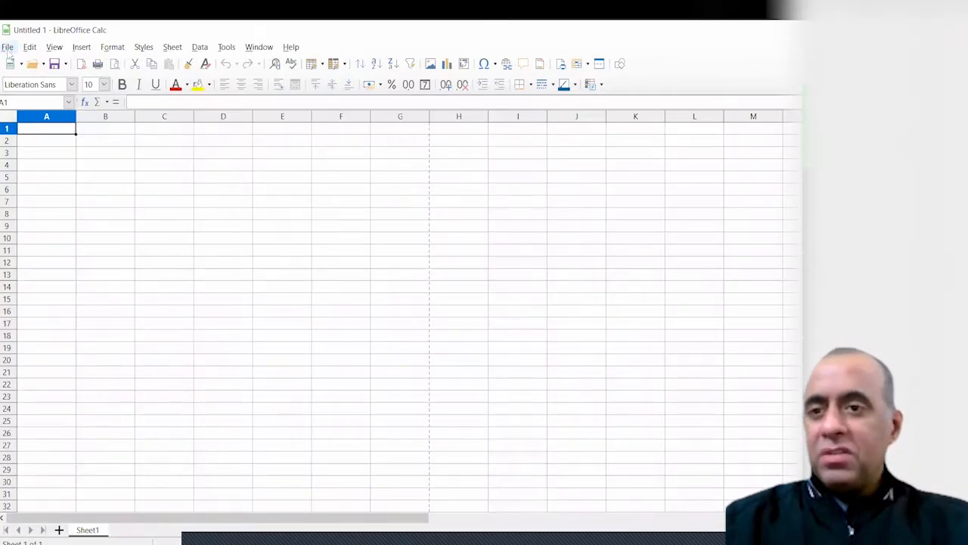
Maximise Calc and save the blank spreadsheet as 12-12345.ods in a Desktop folder
{"action": "double_click", "coordinate": [67, 30]}
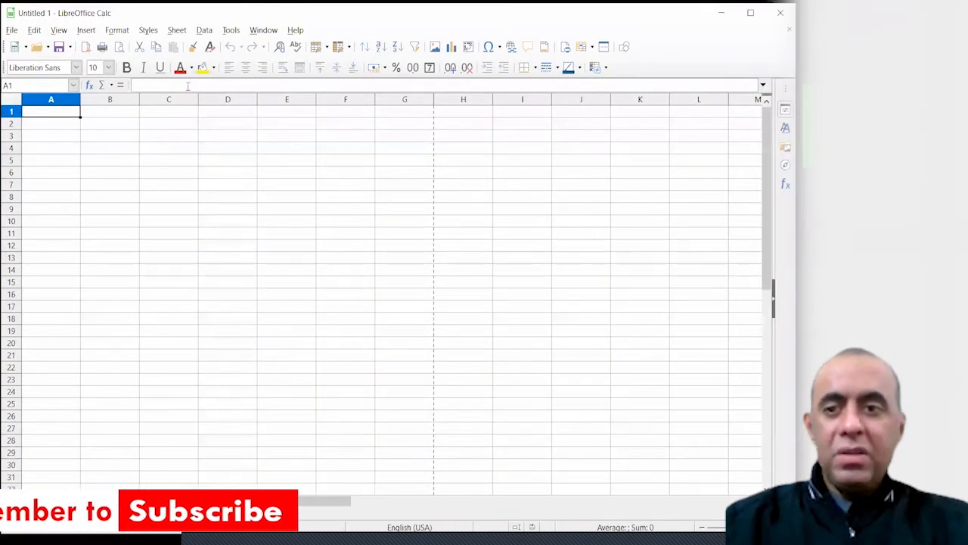
{"action": "left_click", "coordinate": [13, 30]}
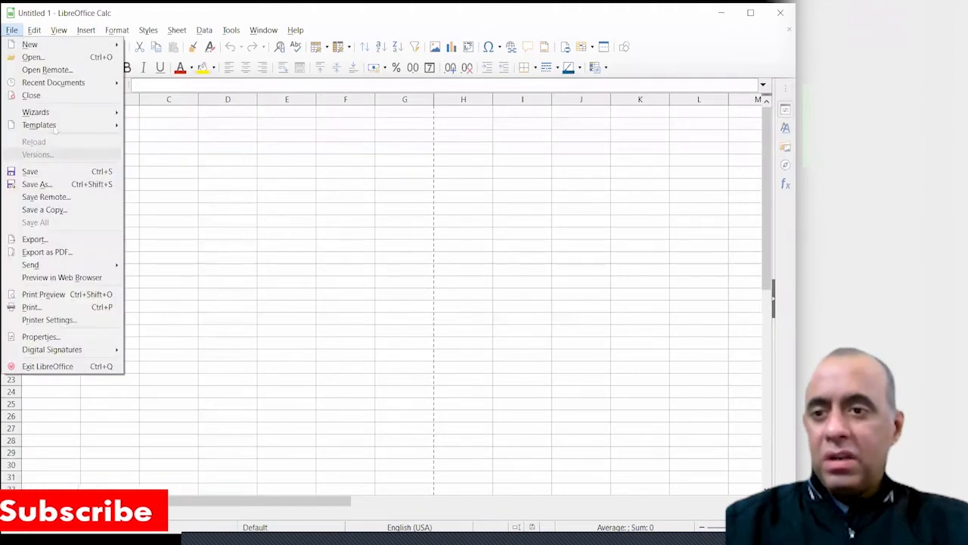
{"action": "left_click", "coordinate": [36, 184]}
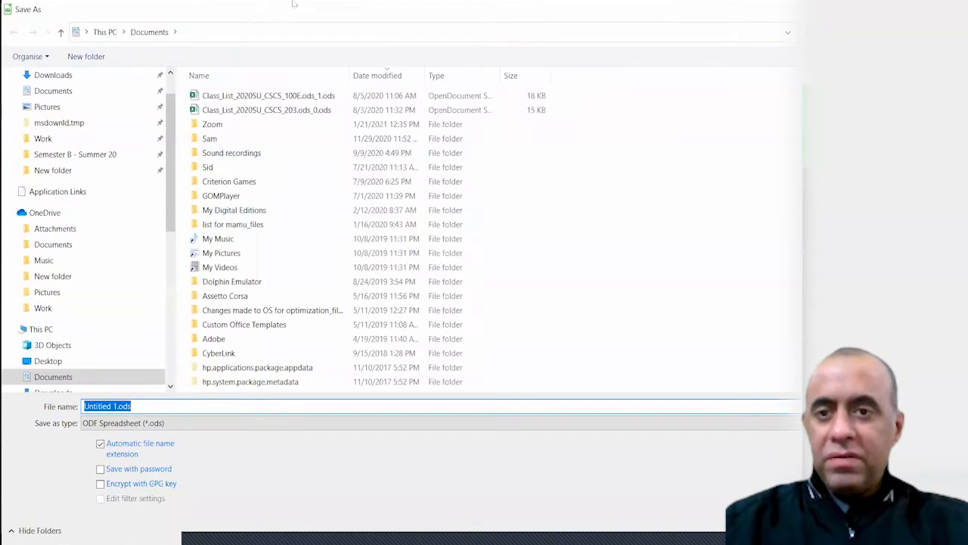
{"action": "scroll", "coordinate": [166, 238], "scroll_direction": "down", "scroll_amount": 3}
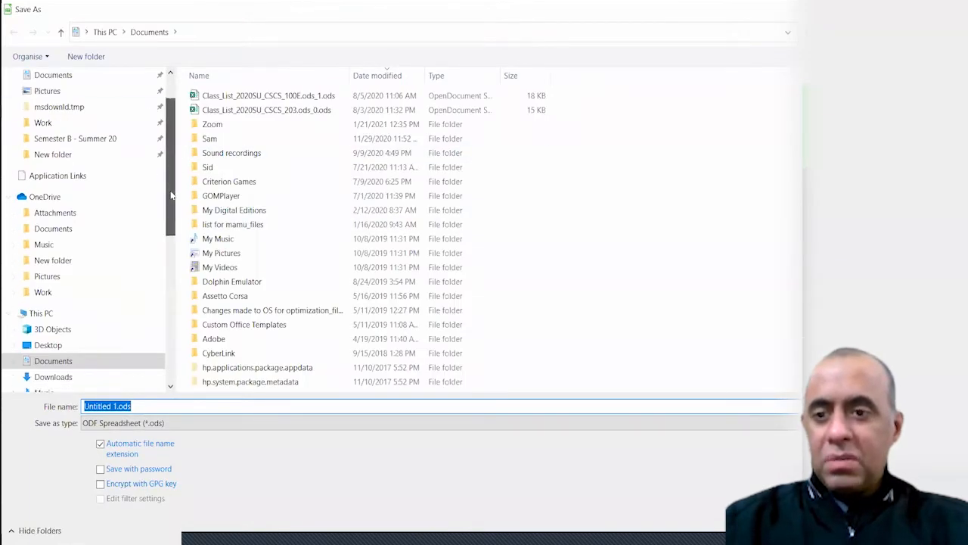
{"action": "scroll", "coordinate": [166, 238], "scroll_direction": "up", "scroll_amount": 3}
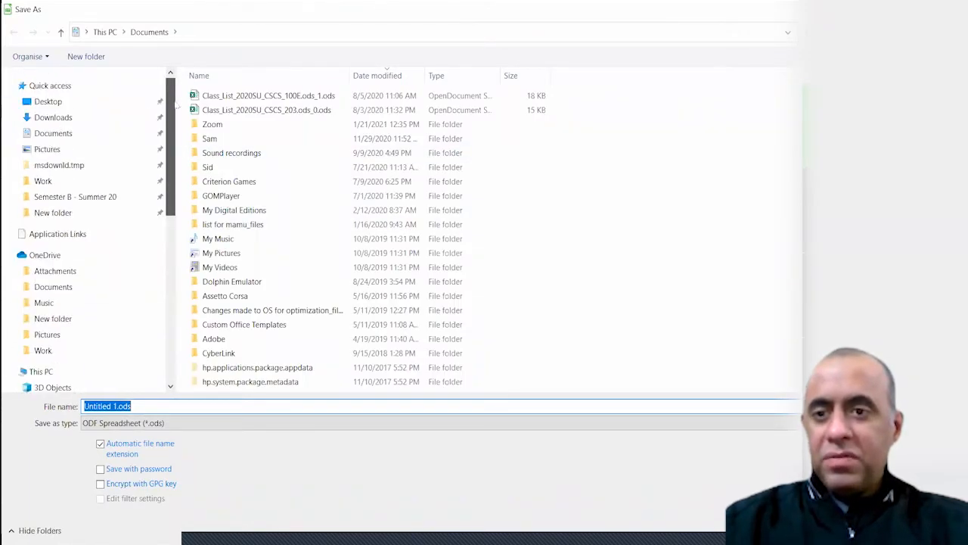
{"action": "left_click", "coordinate": [88, 104]}
{"action": "left_click", "coordinate": [76, 130]}
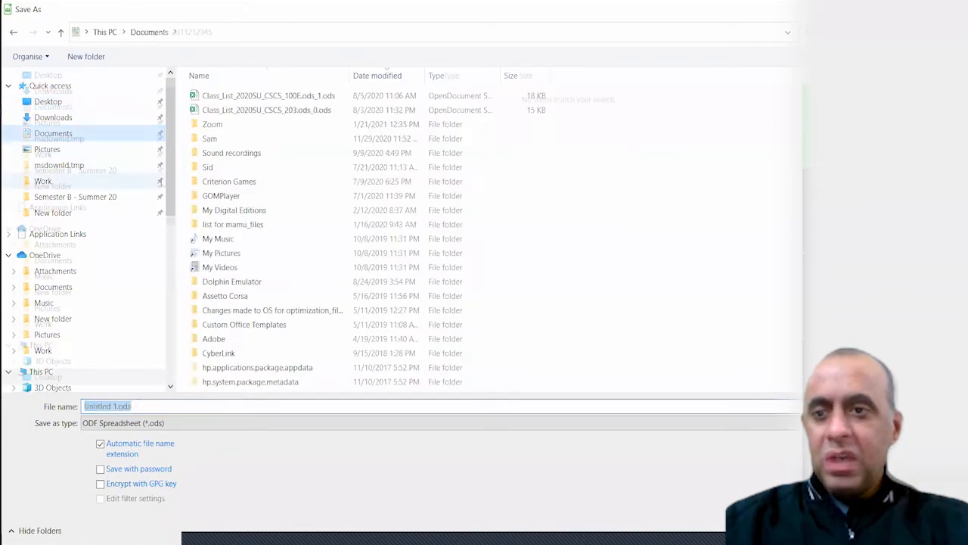
{"action": "type", "text": "12-1234"}
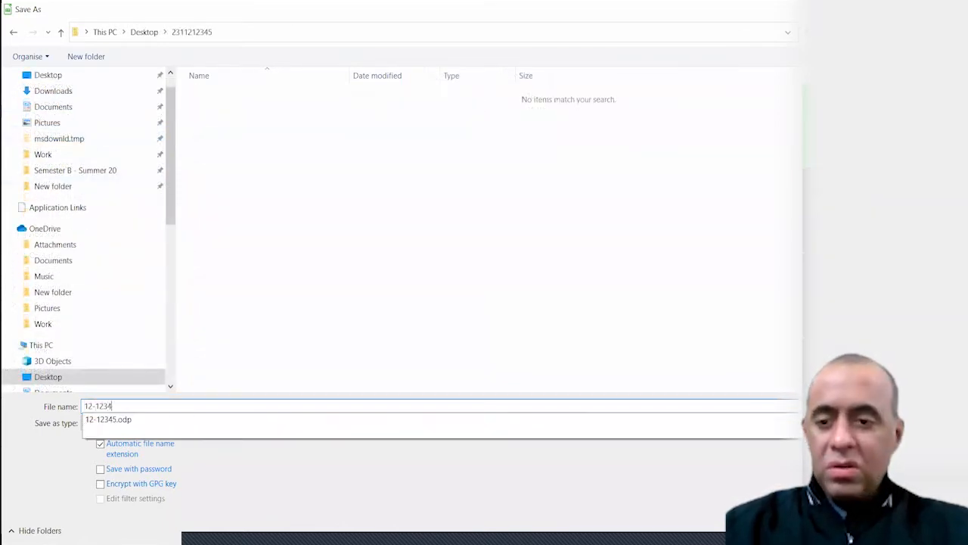
{"action": "type", "text": "5"}
{"action": "key", "text": "Return"}
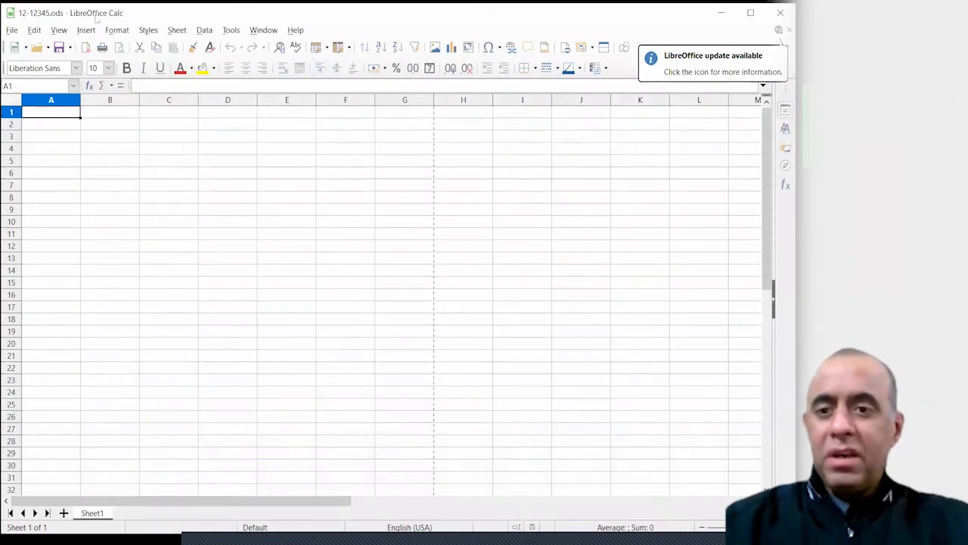
Practise selecting C7, A2:J23 and A1:I23, moving one block up a row
{"action": "left_click", "coordinate": [145, 182]}
{"action": "mouse_move", "coordinate": [51, 124]}
{"action": "left_mouse_down"}
{"action": "mouse_move", "coordinate": [255, 272]}
{"action": "mouse_move", "coordinate": [603, 382]}
{"action": "left_mouse_up"}
{"action": "left_click_drag", "start_coordinate": [218, 211], "coordinate": [237, 180]}
{"action": "left_click", "coordinate": [237, 180]}
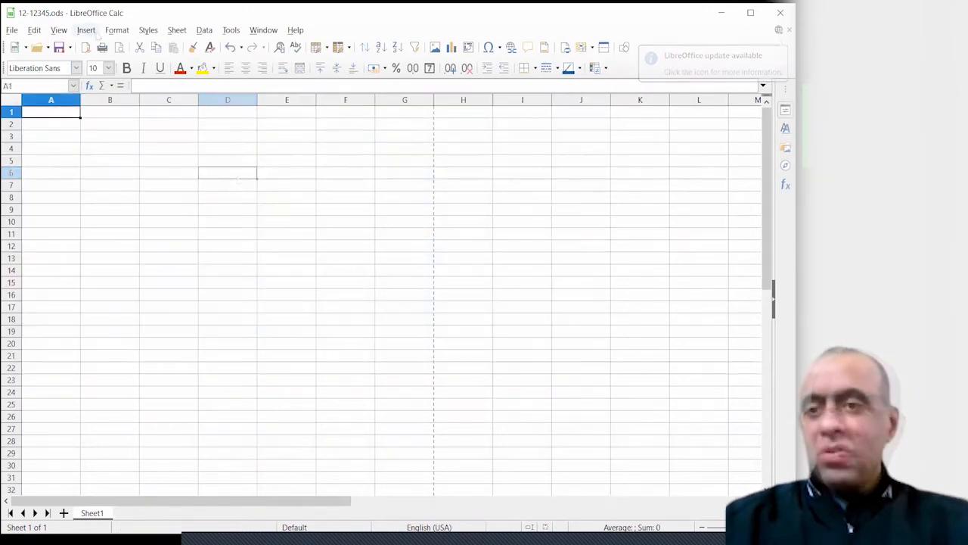
{"action": "left_click", "coordinate": [68, 111]}
{"action": "left_click_drag", "start_coordinate": [60, 113], "coordinate": [495, 386]}
{"action": "left_click", "coordinate": [494, 385]}
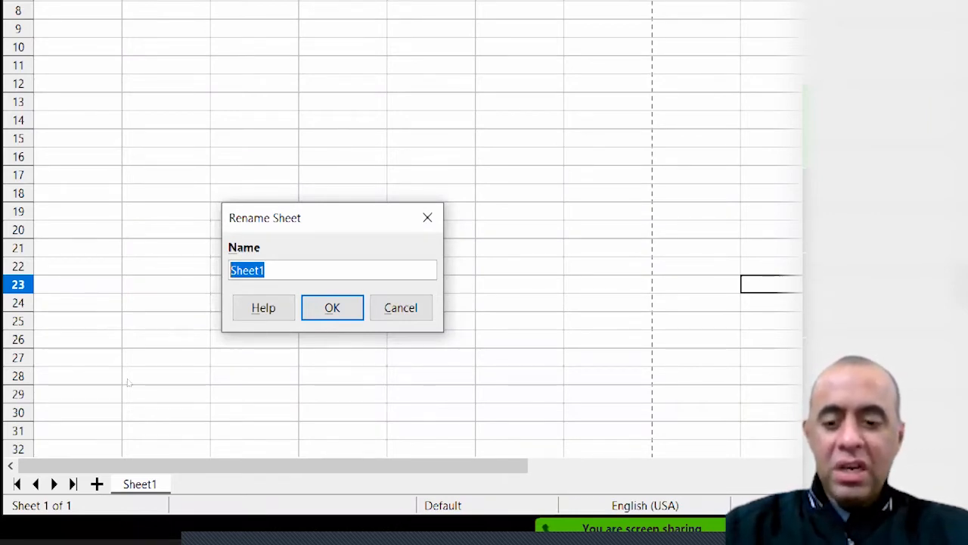
Name the first sheet Expenses, then insert a new sheet and name it Earnings
{"action": "type", "text": "Expe"}
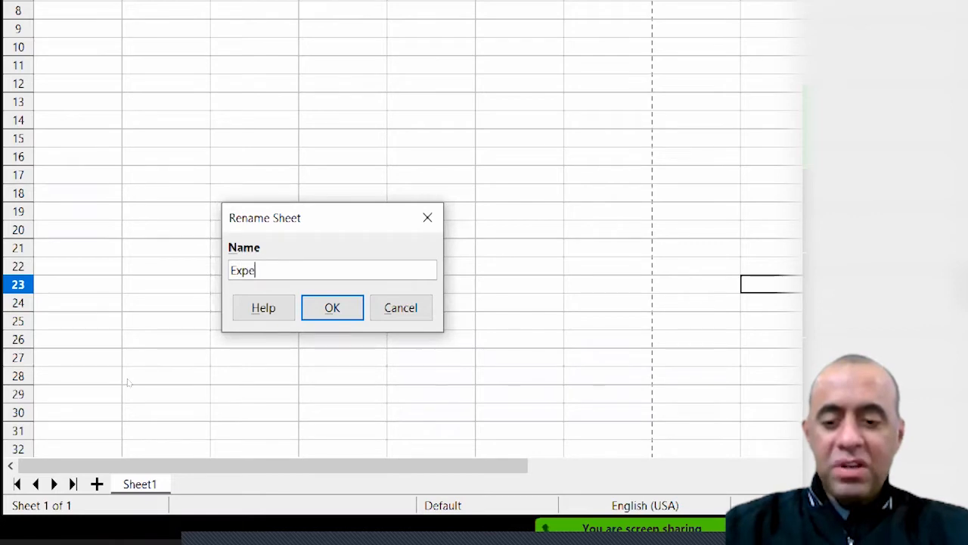
{"action": "type", "text": "nses"}
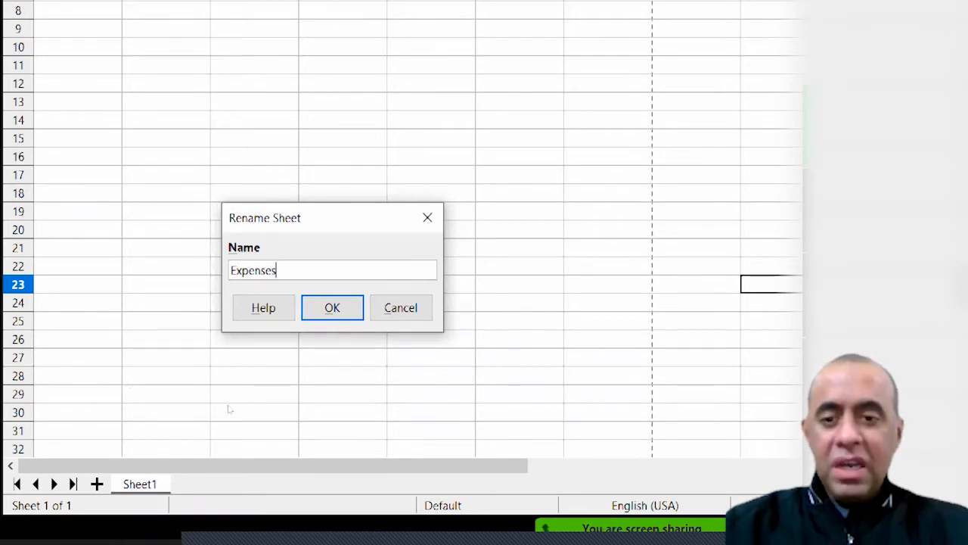
{"action": "key", "text": "Return"}
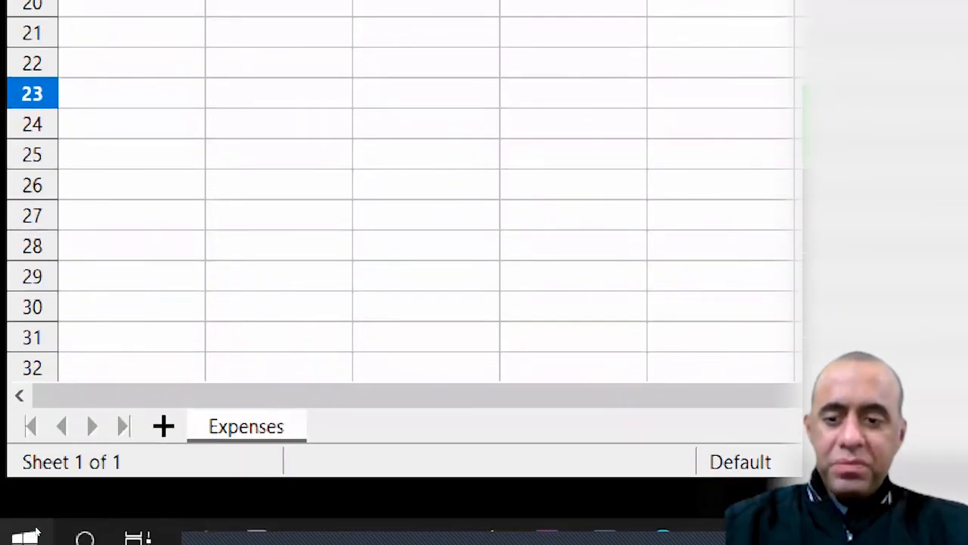
{"action": "left_click", "coordinate": [163, 533]}
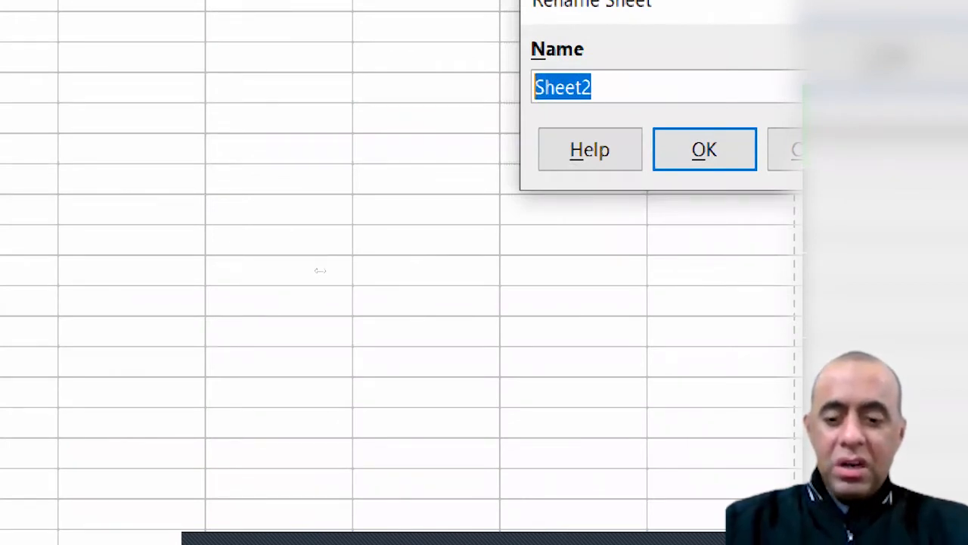
{"action": "type", "text": "Earnings"}
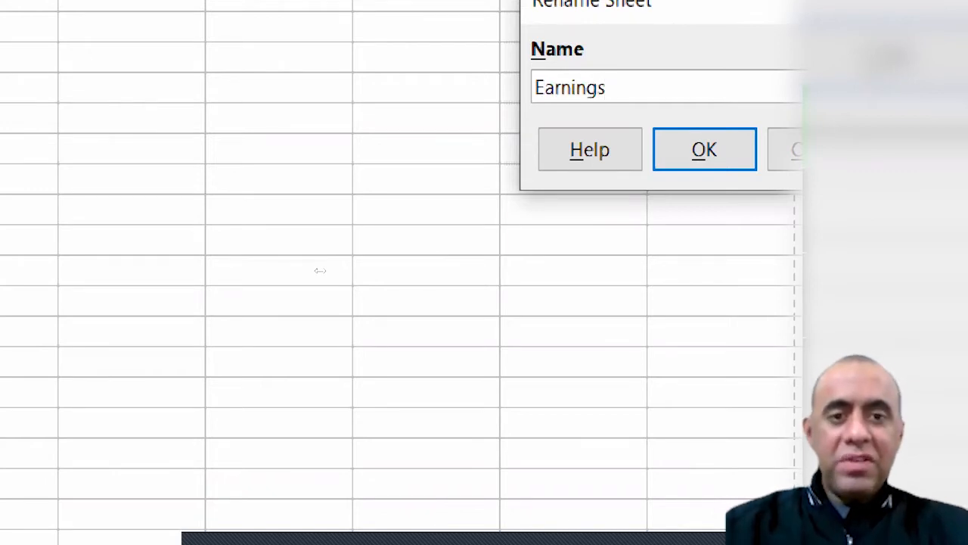
{"action": "key", "text": "Return"}
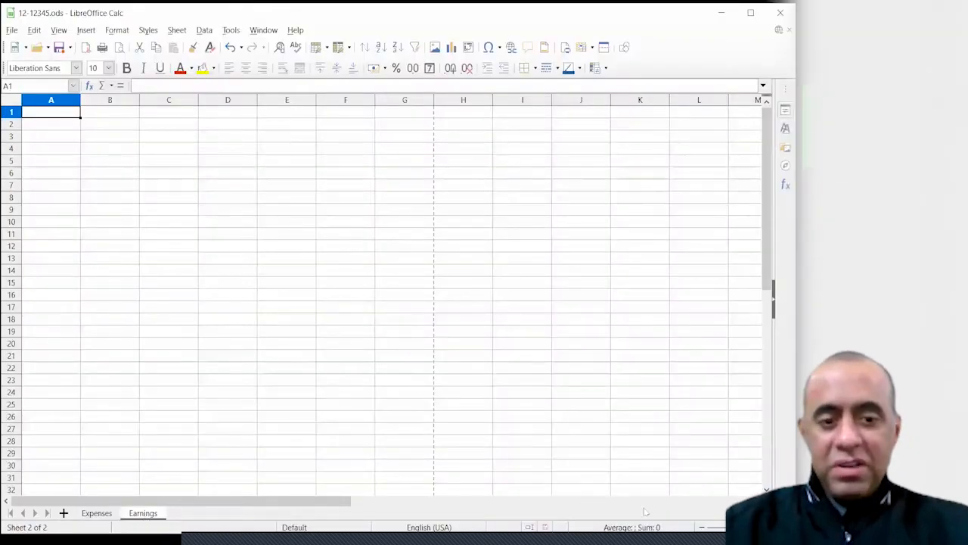
{"action": "scroll", "coordinate": [254, 326], "scroll_direction": "up", "scroll_amount": 7}
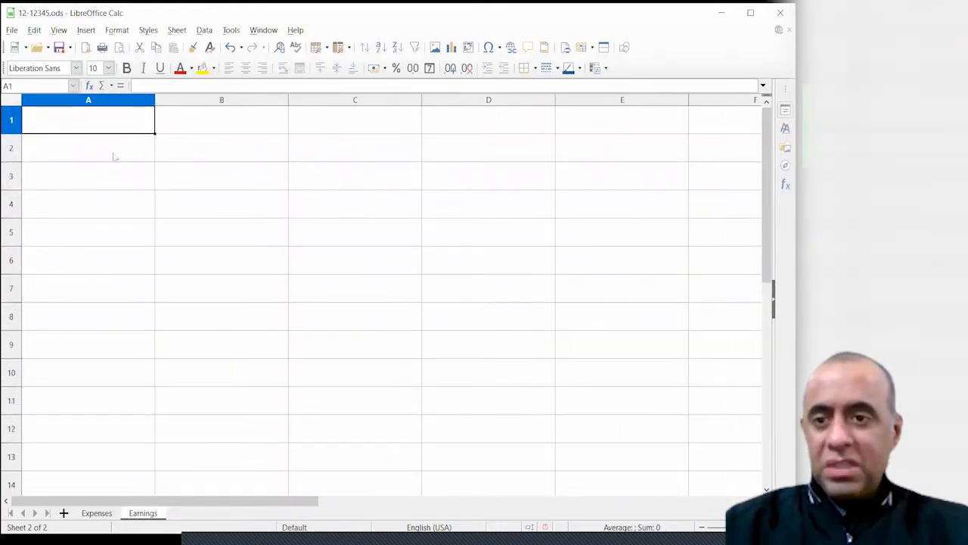
{"action": "left_click", "coordinate": [195, 185]}
{"action": "type", "text": "d"}
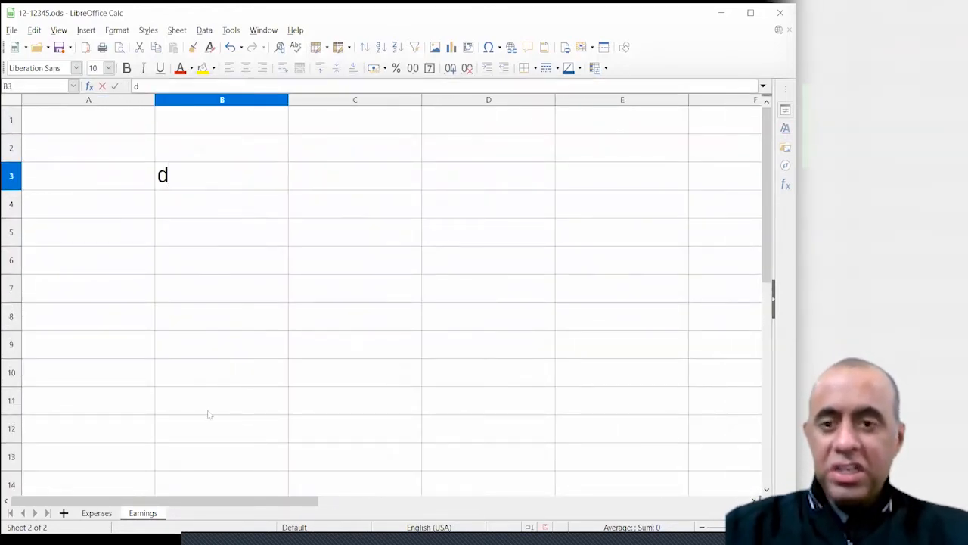
{"action": "type", "text": "fks;kf;sd"}
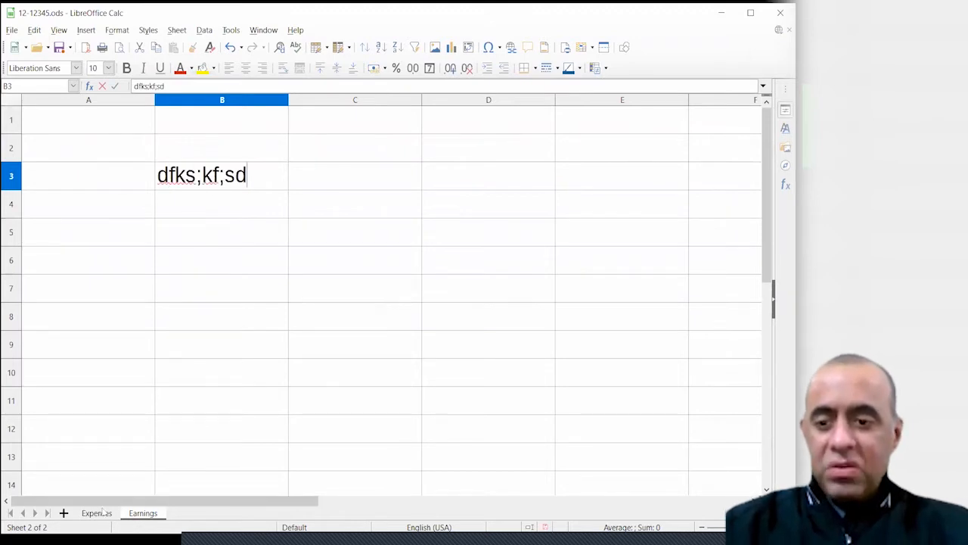
{"action": "left_click", "coordinate": [97, 513]}
{"action": "left_click", "coordinate": [194, 232]}
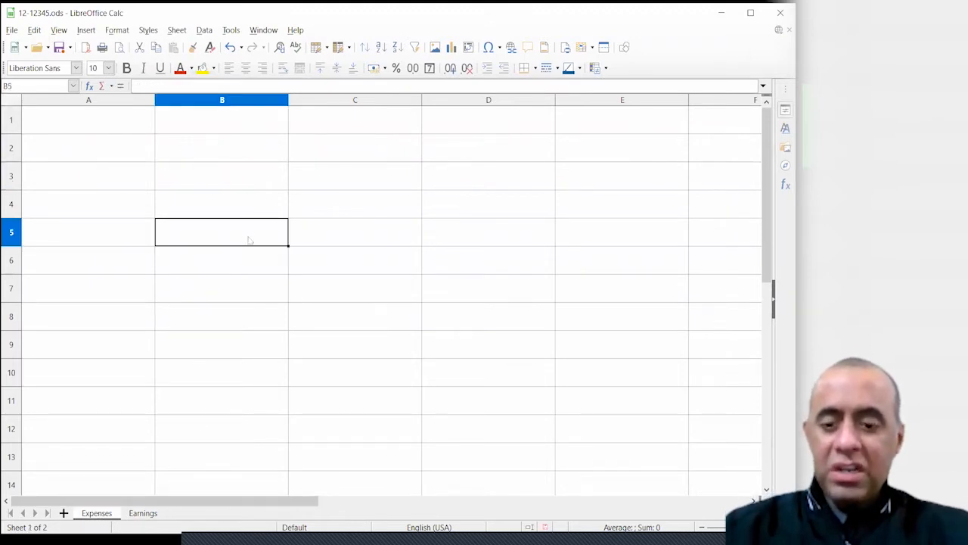
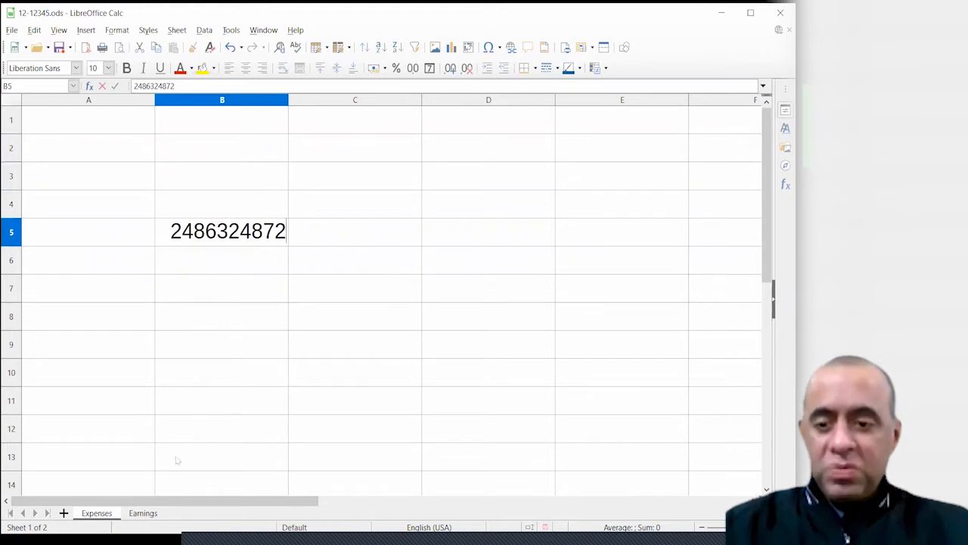
{"action": "left_click", "coordinate": [143, 513]}
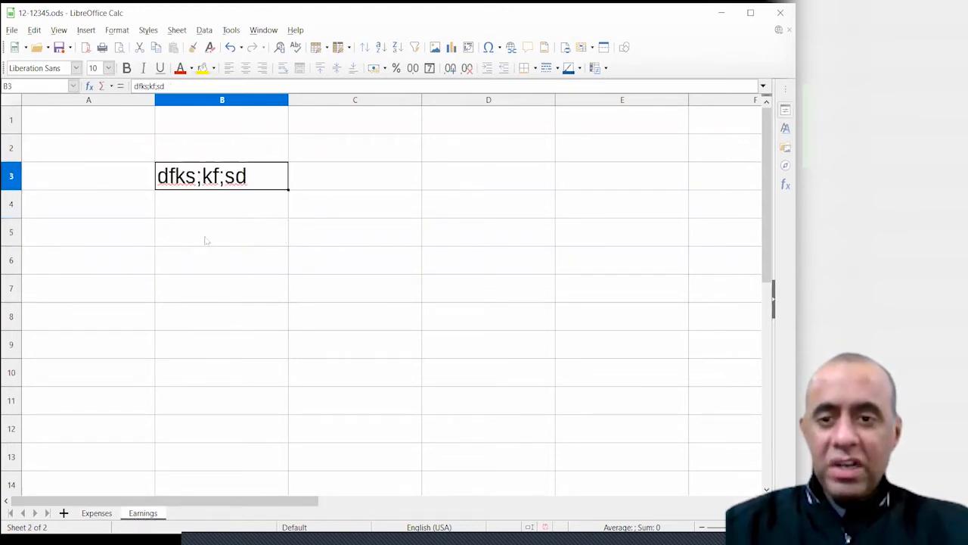
{"action": "left_click", "coordinate": [144, 182]}
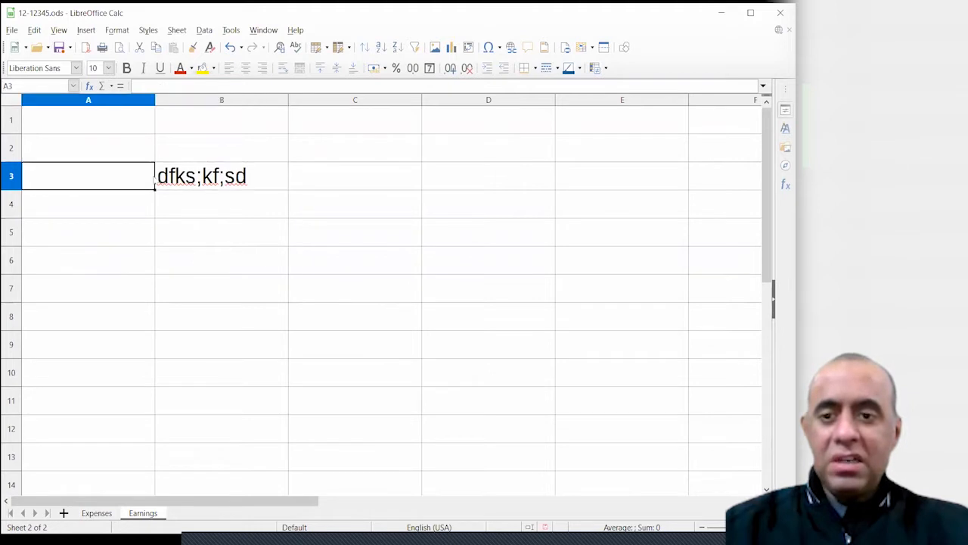
{"action": "left_click", "coordinate": [211, 214]}
{"action": "left_click", "coordinate": [98, 515]}
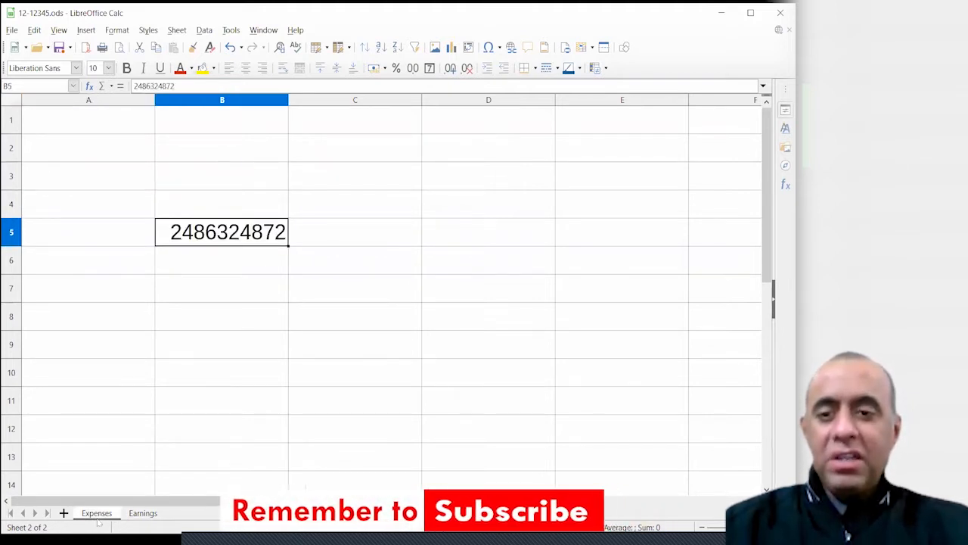
{"action": "left_click", "coordinate": [220, 211]}
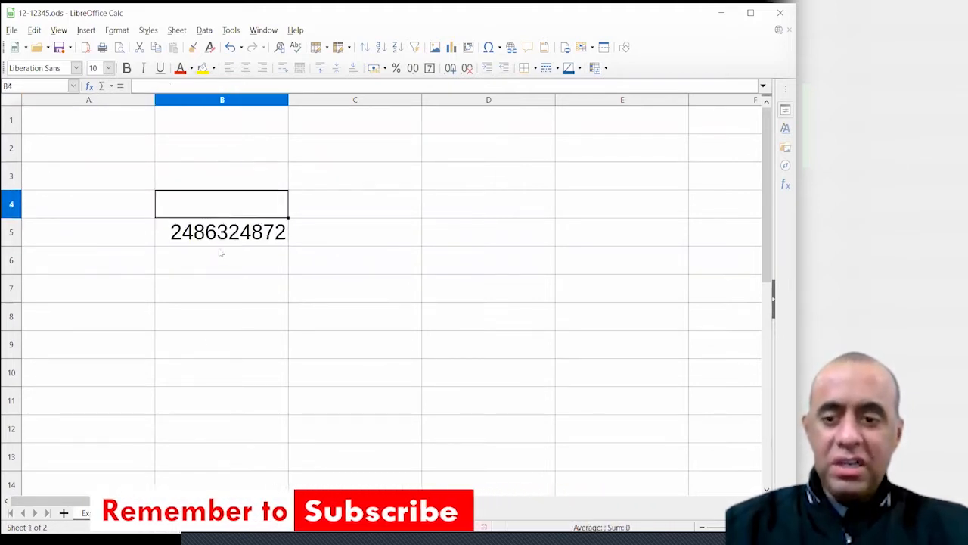
{"action": "left_click", "coordinate": [135, 514]}
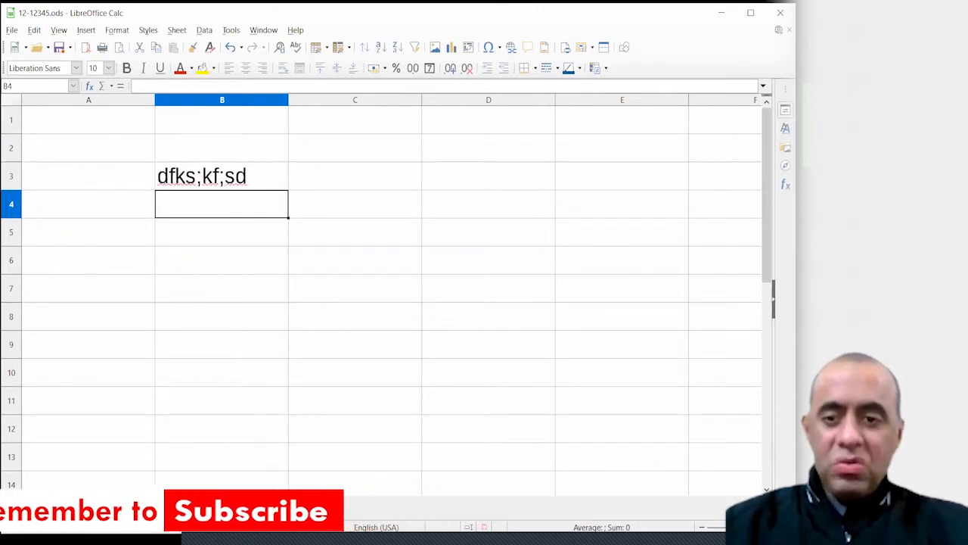
{"action": "left_click", "coordinate": [97, 515]}
{"action": "left_click", "coordinate": [135, 515]}
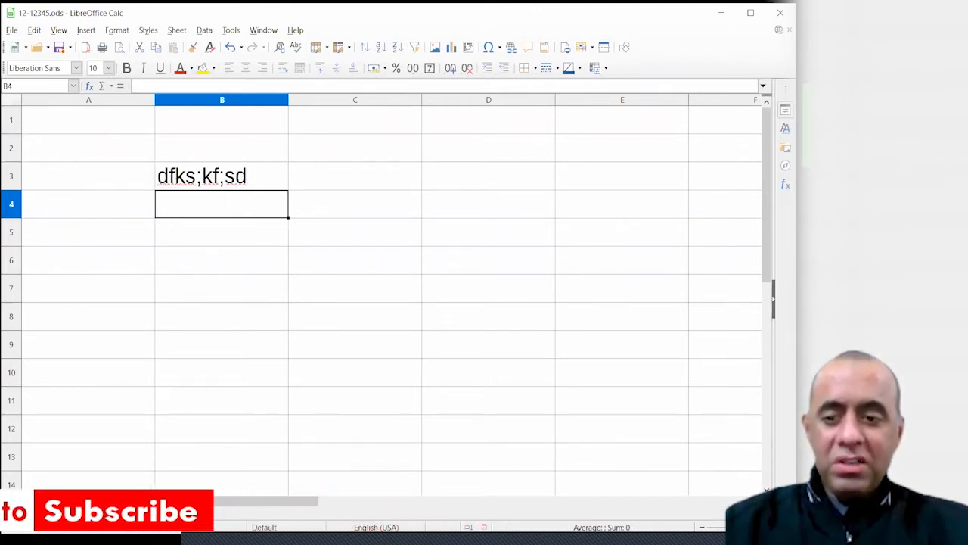
{"action": "left_click", "coordinate": [98, 513]}
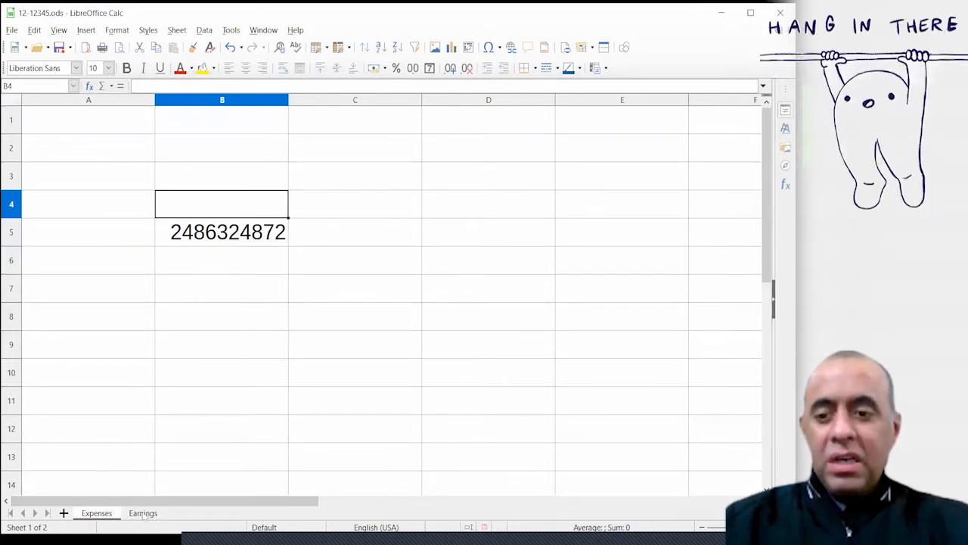
{"action": "left_click", "coordinate": [143, 513]}
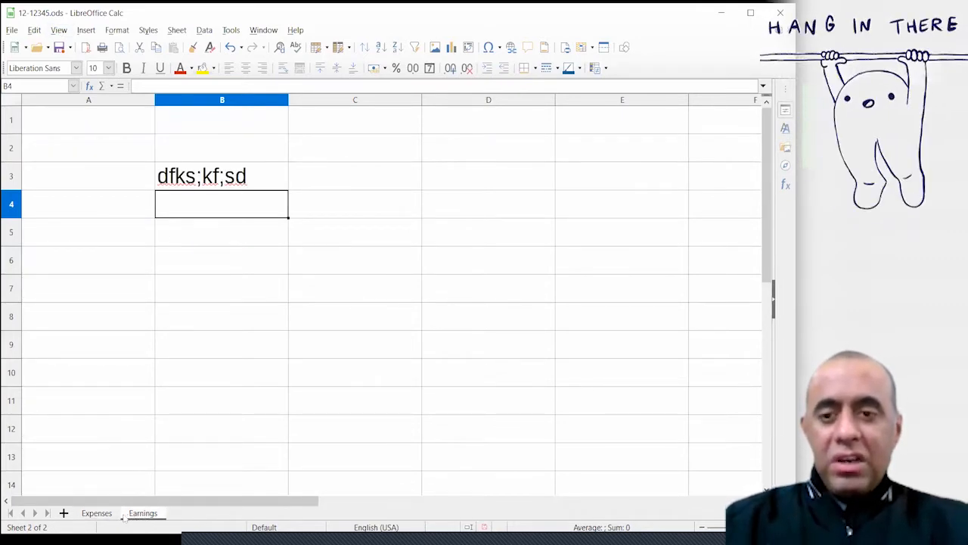
{"action": "left_click_drag", "start_coordinate": [137, 265], "coordinate": [378, 380]}
{"action": "left_click_drag", "start_coordinate": [240, 188], "coordinate": [458, 277]}
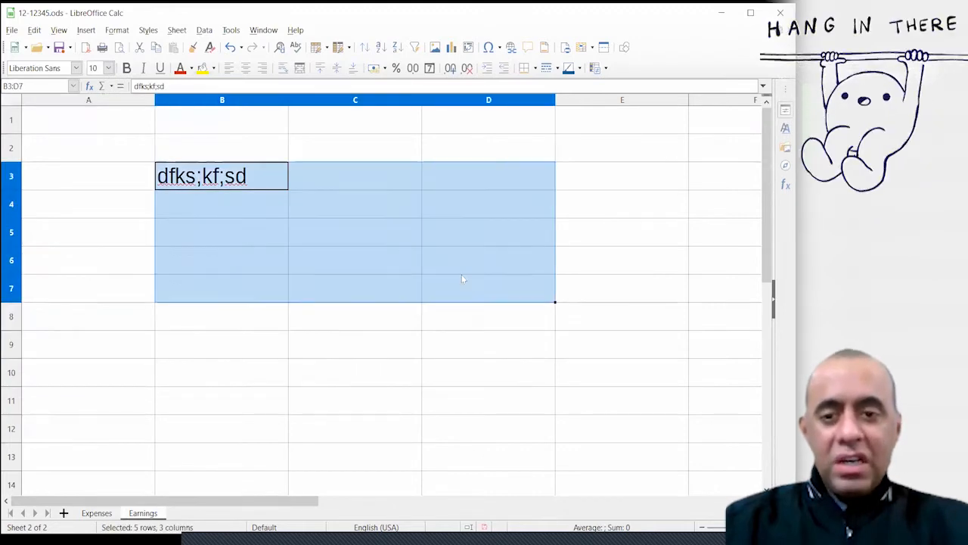
{"action": "left_click", "coordinate": [97, 513]}
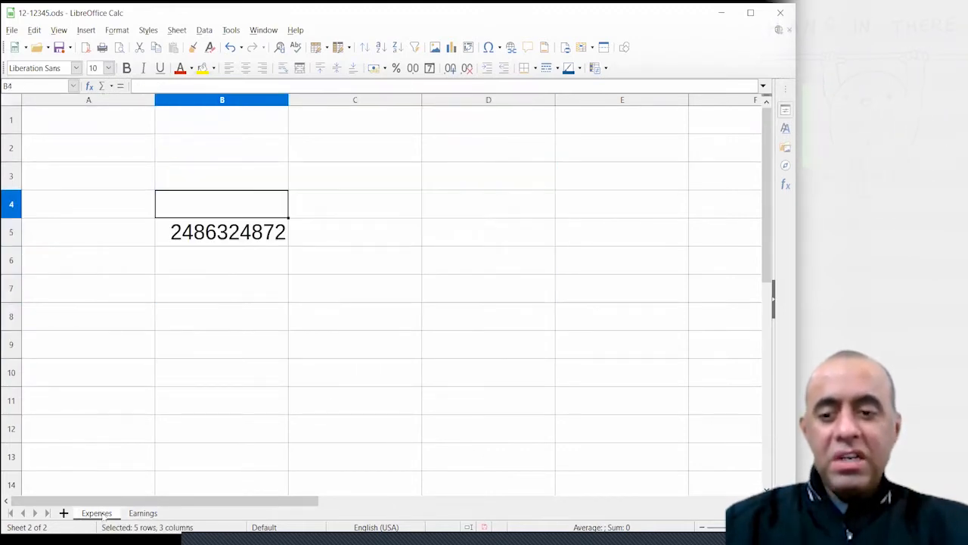
{"action": "left_click_drag", "start_coordinate": [106, 181], "coordinate": [371, 312]}
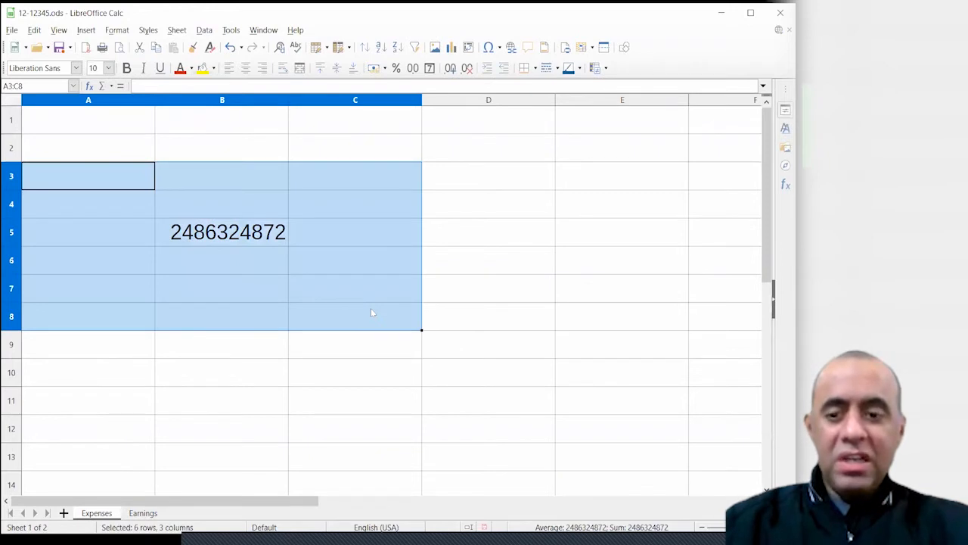
{"action": "left_click", "coordinate": [227, 329]}
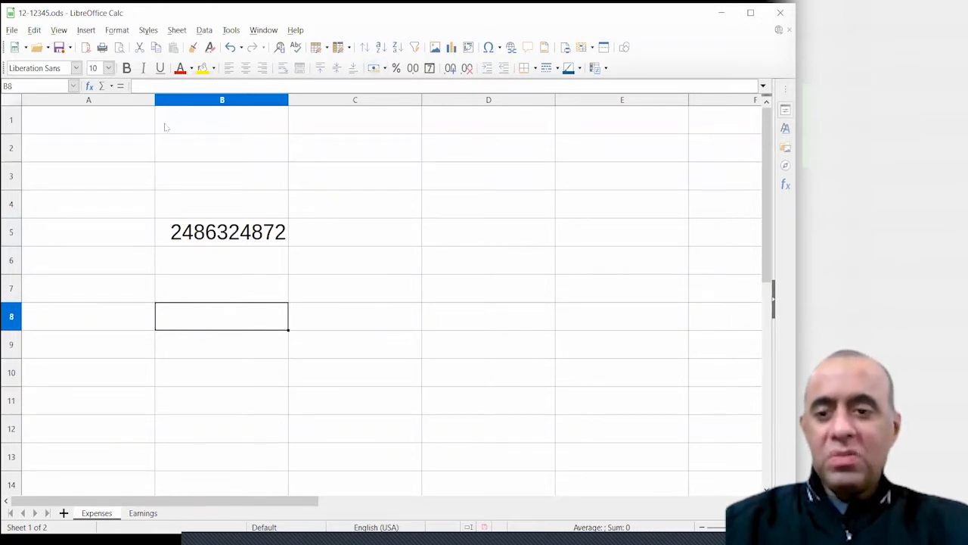
Delete the Earnings sheet, cancelling the confirmation once before accepting it
{"action": "right_click", "coordinate": [154, 513]}
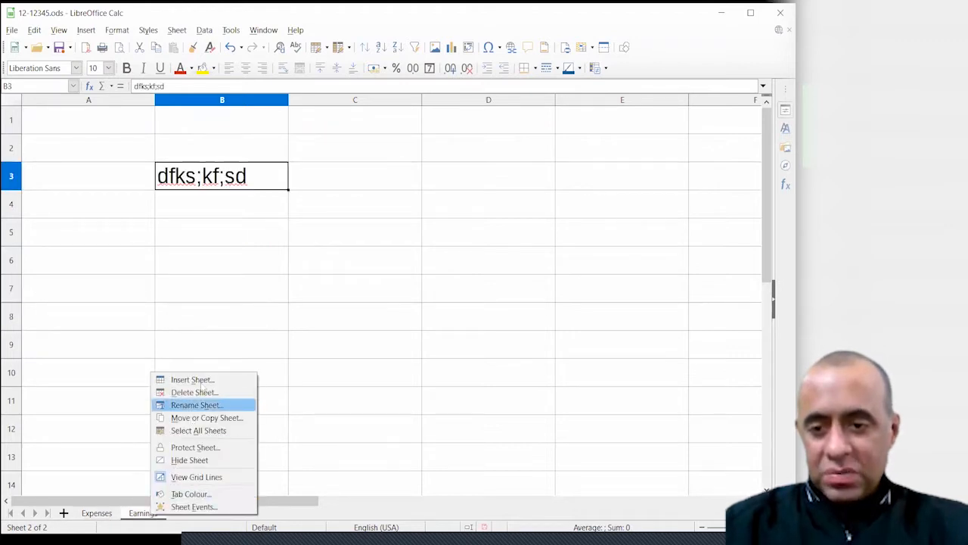
{"action": "left_click", "coordinate": [206, 392]}
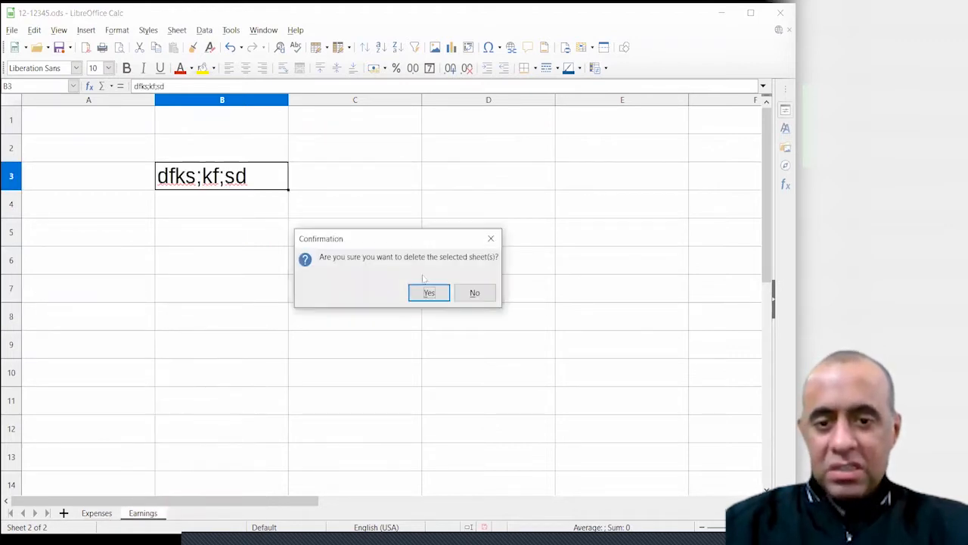
{"action": "left_click", "coordinate": [472, 297]}
{"action": "right_click", "coordinate": [152, 519]}
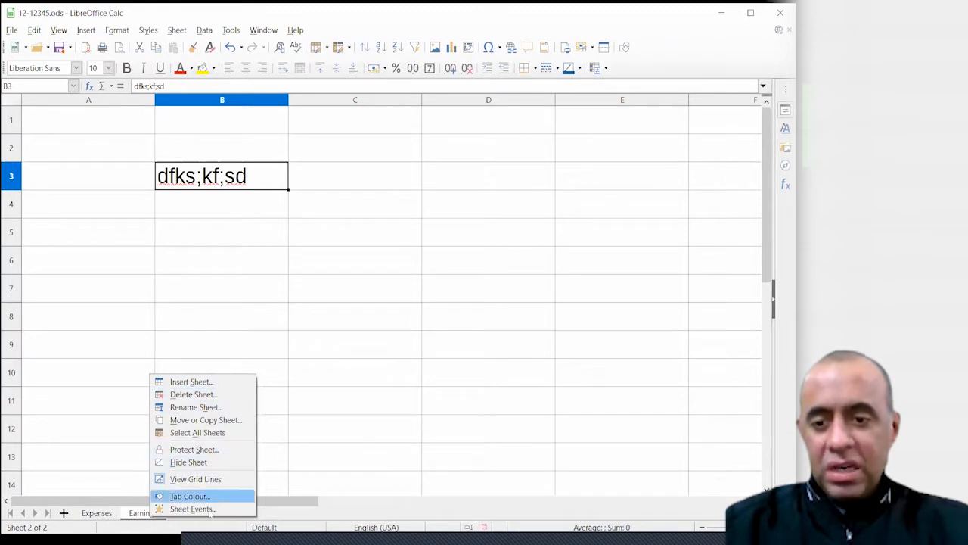
{"action": "left_click", "coordinate": [209, 394]}
{"action": "left_click", "coordinate": [429, 291]}
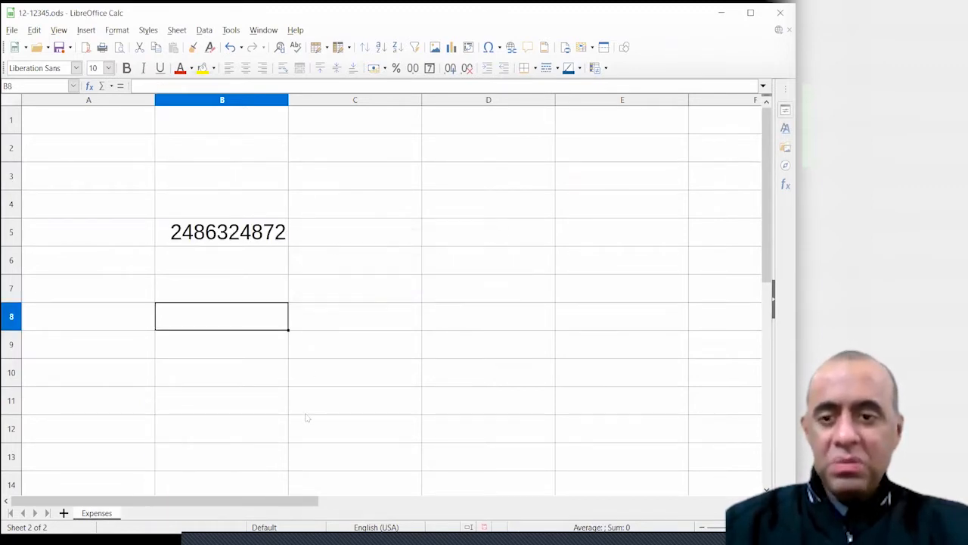
Clear the number from B3:B6, then enter the word 'Cell' in B4
{"action": "left_click_drag", "start_coordinate": [177, 181], "coordinate": [281, 273]}
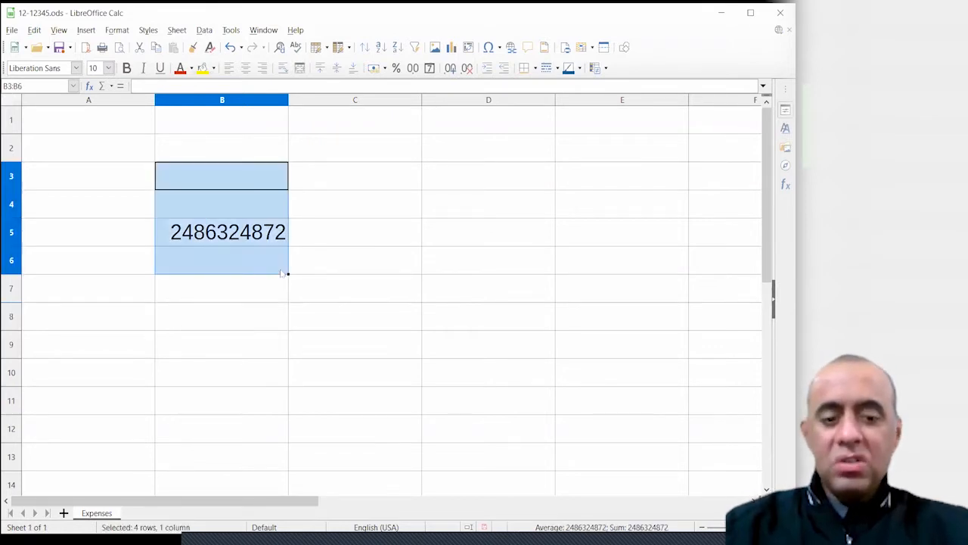
{"action": "key", "text": "Delete"}
{"action": "left_click", "coordinate": [195, 198]}
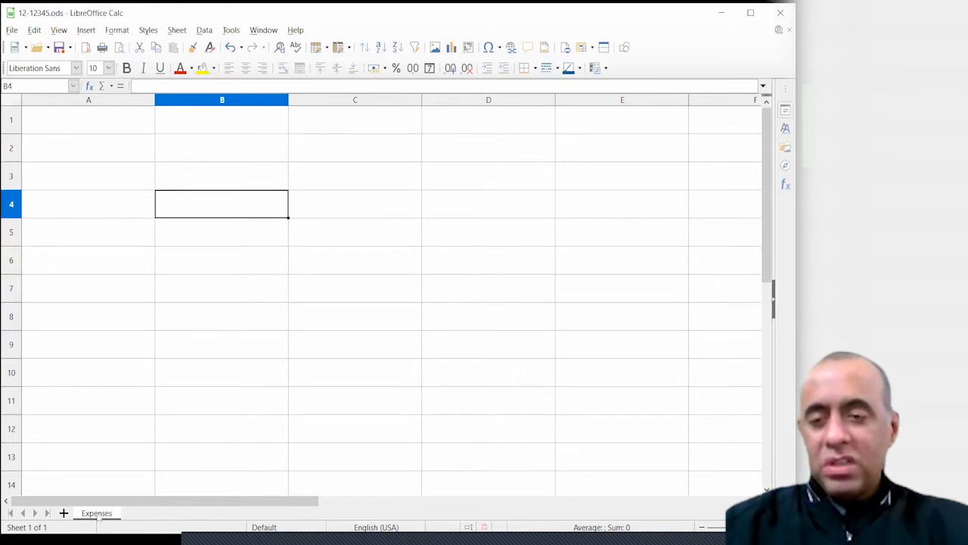
{"action": "left_click", "coordinate": [49, 121]}
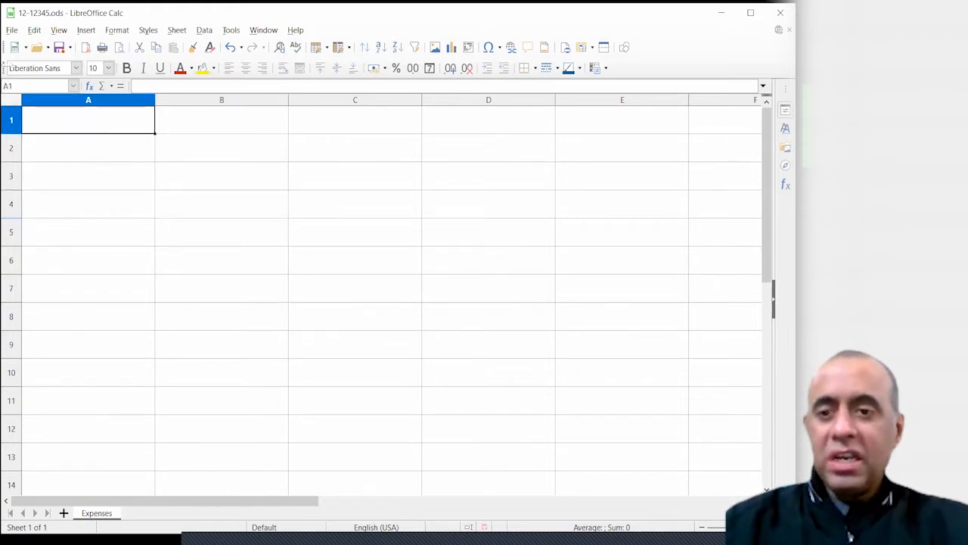
{"action": "left_click", "coordinate": [260, 299]}
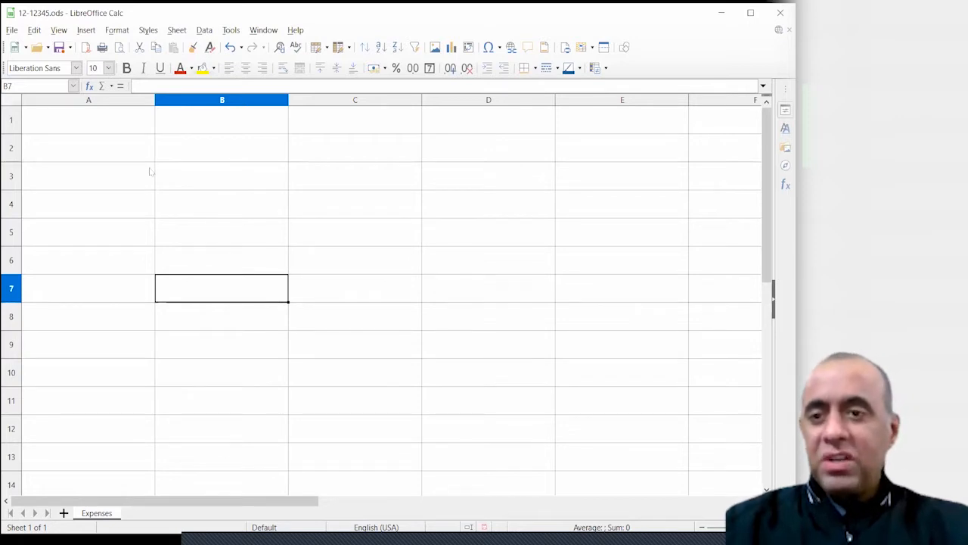
{"action": "left_click", "coordinate": [206, 202]}
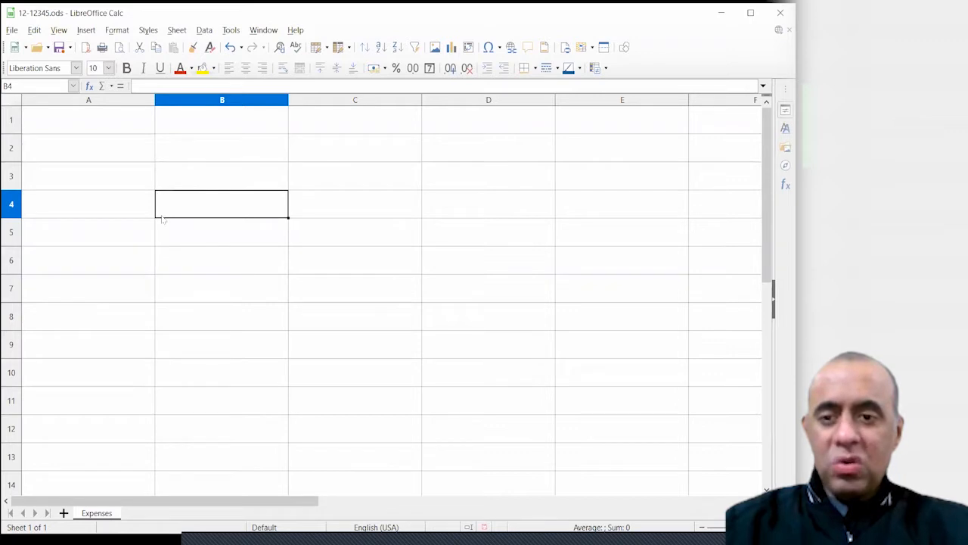
{"action": "type", "text": "Cell"}
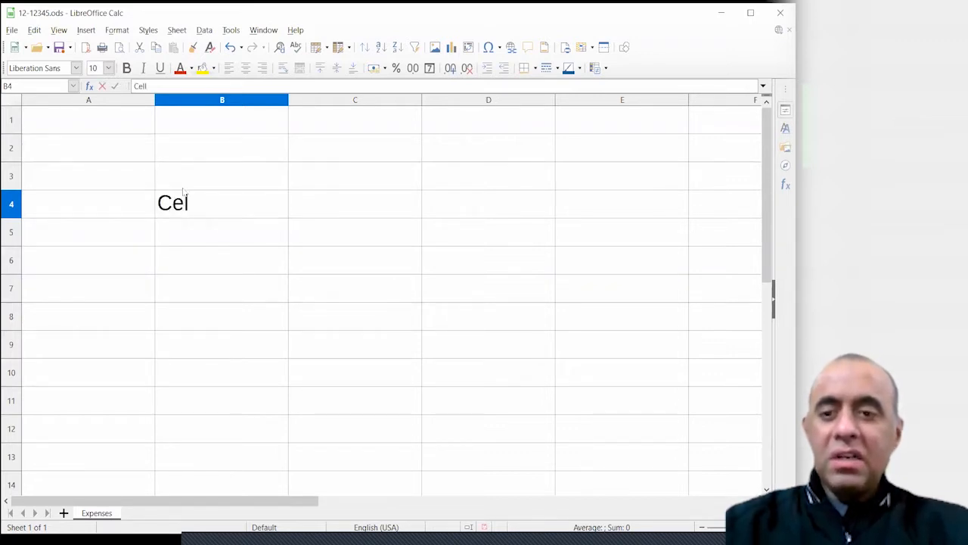
{"action": "key", "text": "Return"}
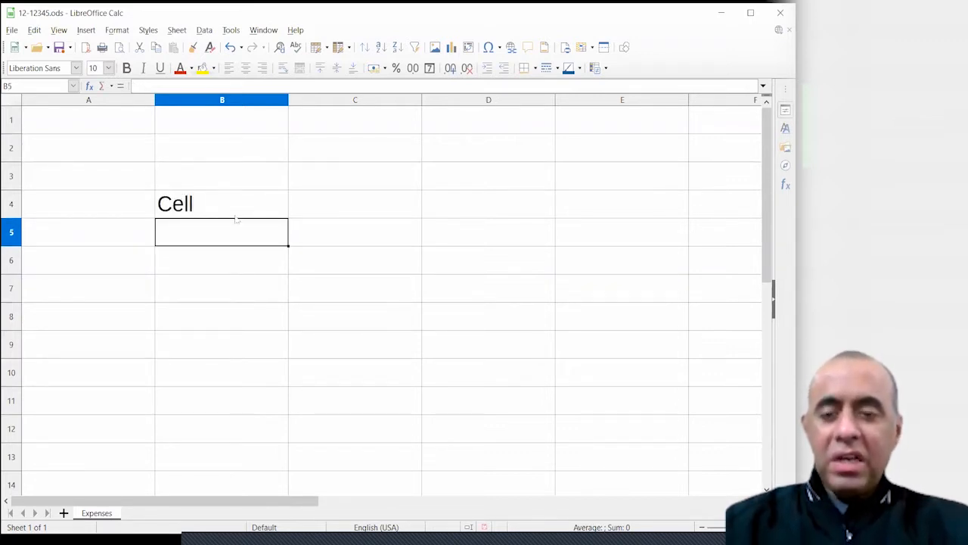
{"action": "left_click", "coordinate": [237, 212]}
{"action": "left_click", "coordinate": [337, 212]}
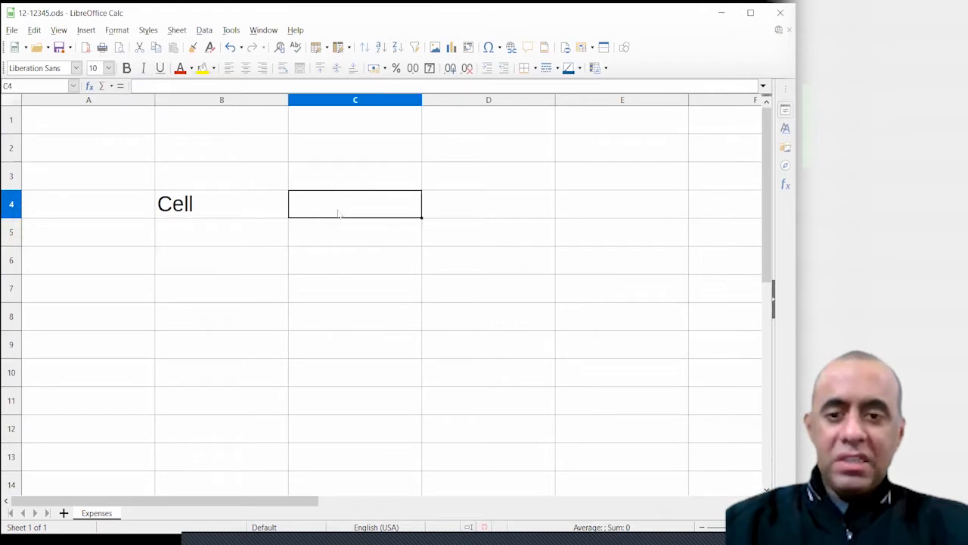
{"action": "left_click", "coordinate": [452, 213]}
{"action": "left_click", "coordinate": [231, 156]}
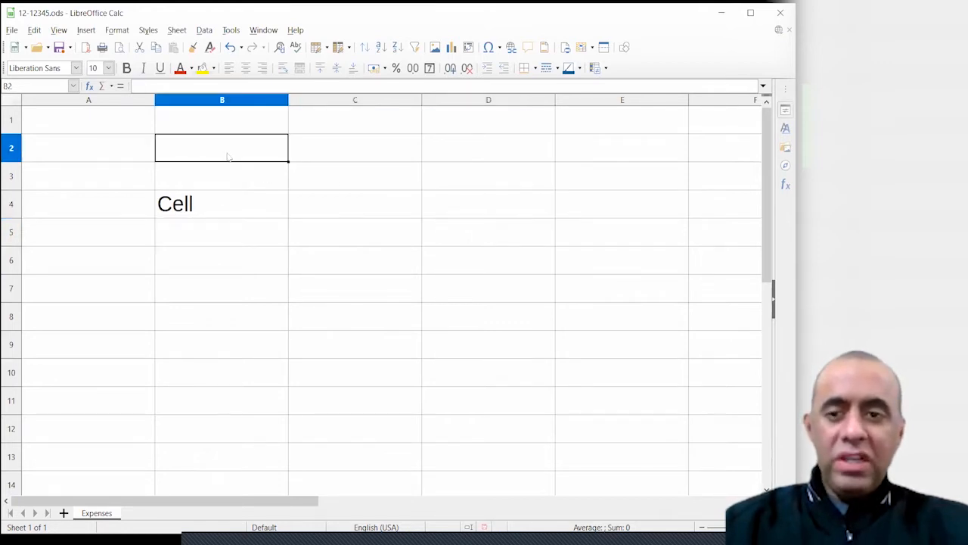
{"action": "left_click", "coordinate": [123, 179]}
{"action": "left_click", "coordinate": [106, 239]}
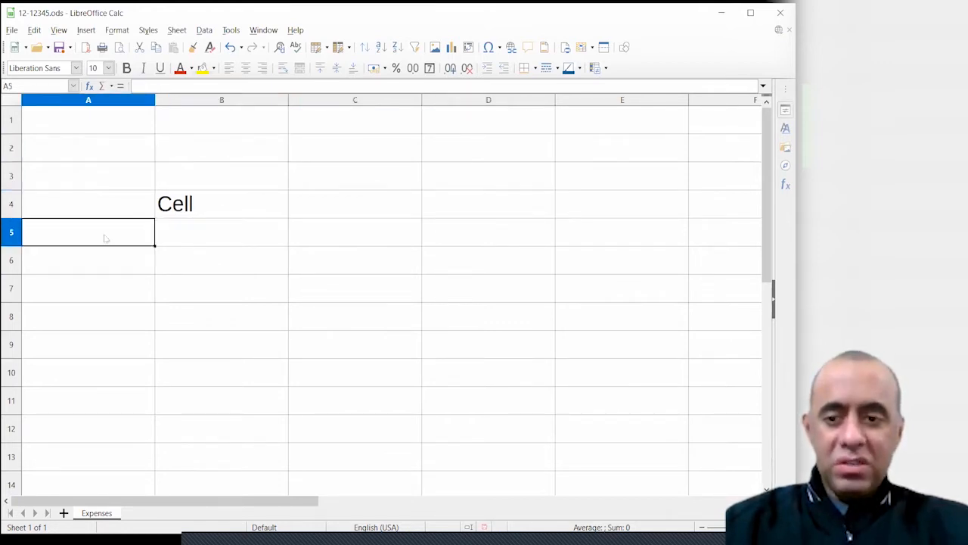
{"action": "left_click", "coordinate": [211, 241]}
{"action": "left_click", "coordinate": [319, 270]}
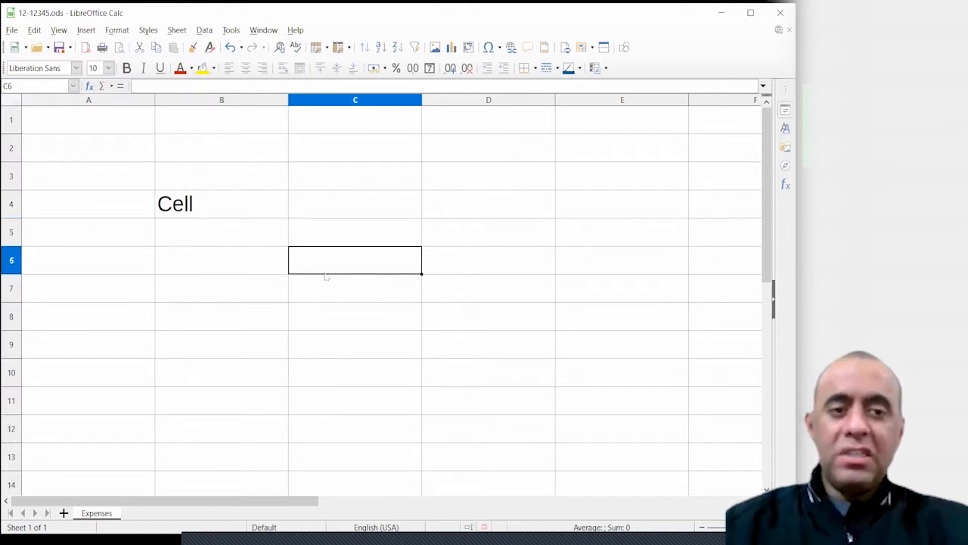
{"action": "left_click", "coordinate": [205, 215]}
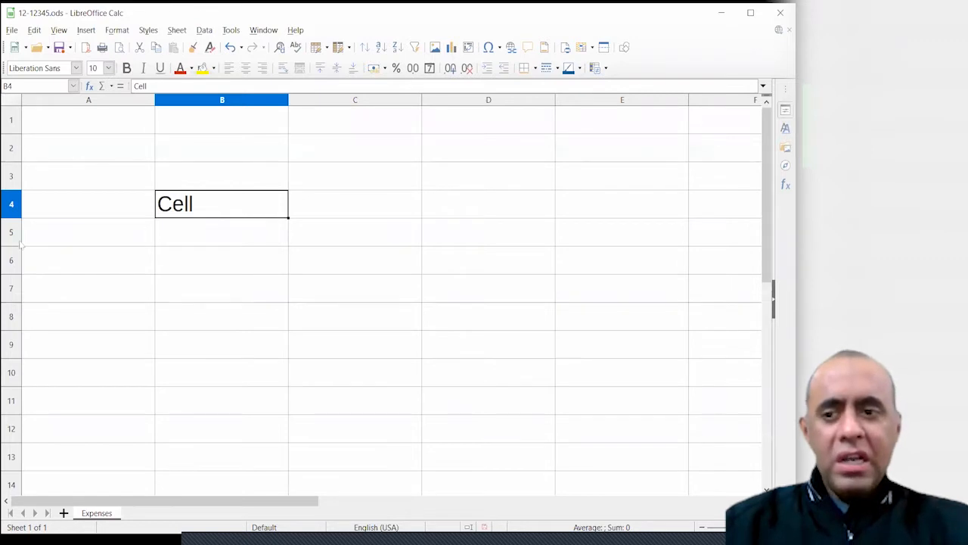
{"action": "left_click", "coordinate": [11, 212]}
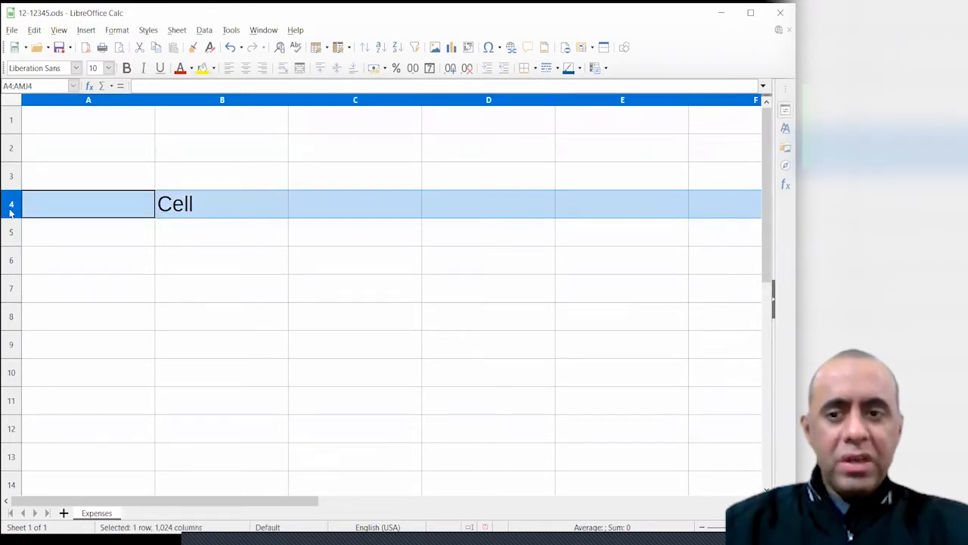
{"action": "left_click", "coordinate": [11, 236]}
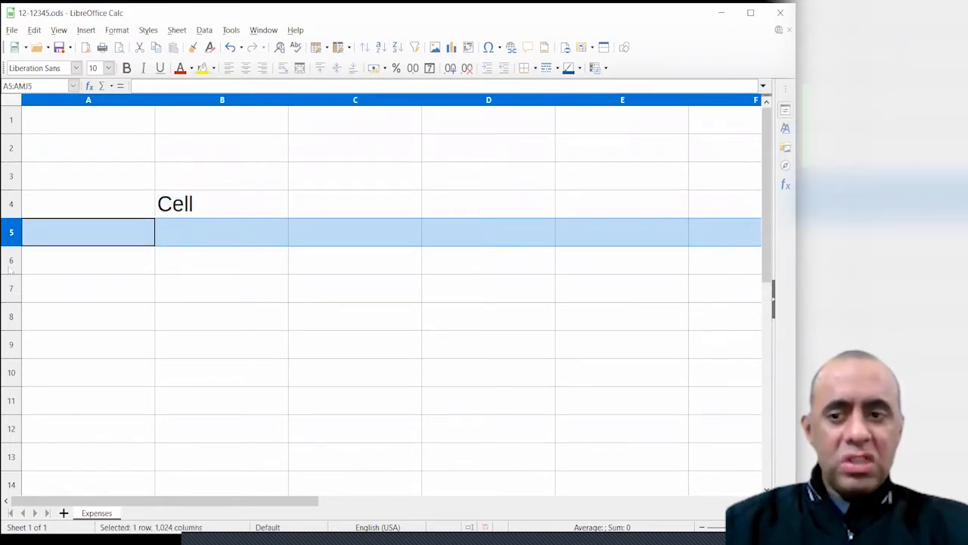
{"action": "left_click", "coordinate": [11, 260]}
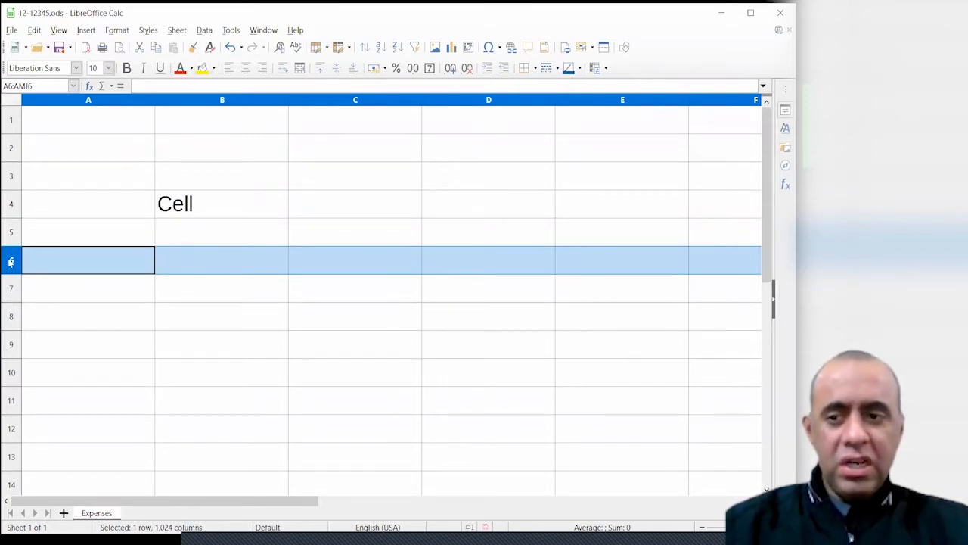
{"action": "left_click", "coordinate": [9, 380]}
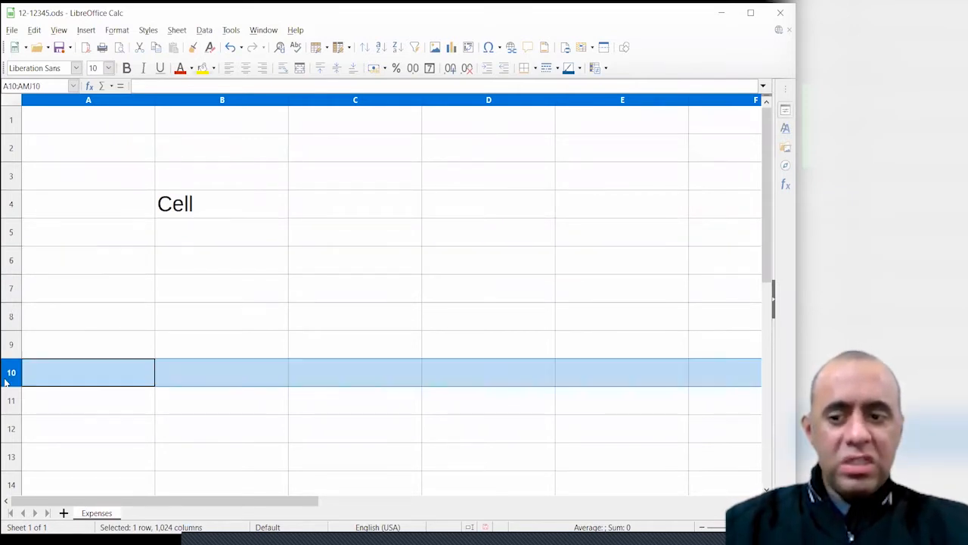
{"action": "left_click", "coordinate": [13, 431]}
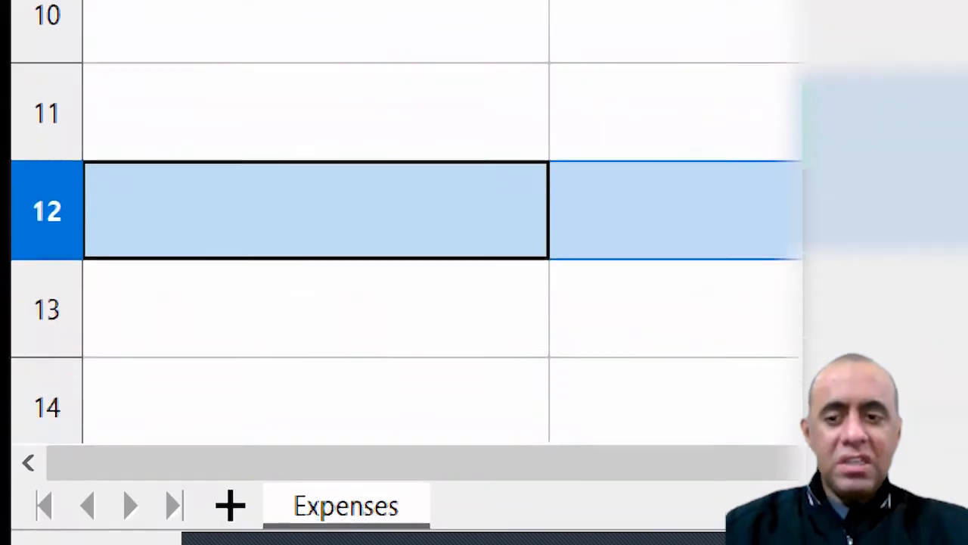
{"action": "left_click", "coordinate": [47, 308]}
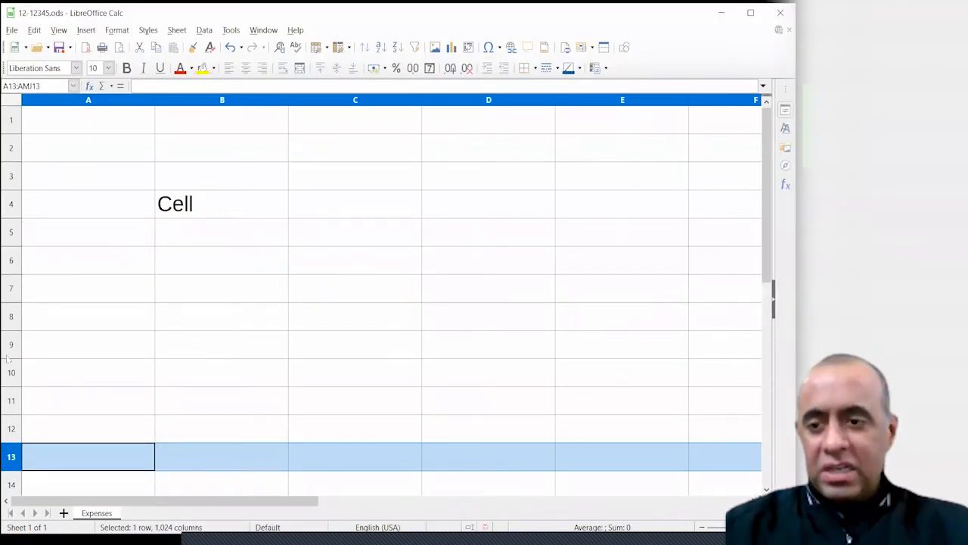
{"action": "left_click", "coordinate": [9, 354]}
{"action": "left_click", "coordinate": [54, 351]}
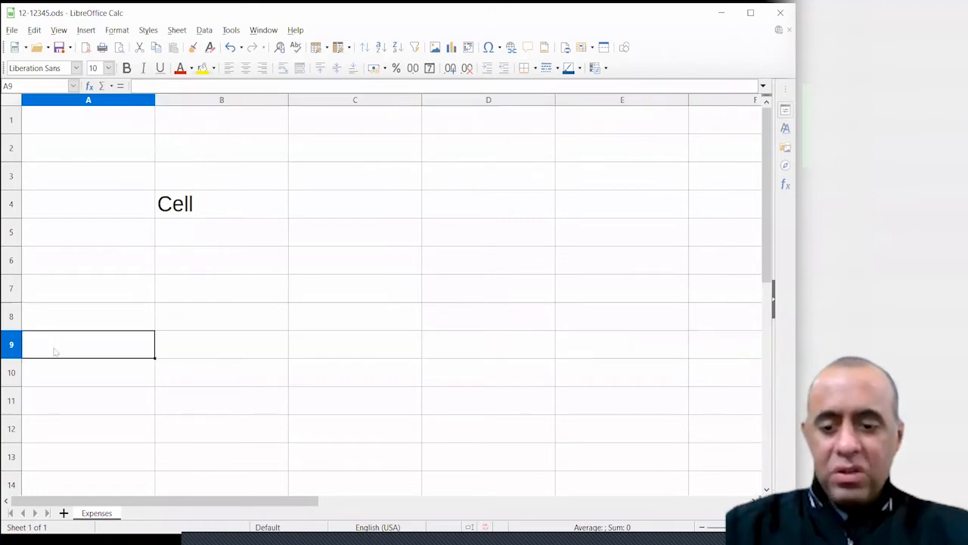
{"action": "type", "text": "Row 9"}
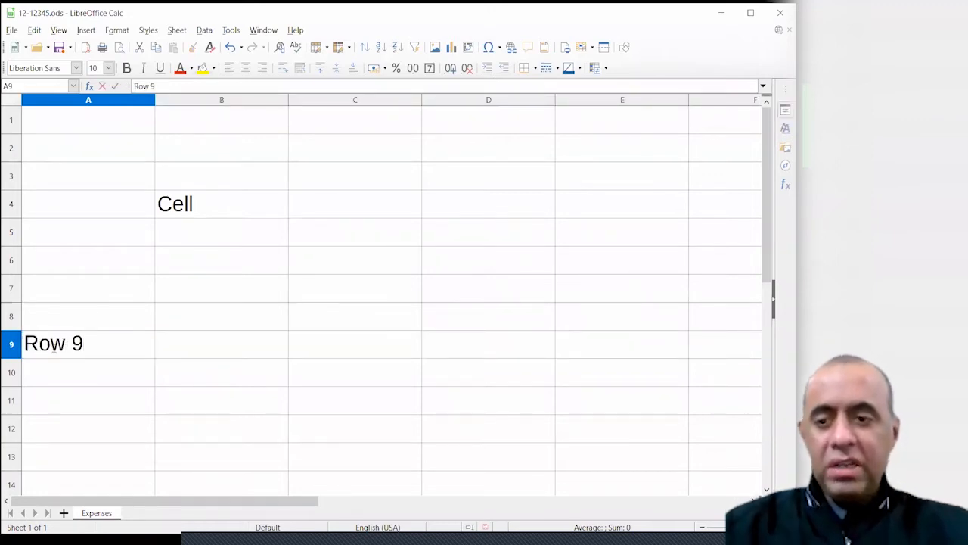
{"action": "key", "text": "Return"}
{"action": "left_click", "coordinate": [123, 352]}
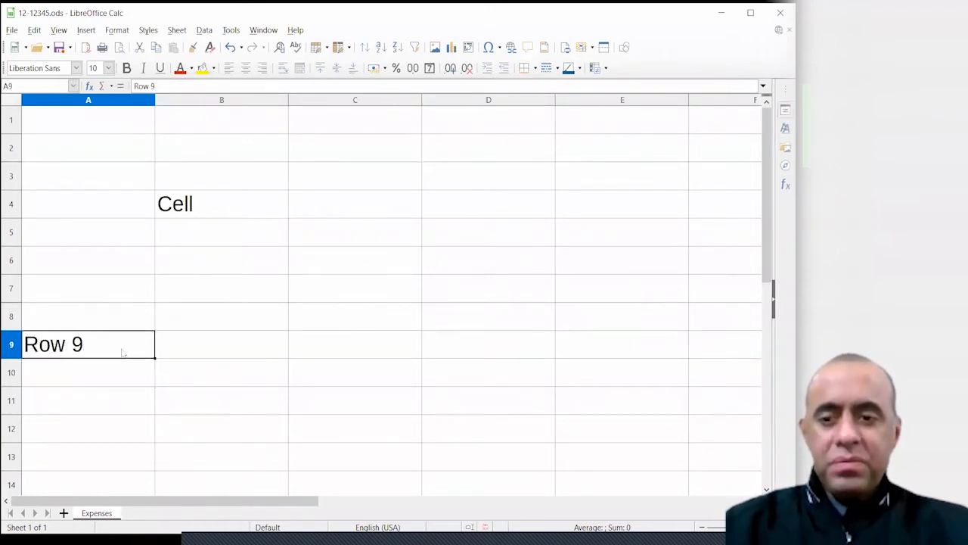
{"action": "left_click", "coordinate": [12, 349]}
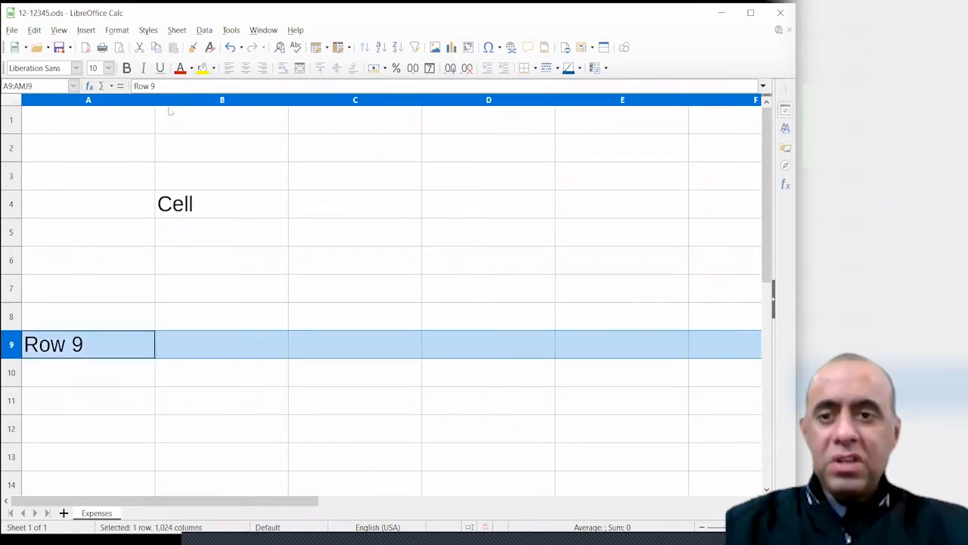
{"action": "left_click", "coordinate": [201, 68]}
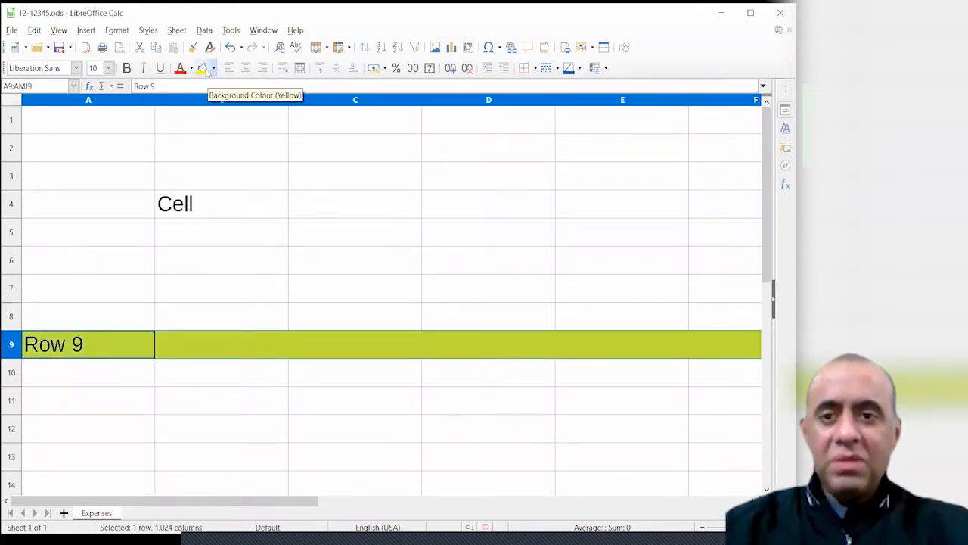
{"action": "left_click", "coordinate": [213, 68]}
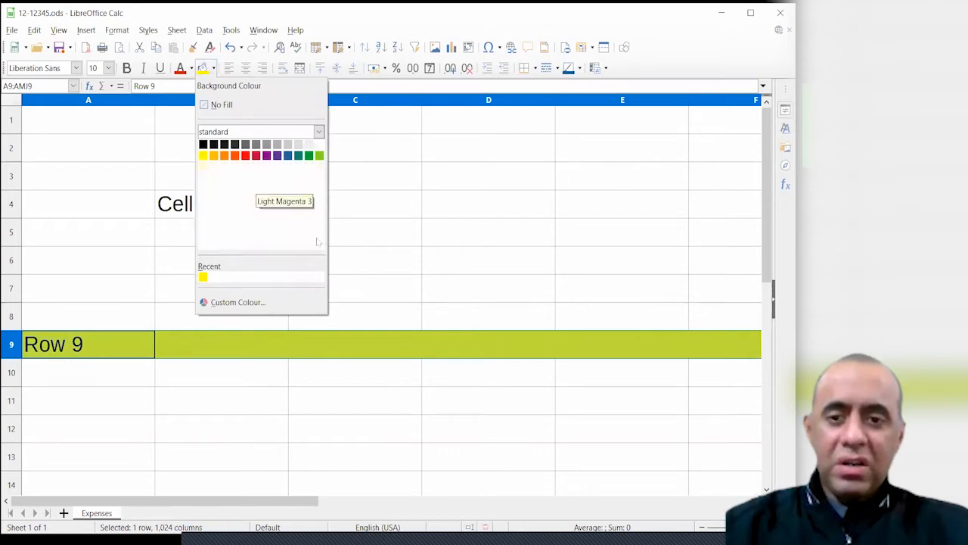
{"action": "left_click", "coordinate": [382, 245]}
{"action": "left_click", "coordinate": [198, 314]}
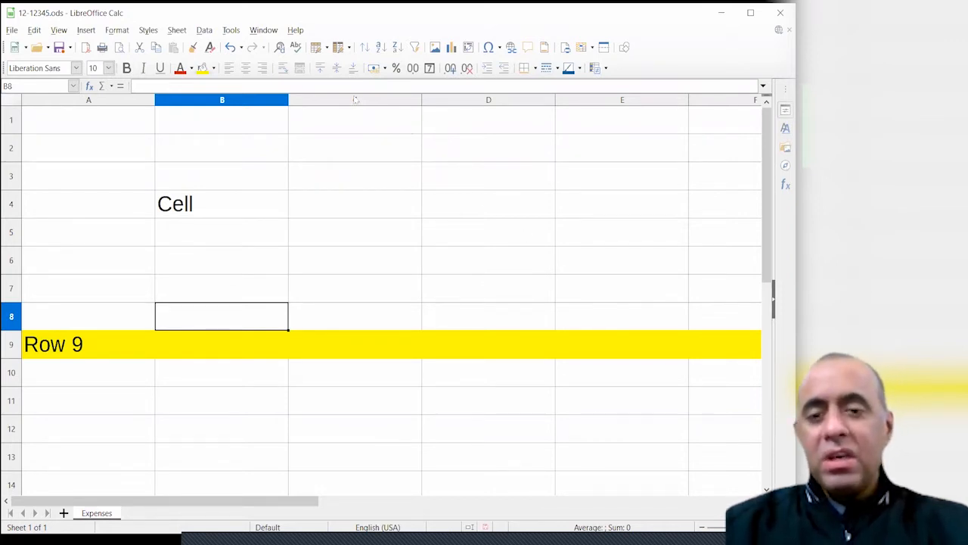
{"action": "left_click", "coordinate": [130, 105]}
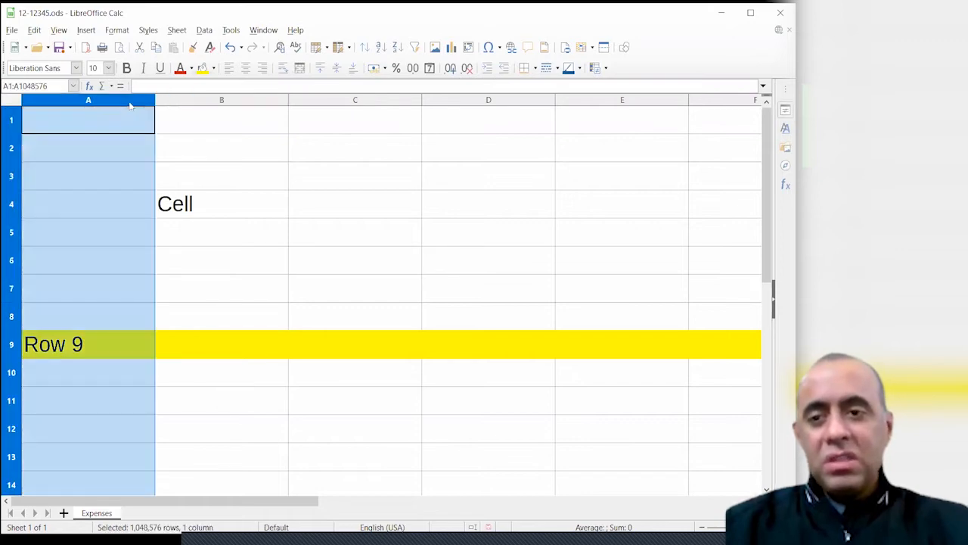
{"action": "left_click", "coordinate": [233, 104]}
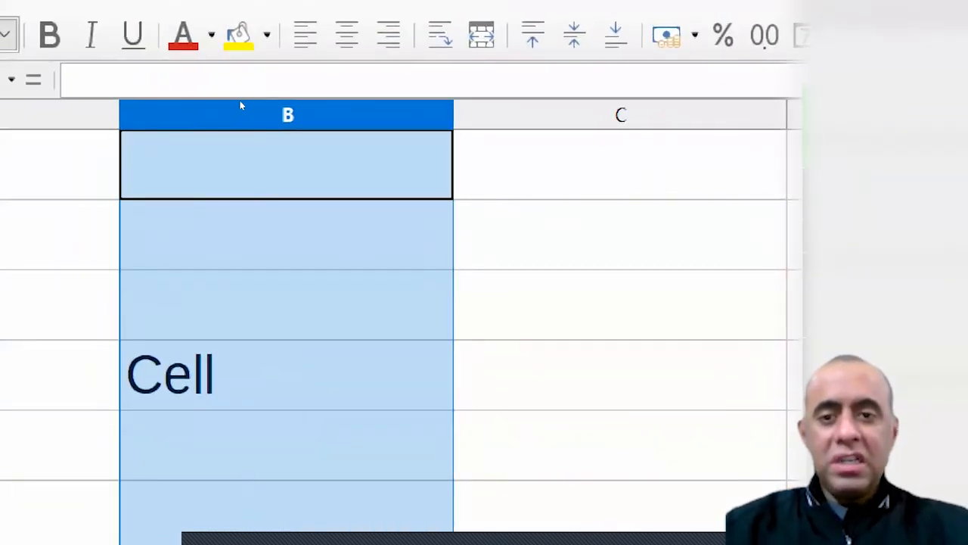
{"action": "left_click", "coordinate": [620, 115]}
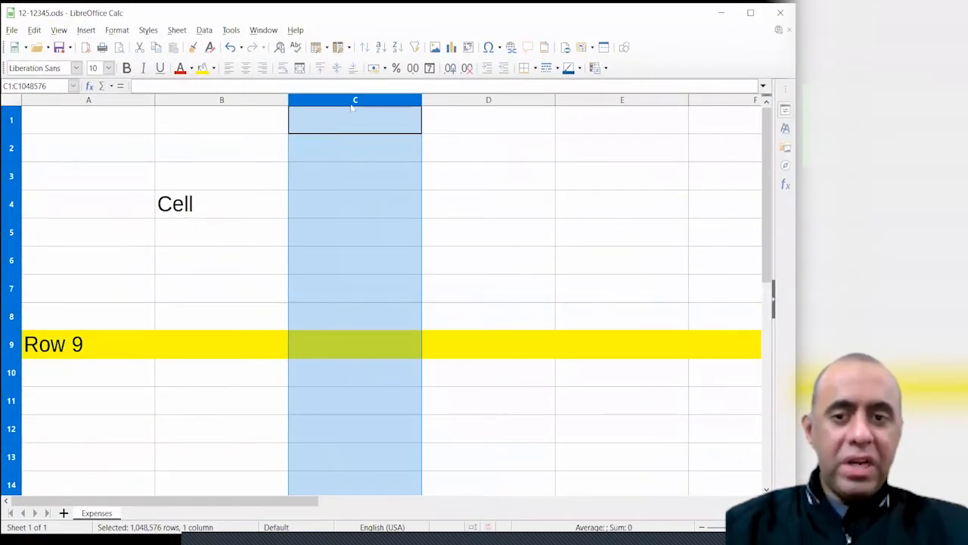
{"action": "left_click", "coordinate": [475, 104]}
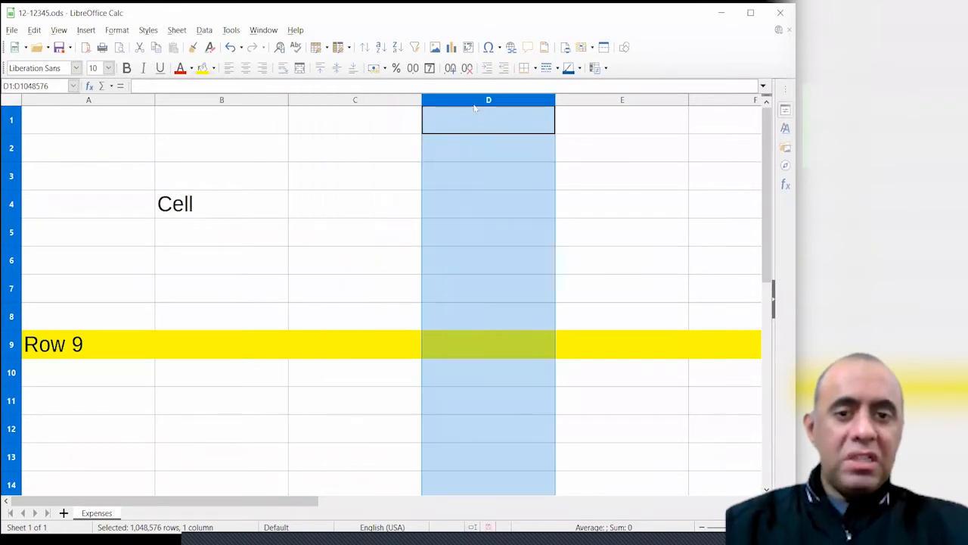
With column D selected, enter 'Column D' in cell D1
{"action": "left_click", "coordinate": [616, 106]}
{"action": "left_click", "coordinate": [539, 103]}
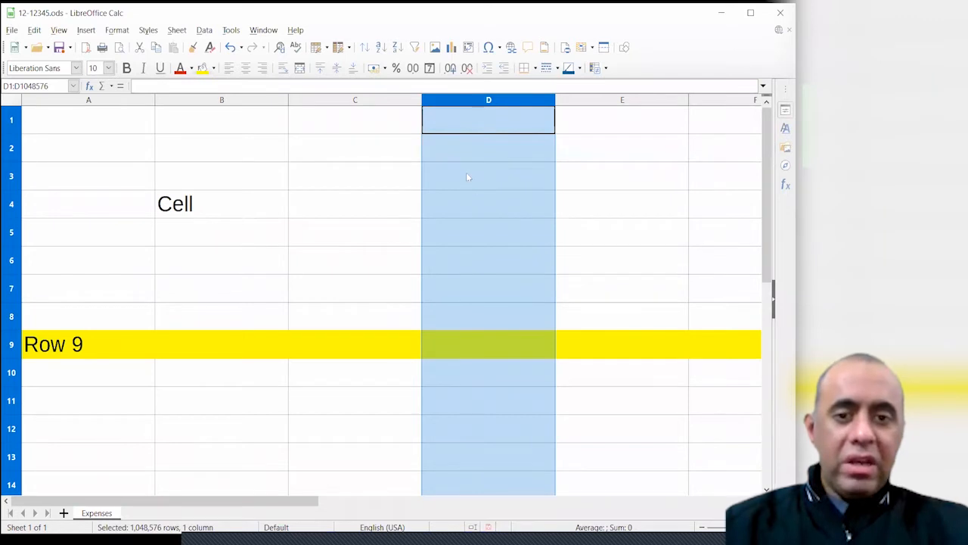
{"action": "type", "text": "Column D"}
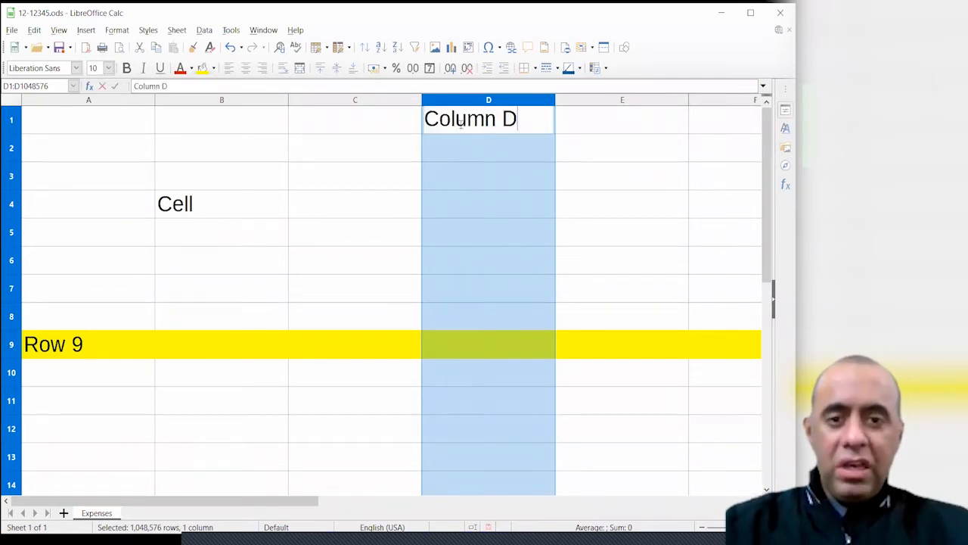
{"action": "key", "text": "Return"}
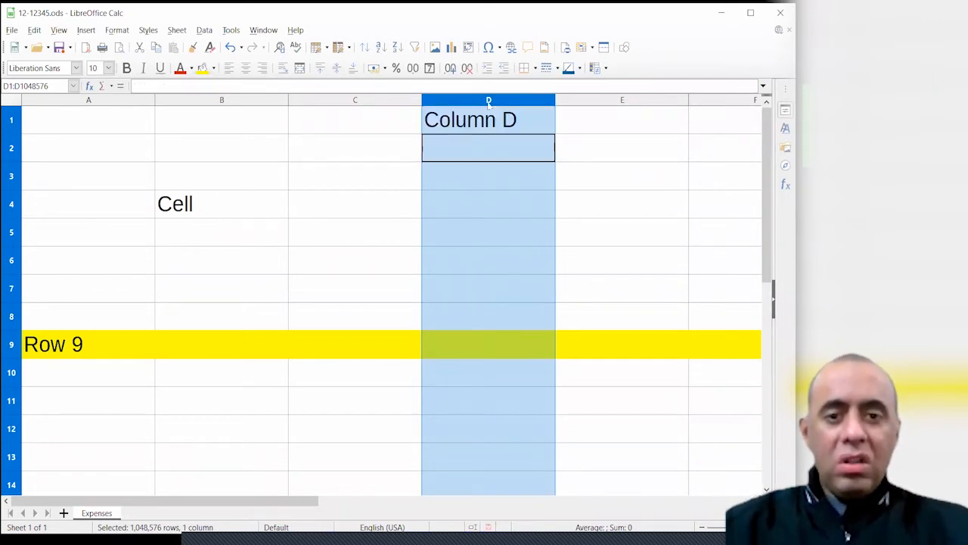
Fill the whole of column D with a cyan background
{"action": "left_click", "coordinate": [489, 103]}
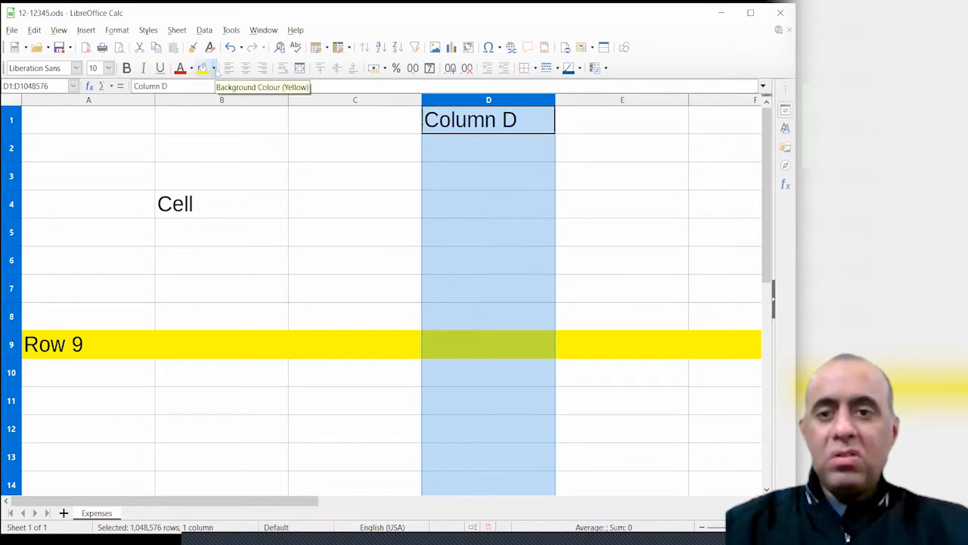
{"action": "left_click", "coordinate": [215, 68]}
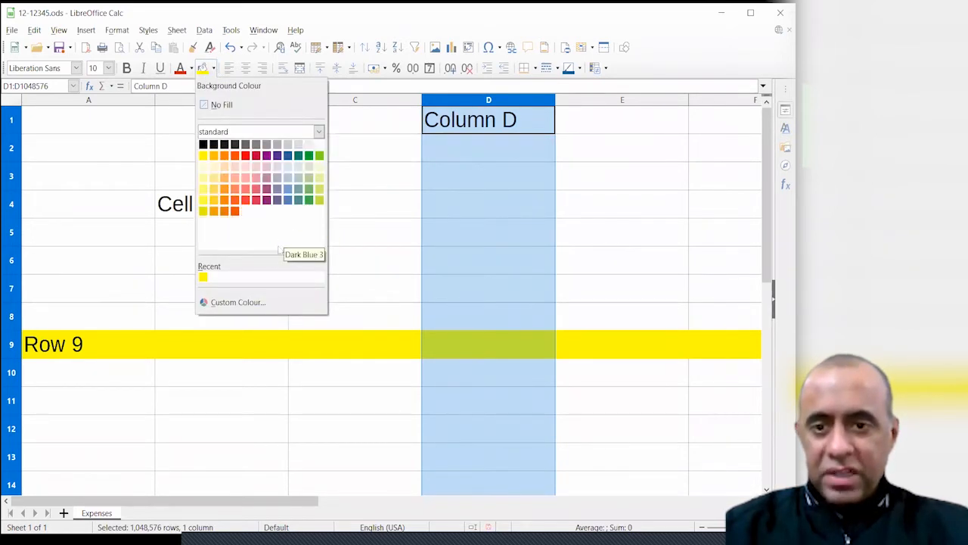
{"action": "left_click", "coordinate": [261, 301]}
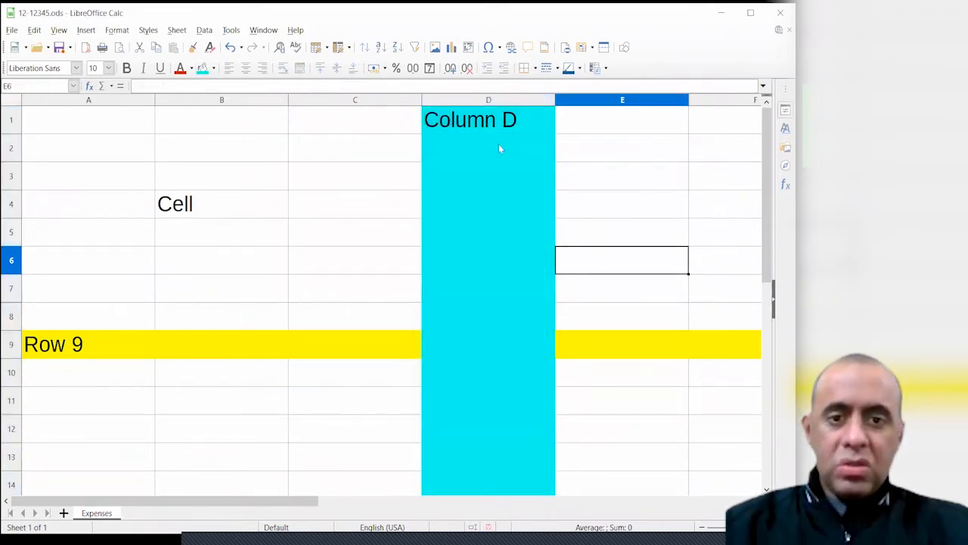
{"action": "left_click", "coordinate": [497, 100]}
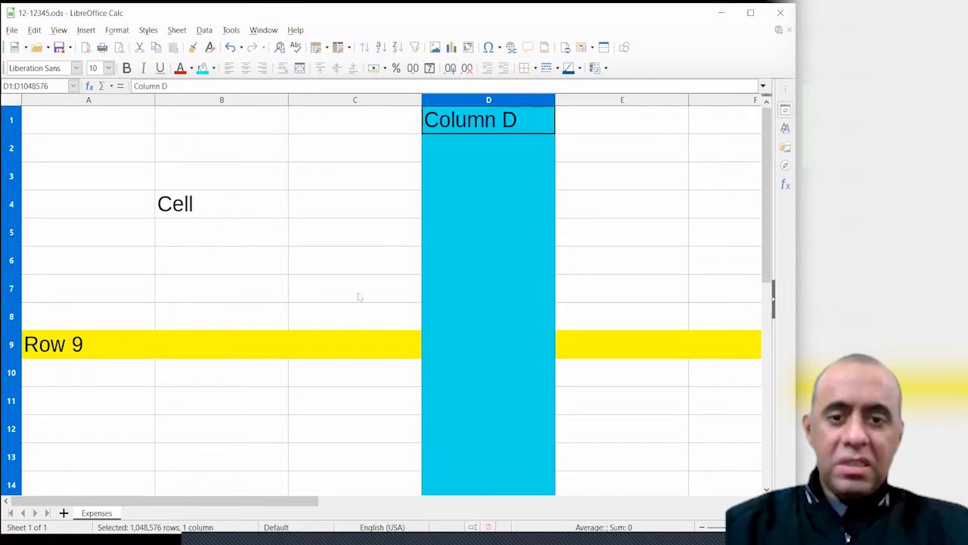
{"action": "left_click", "coordinate": [358, 295]}
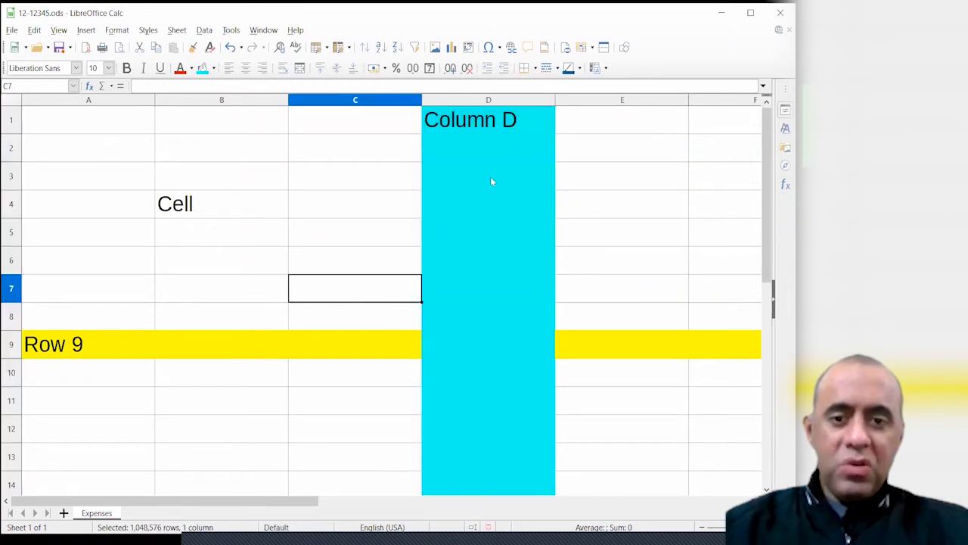
Give cell D9, where yellow row 9 meets column D, a Dark Green 1 fill
{"action": "left_click", "coordinate": [15, 349]}
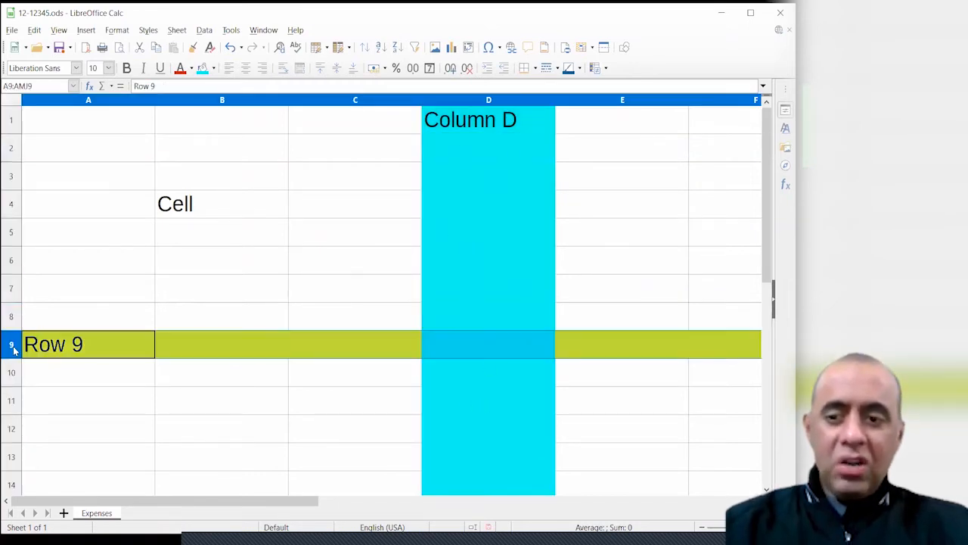
{"action": "left_click", "coordinate": [463, 345]}
{"action": "left_click", "coordinate": [213, 69]}
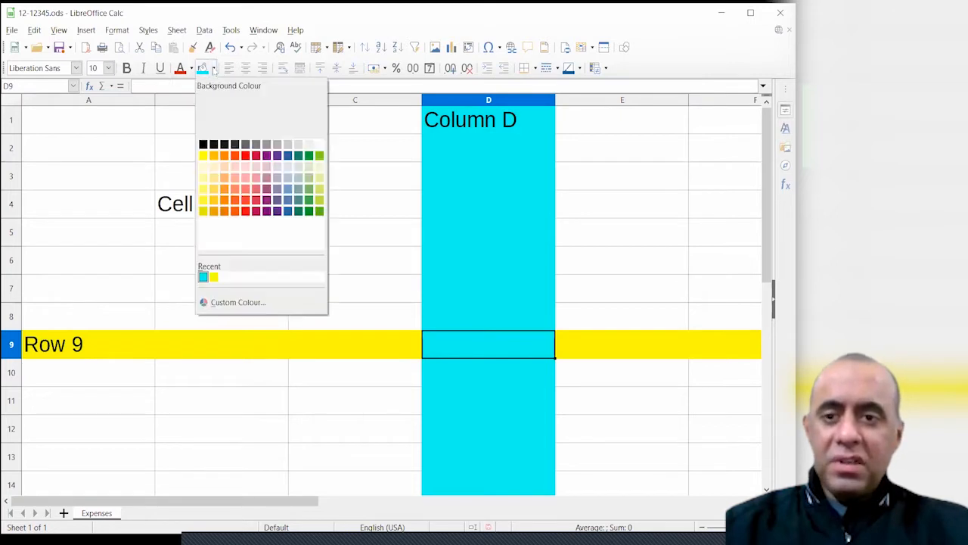
{"action": "left_click", "coordinate": [310, 217]}
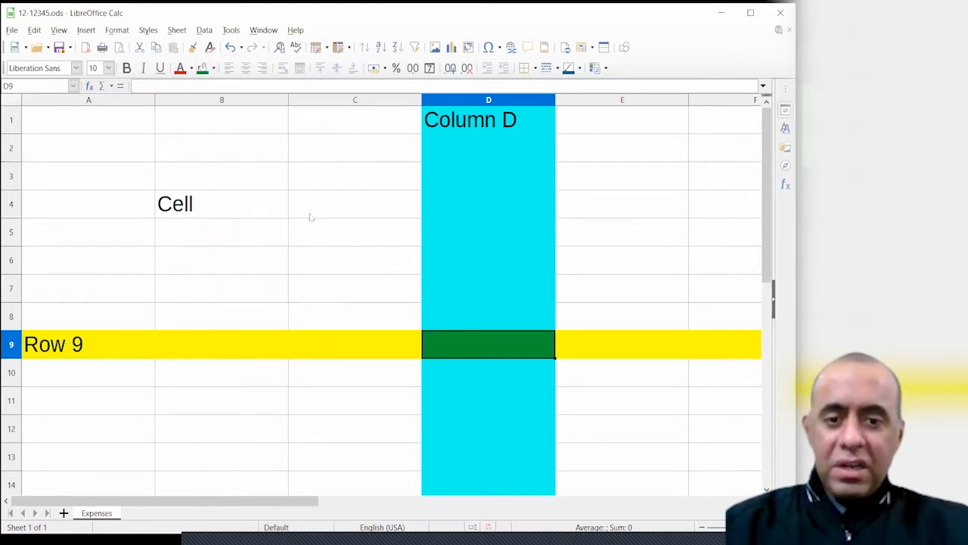
{"action": "left_click", "coordinate": [328, 297]}
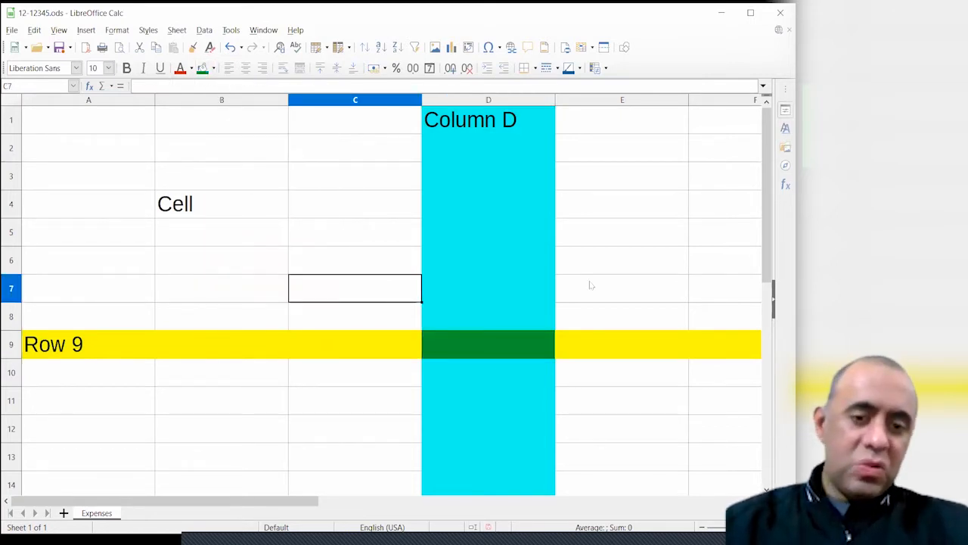
{"action": "left_click", "coordinate": [518, 343]}
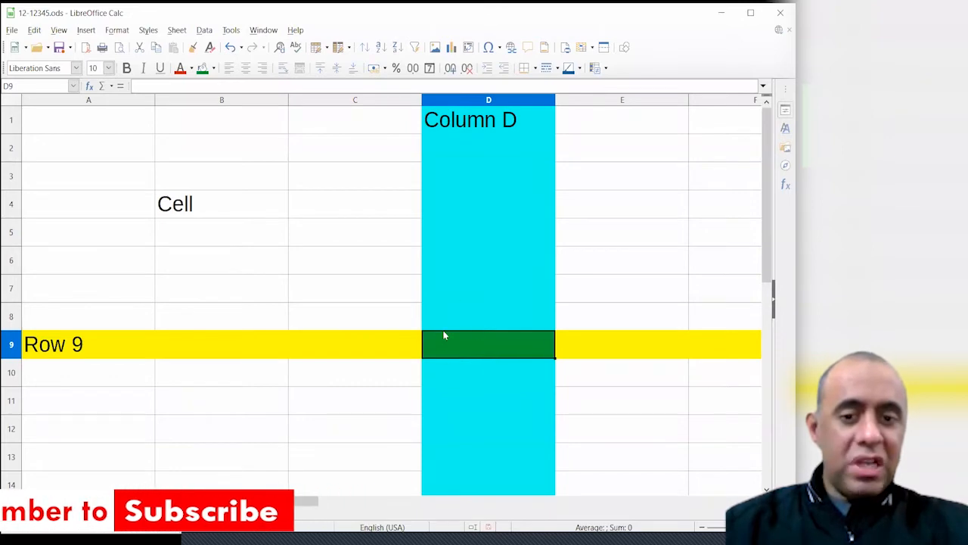
{"action": "left_click", "coordinate": [340, 237]}
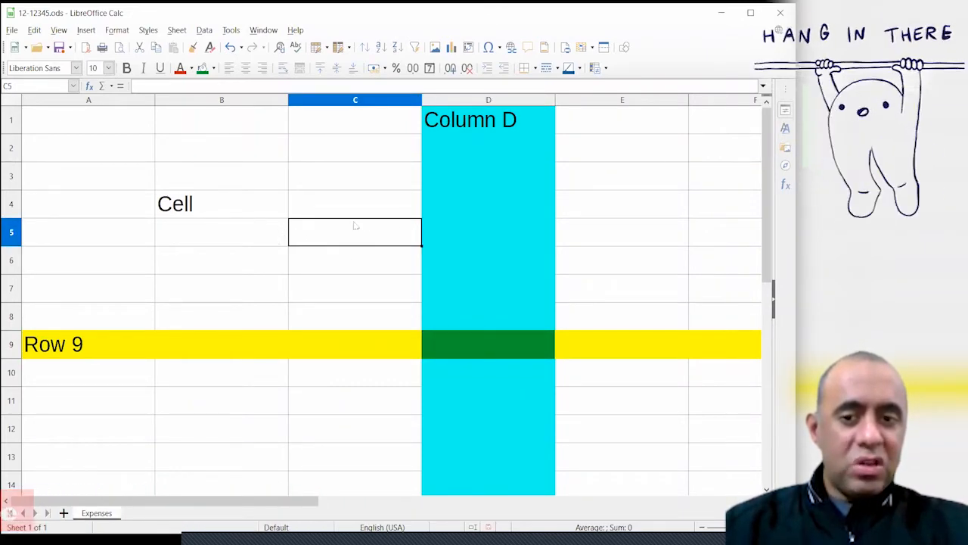
{"action": "left_click", "coordinate": [250, 279]}
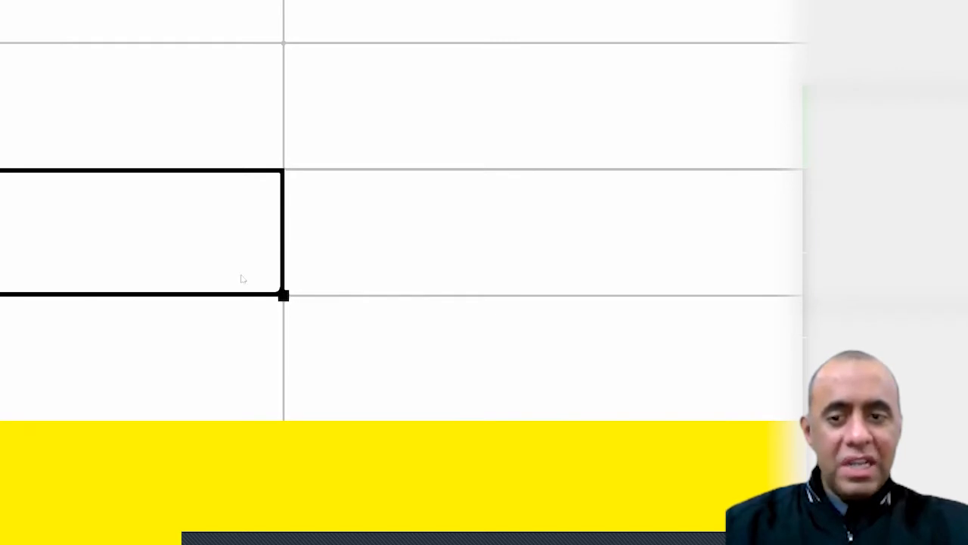
{"action": "left_click", "coordinate": [319, 292]}
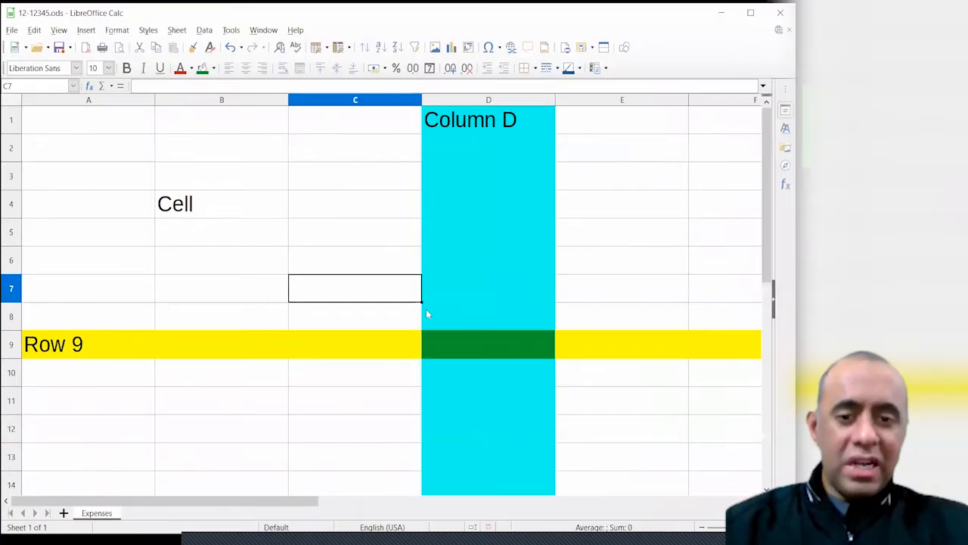
{"action": "left_click", "coordinate": [460, 353]}
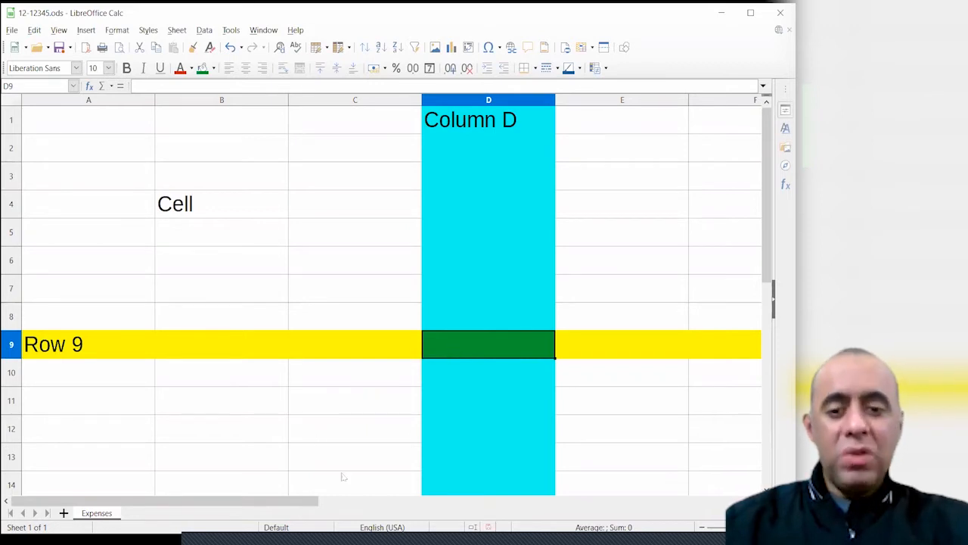
Enter the text 'Name = D9' in cell D9
{"action": "key", "text": "Left"}
{"action": "key", "text": "Left"}
{"action": "key", "text": "Left"}
{"action": "key", "text": "Left"}
{"action": "key", "text": "Left"}
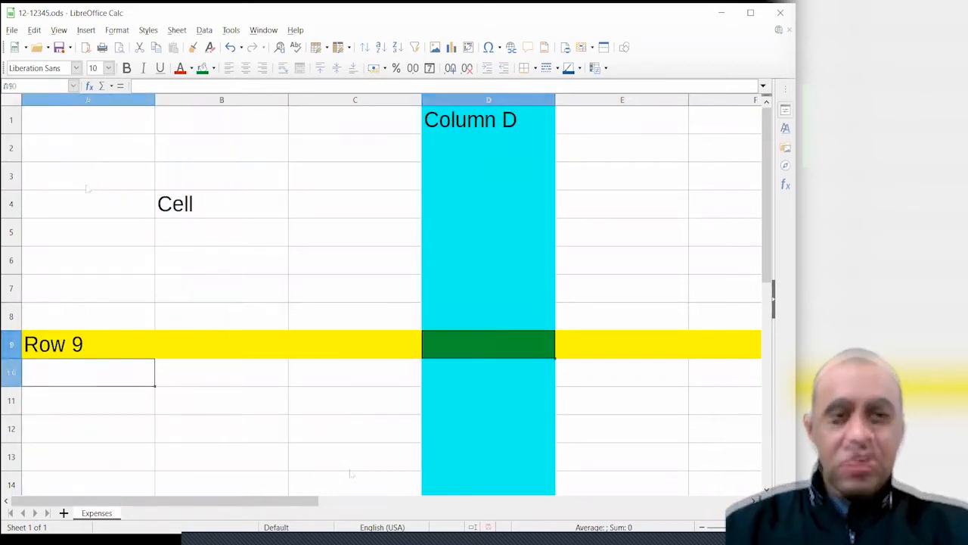
{"action": "key", "text": "Up"}
{"action": "key", "text": "Right"}
{"action": "key", "text": "Right"}
{"action": "key", "text": "Right"}
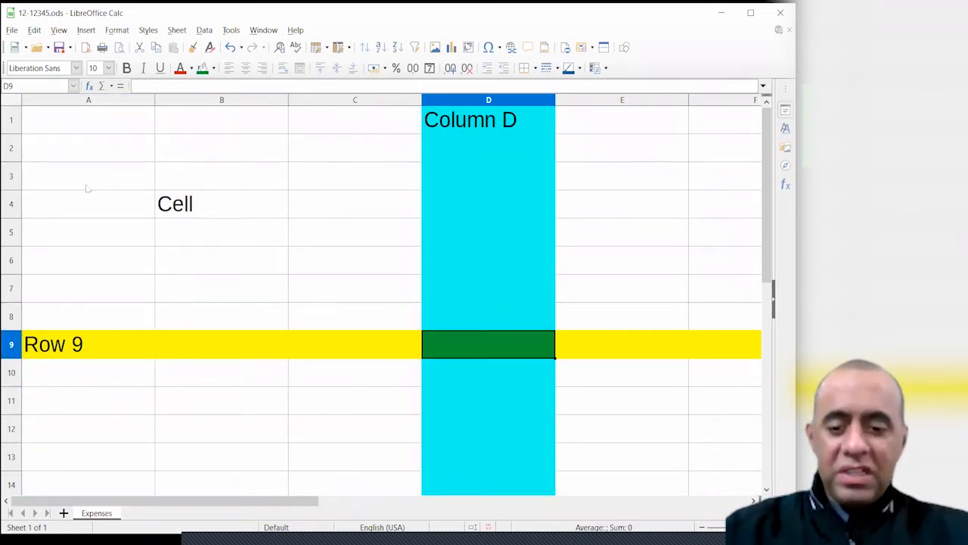
{"action": "type", "text": "Name"}
{"action": "key", "text": "Return"}
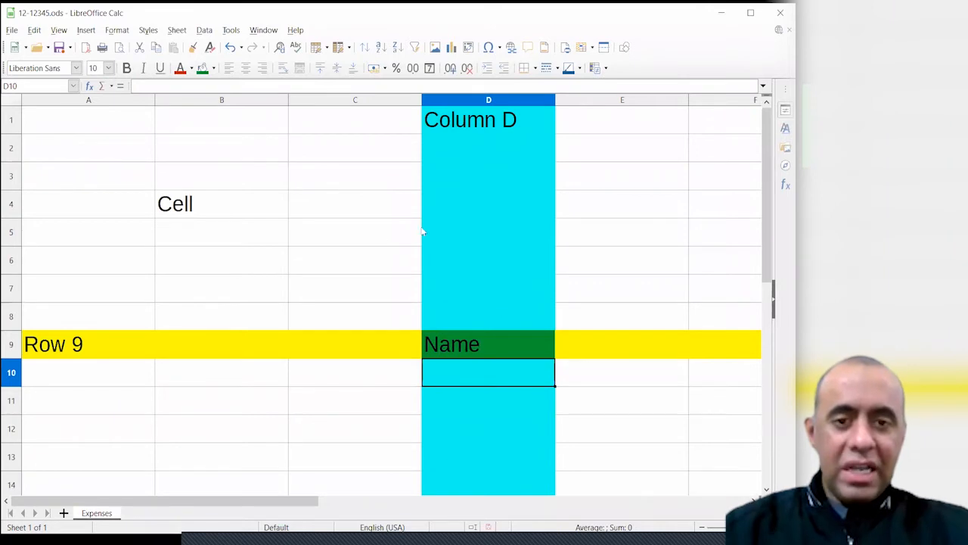
{"action": "double_click", "coordinate": [502, 342]}
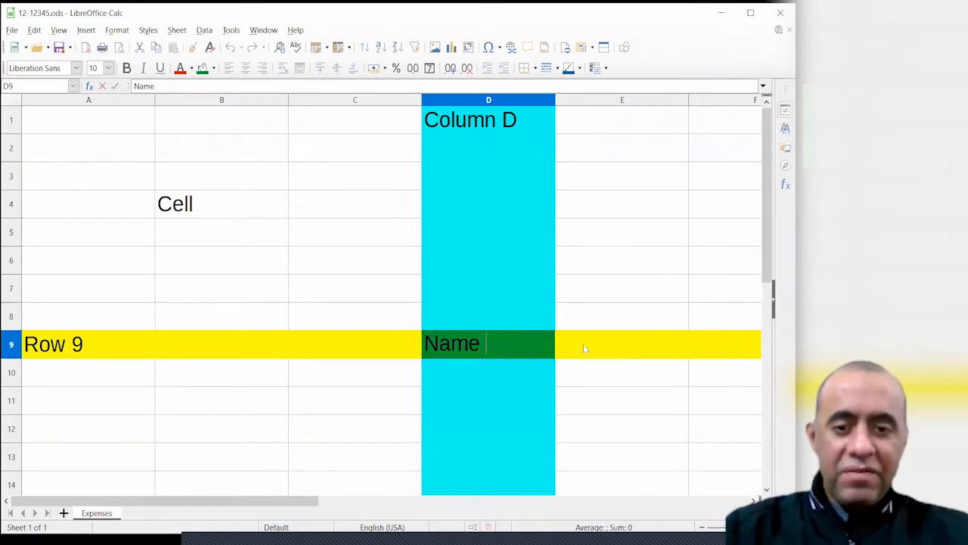
{"action": "type", "text": "="}
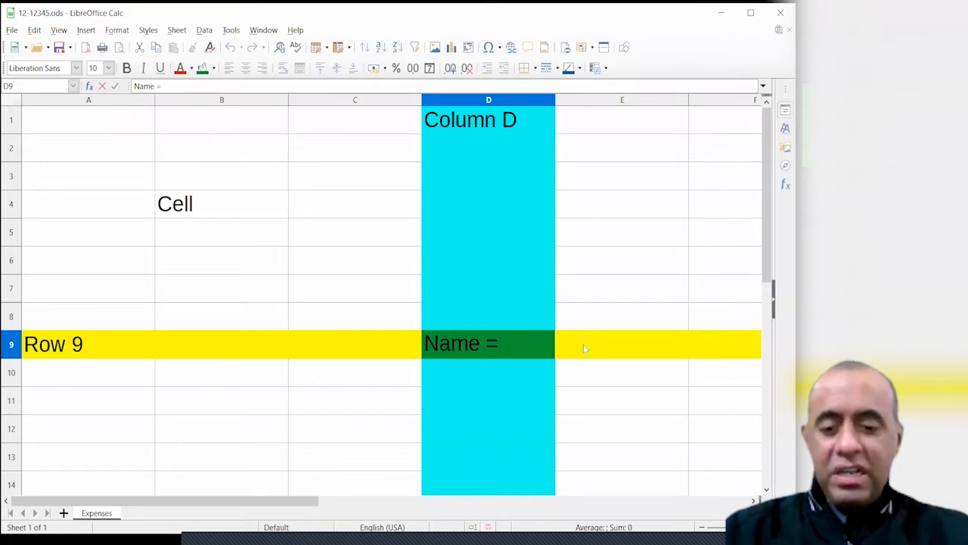
{"action": "type", "text": " D9"}
{"action": "key", "text": "Return"}
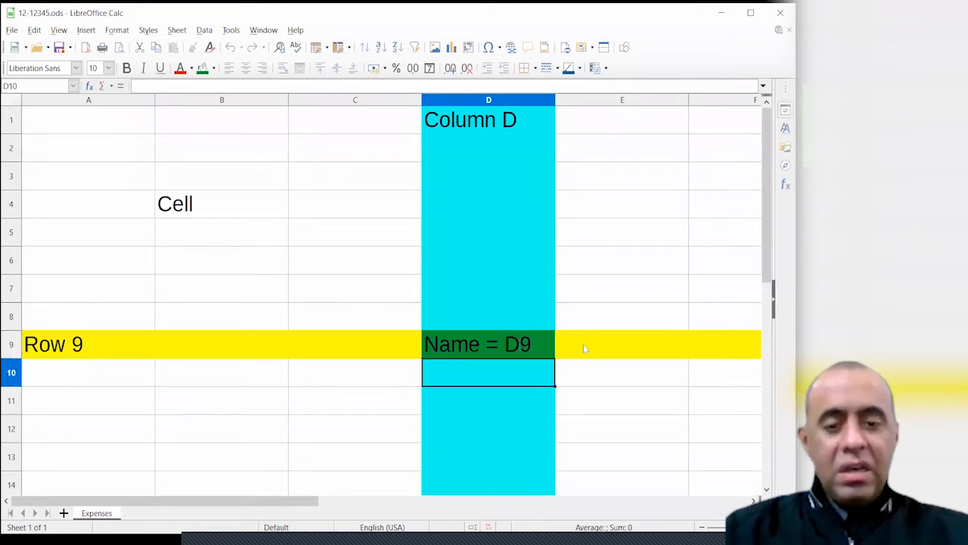
Type A1 into the Name Box to jump straight to cell A1
{"action": "left_click", "coordinate": [528, 344]}
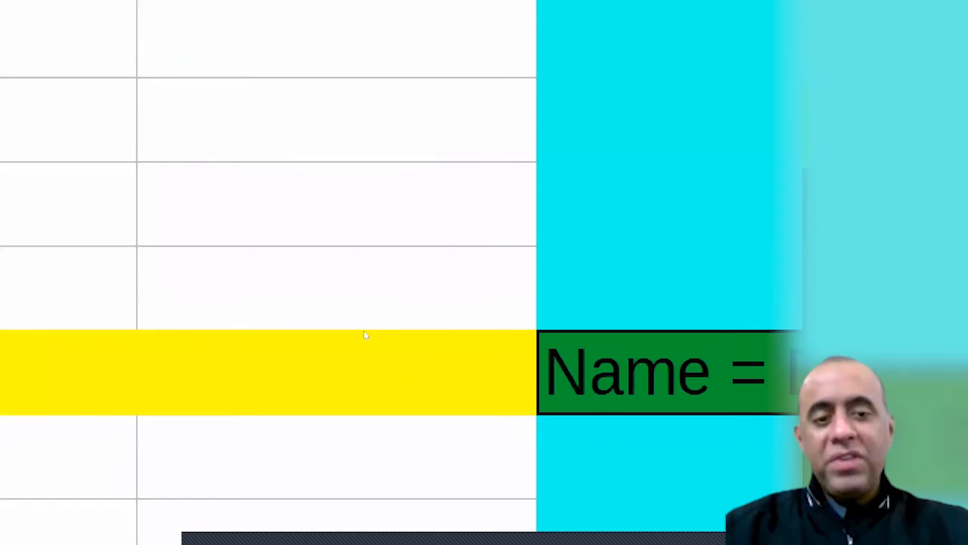
{"action": "left_click", "coordinate": [407, 323]}
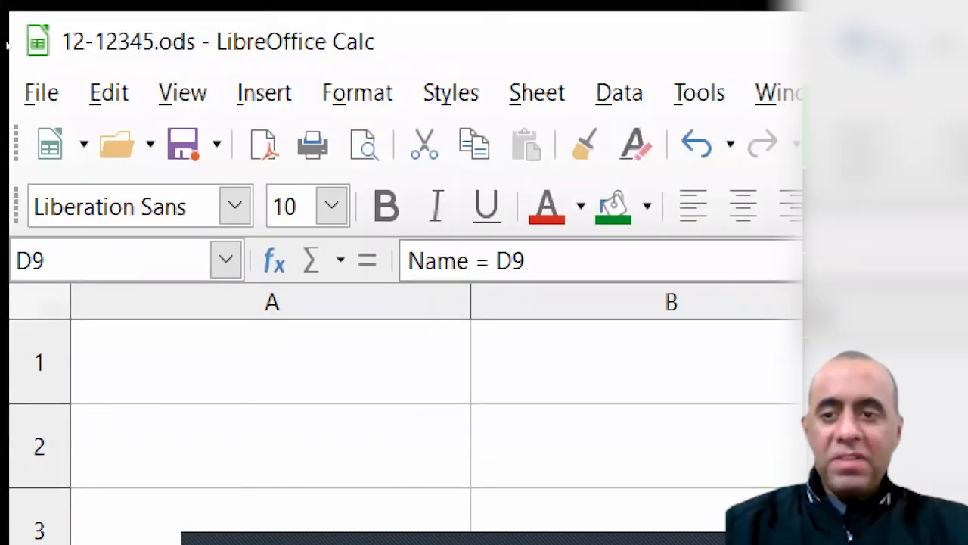
{"action": "left_click", "coordinate": [41, 261]}
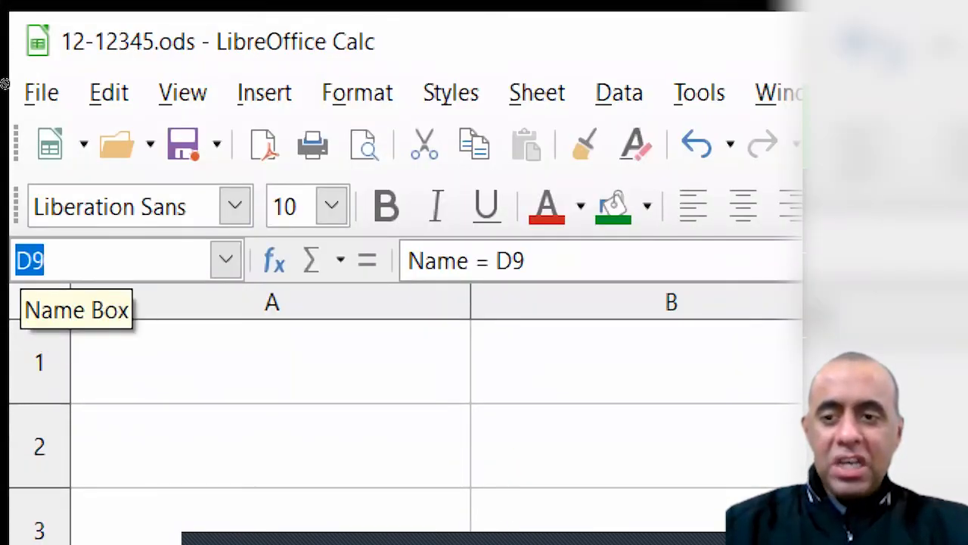
{"action": "left_click", "coordinate": [44, 261]}
{"action": "left_click_drag", "start_coordinate": [45, 261], "coordinate": [9, 268]}
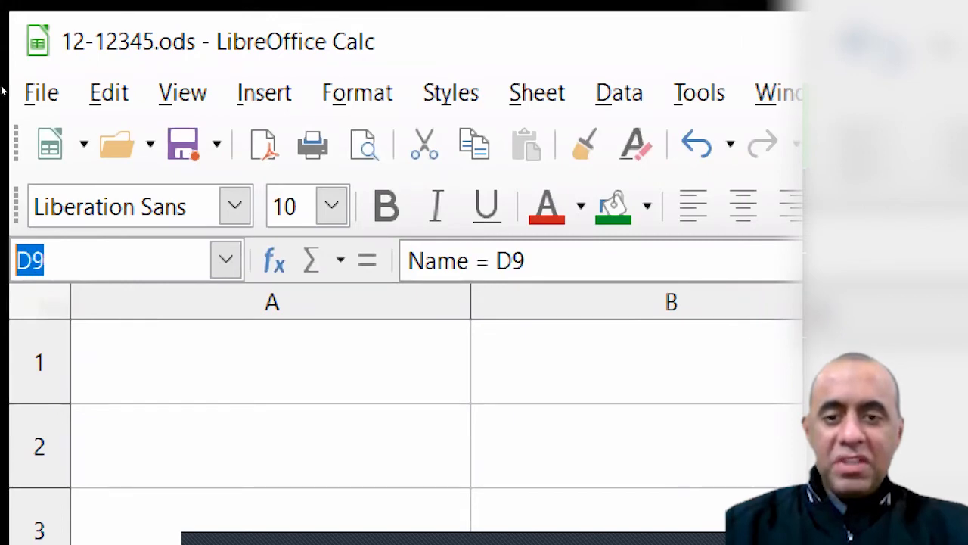
{"action": "left_click", "coordinate": [43, 262]}
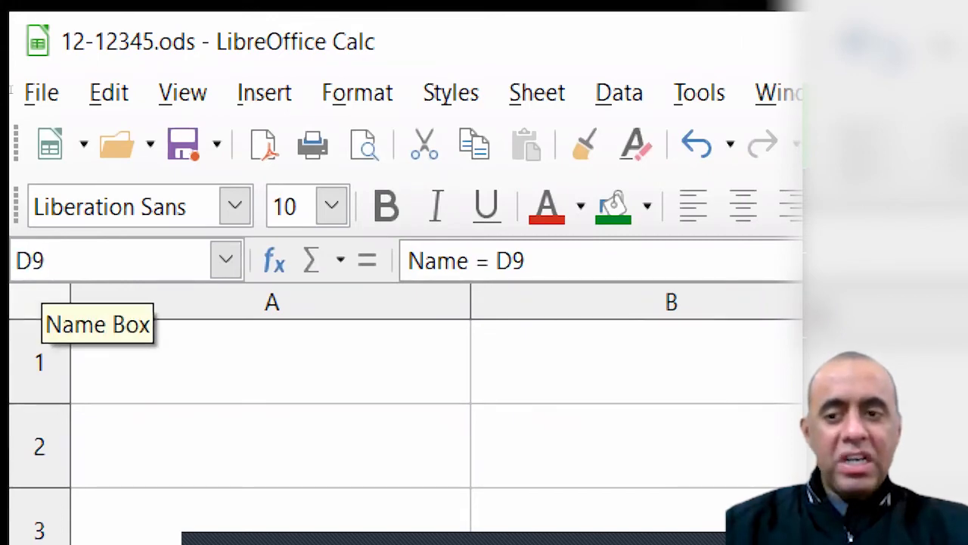
{"action": "key", "text": "shift+Home"}
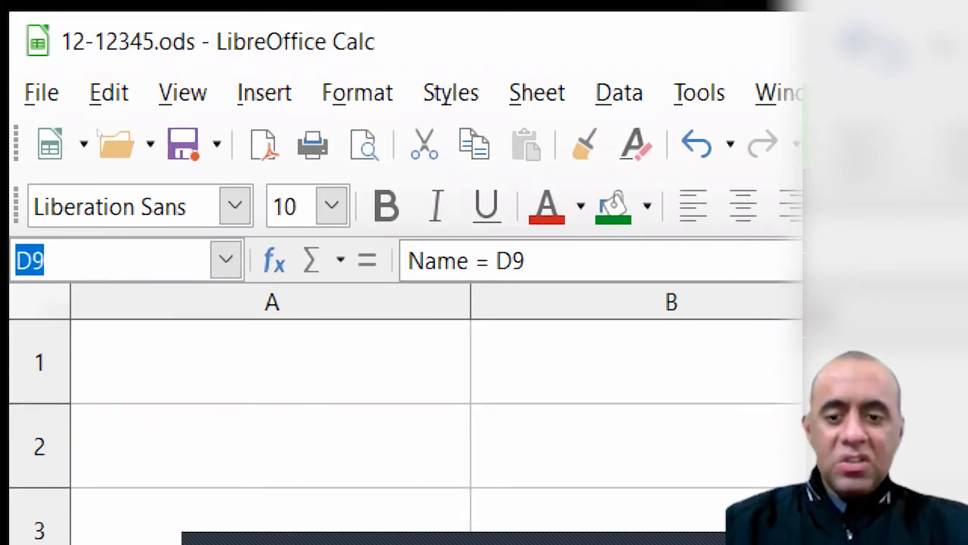
{"action": "type", "text": "A1"}
{"action": "key", "text": "Return"}
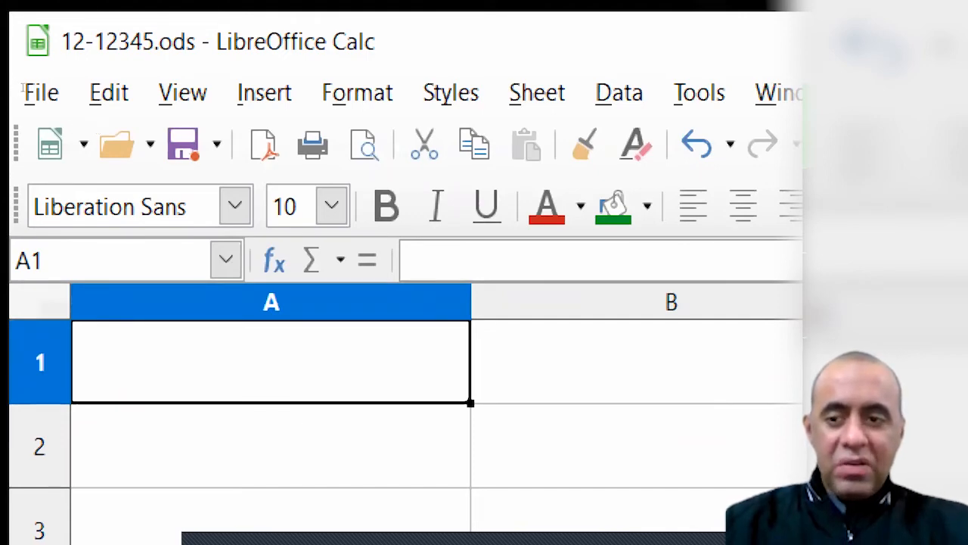
{"action": "key", "text": "ctrl+shift+F5"}
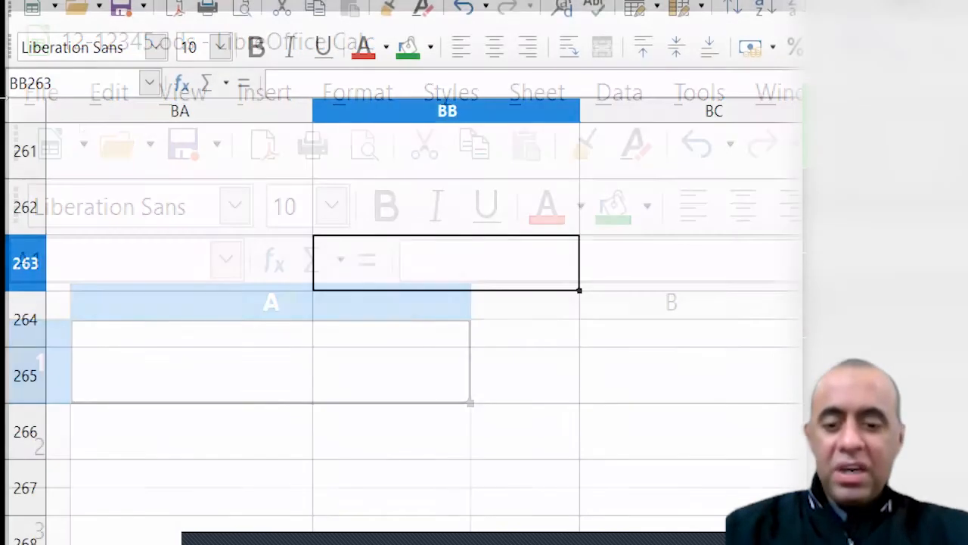
Enter the label Name=BB263 in cell BB263, correcting the typo, and return to it
{"action": "type", "text": "Name-"}
{"action": "key", "text": "BackSpace"}
{"action": "type", "text": "="}
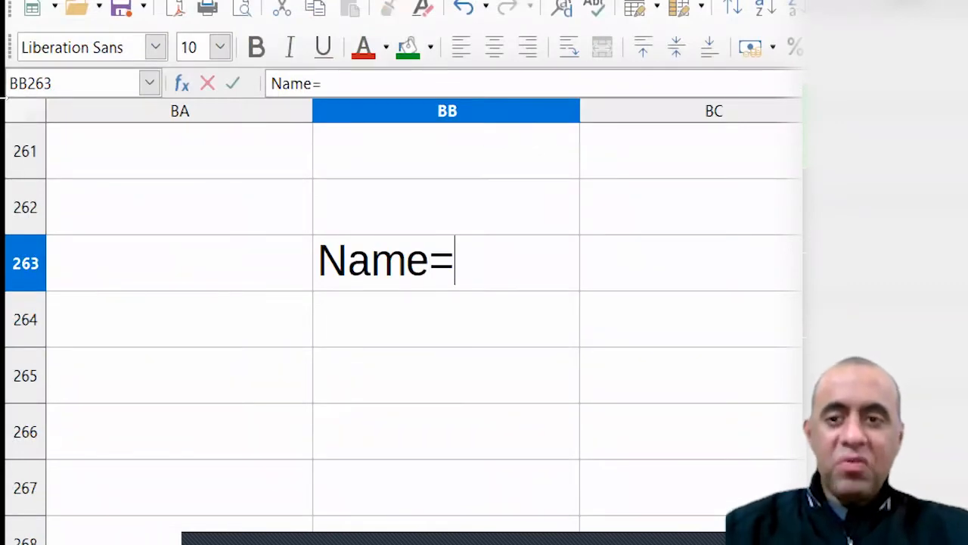
{"action": "type", "text": "BB2"}
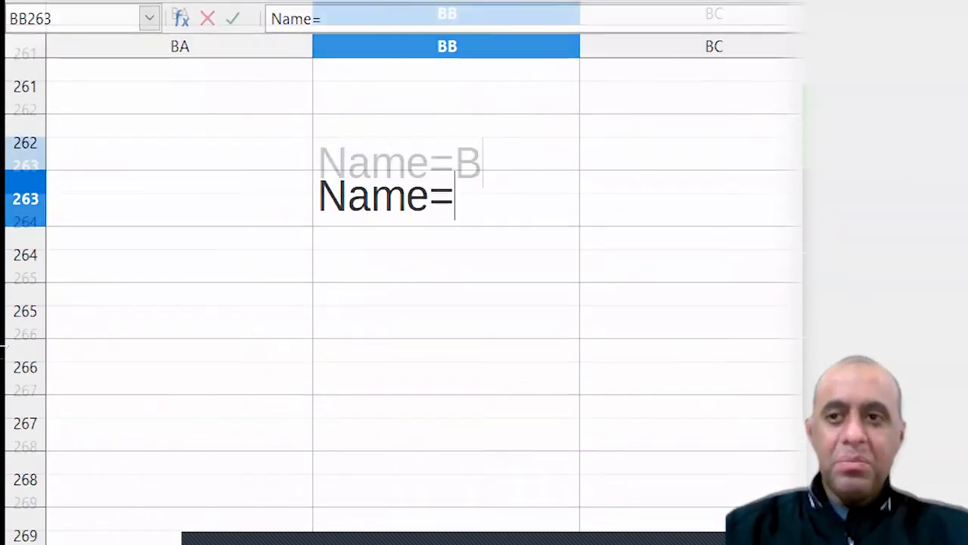
{"action": "type", "text": "63"}
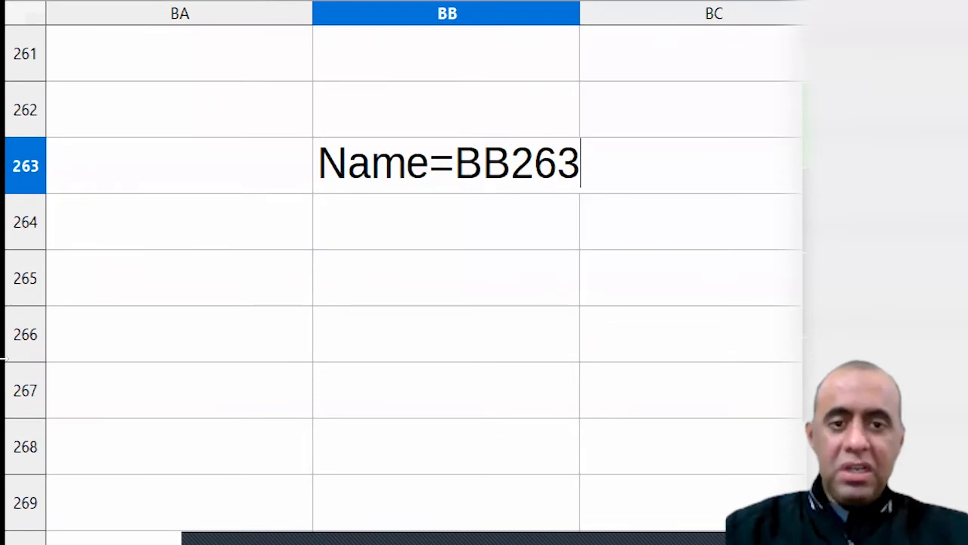
{"action": "key", "text": "Return"}
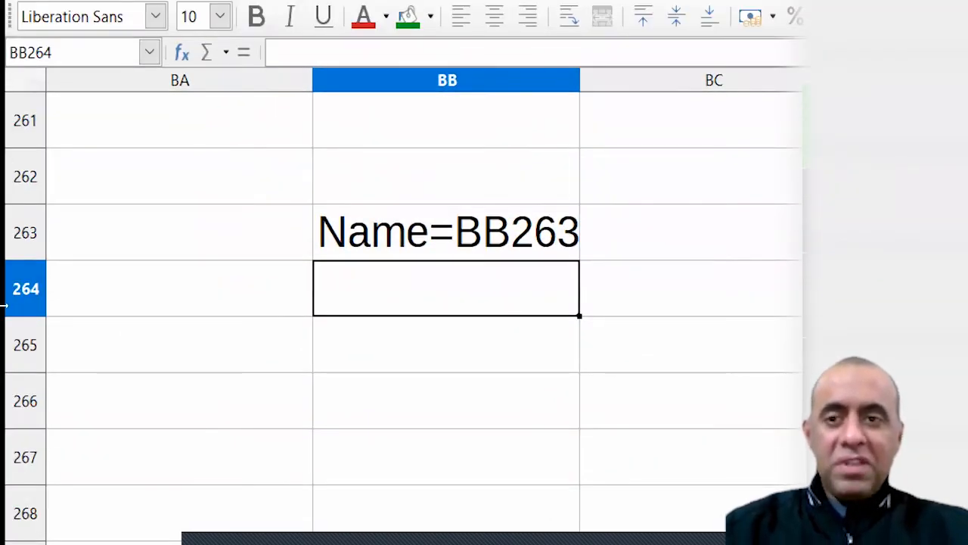
{"action": "key", "text": "Up"}
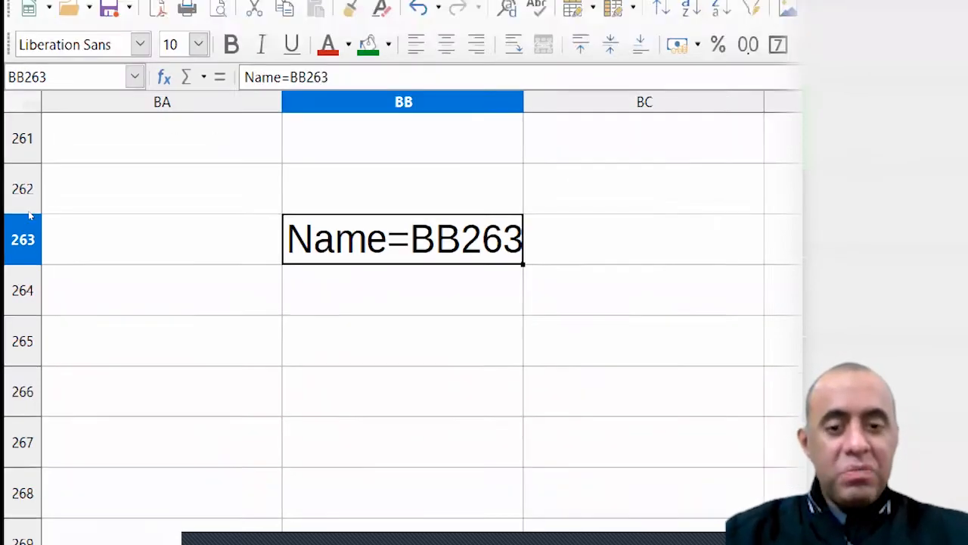
Clear the BB263 label, then enter 45 in cell C5 near the top of the sheet
{"action": "key", "text": "Delete"}
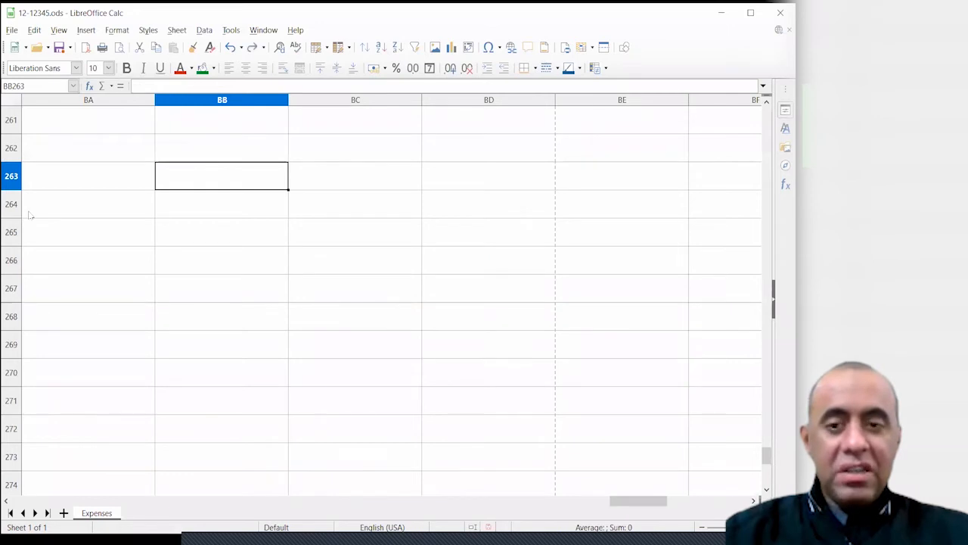
{"action": "key", "text": "ctrl+Home"}
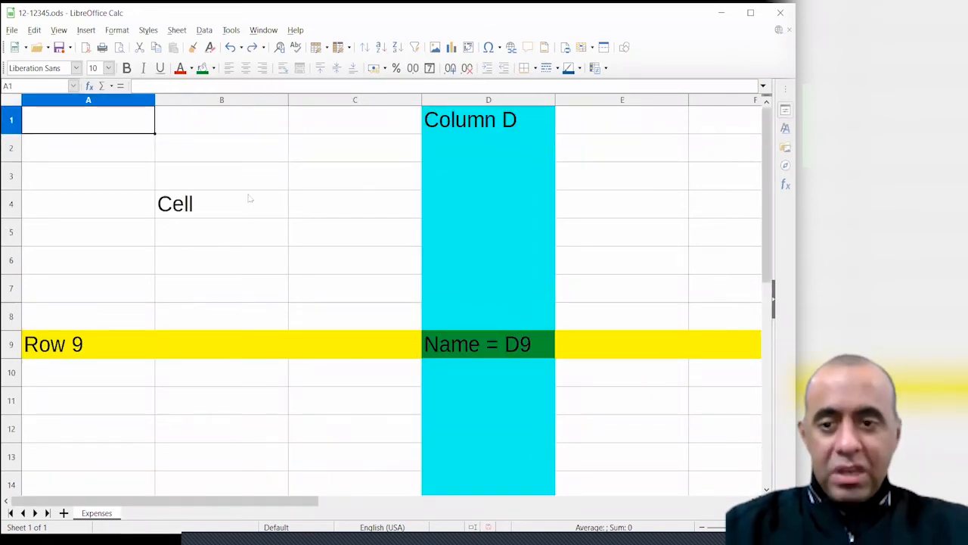
{"action": "left_click", "coordinate": [314, 233]}
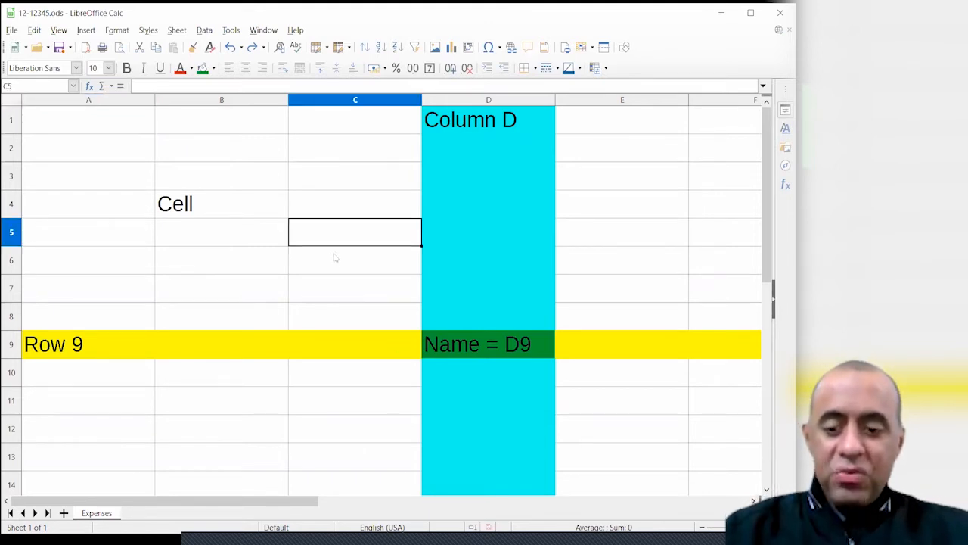
{"action": "type", "text": "45"}
{"action": "key", "text": "Return"}
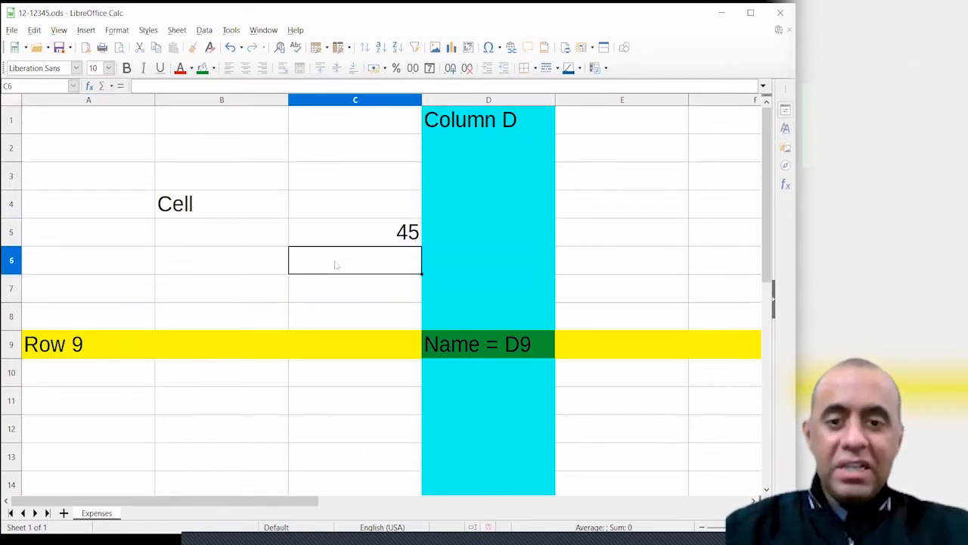
{"action": "left_click", "coordinate": [376, 241]}
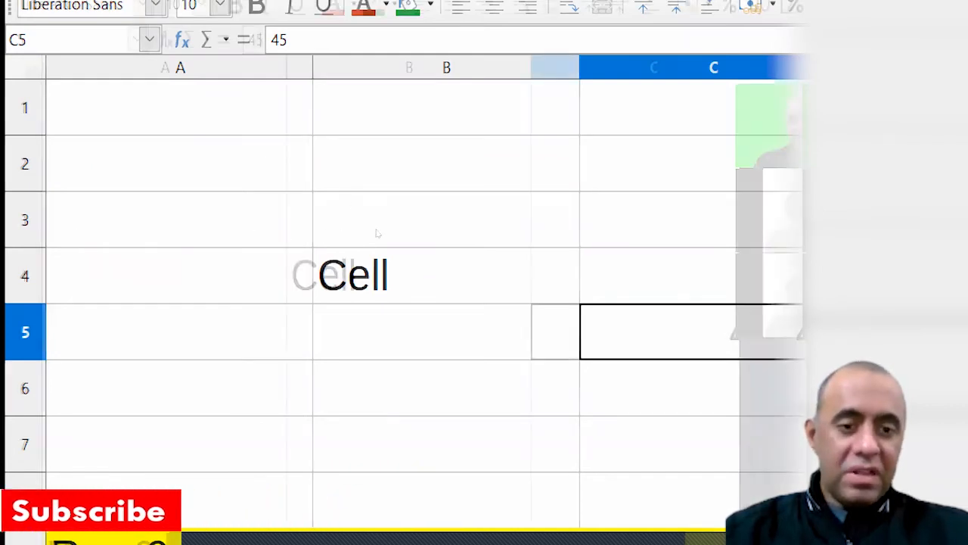
{"action": "left_click", "coordinate": [19, 39]}
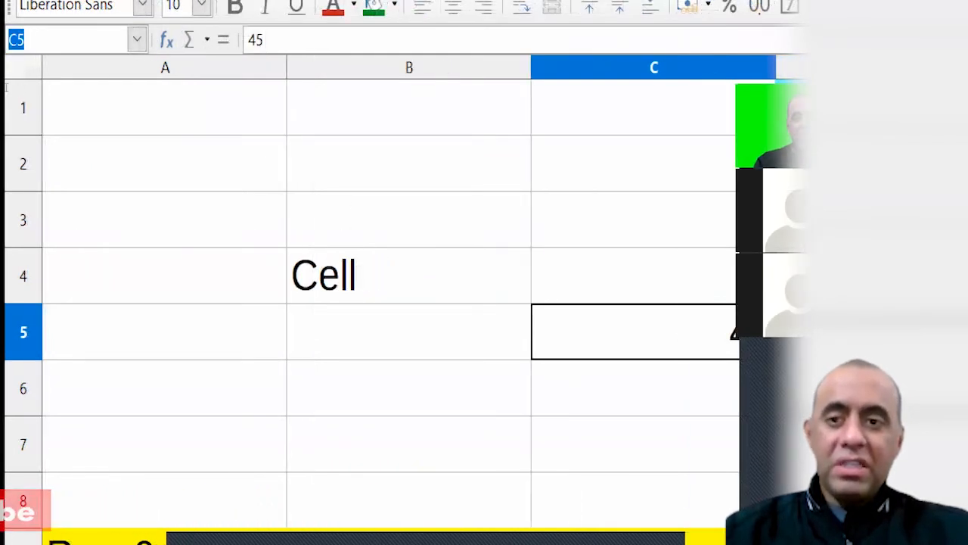
{"action": "left_click", "coordinate": [23, 39]}
{"action": "left_click", "coordinate": [635, 275]}
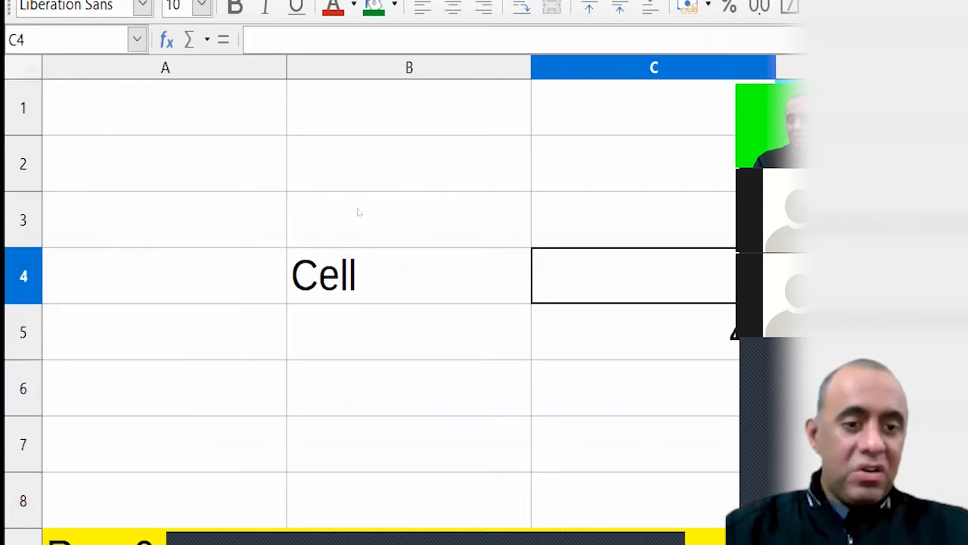
{"action": "key", "text": "Down"}
{"action": "key", "text": "F2"}
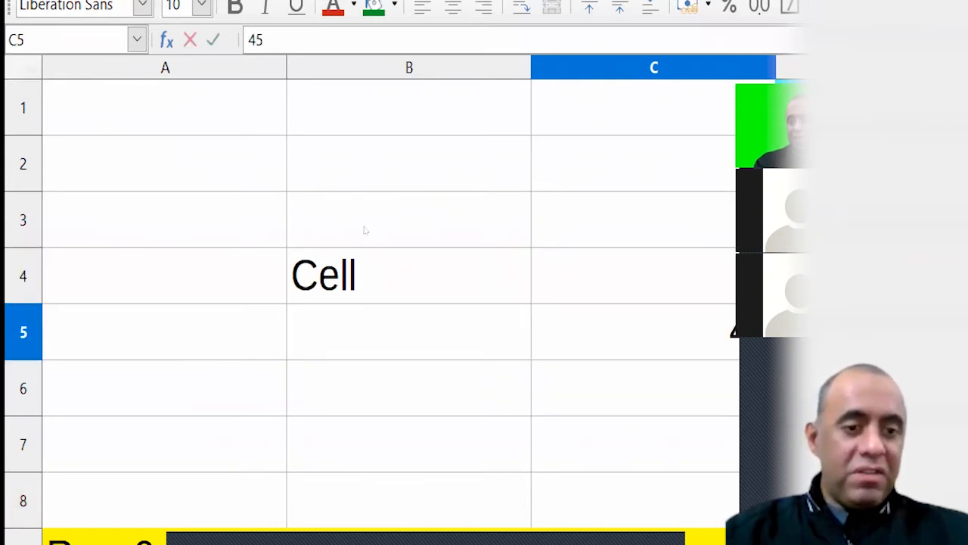
{"action": "key", "text": "Return"}
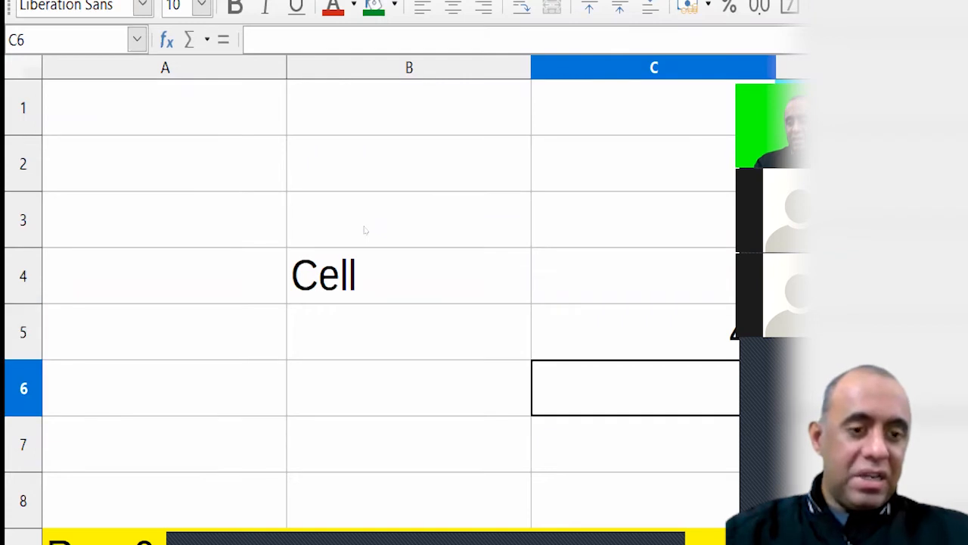
{"action": "key", "text": "Up"}
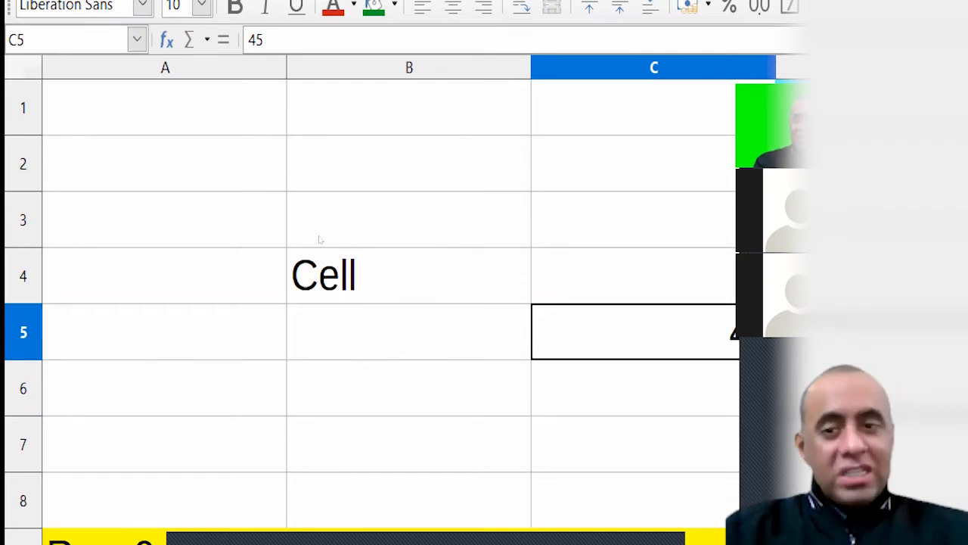
{"action": "left_click", "coordinate": [107, 129]}
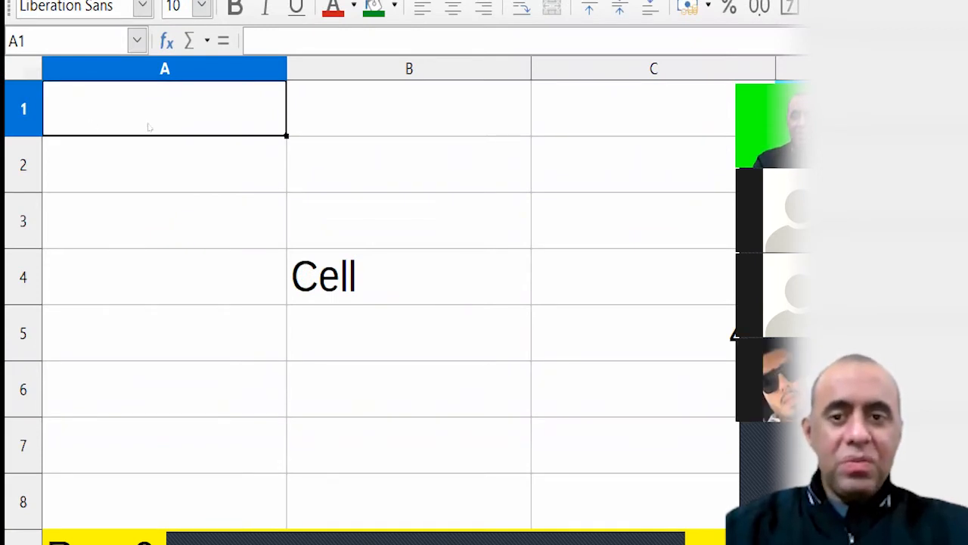
{"action": "key", "text": "Right"}
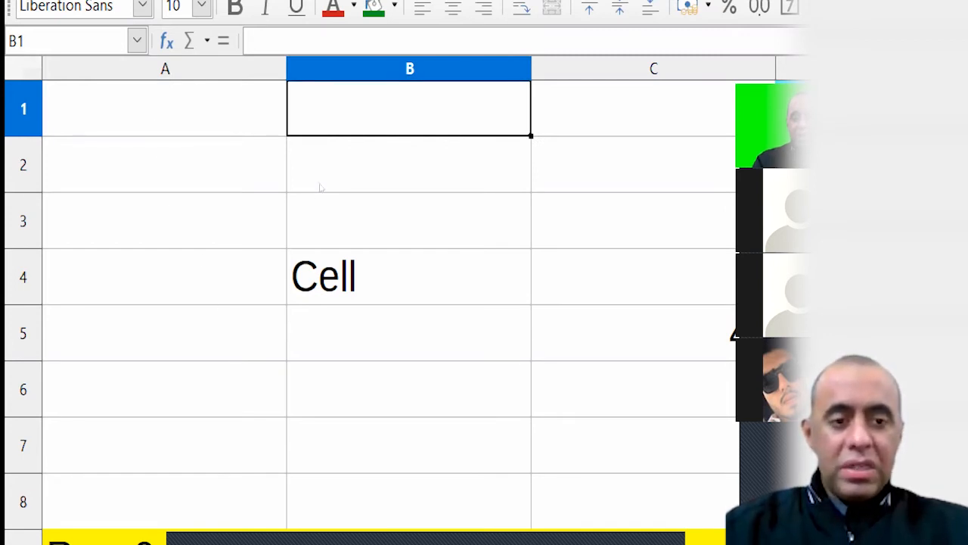
{"action": "key", "text": "ctrl+End"}
{"action": "key", "text": "ctrl+Home"}
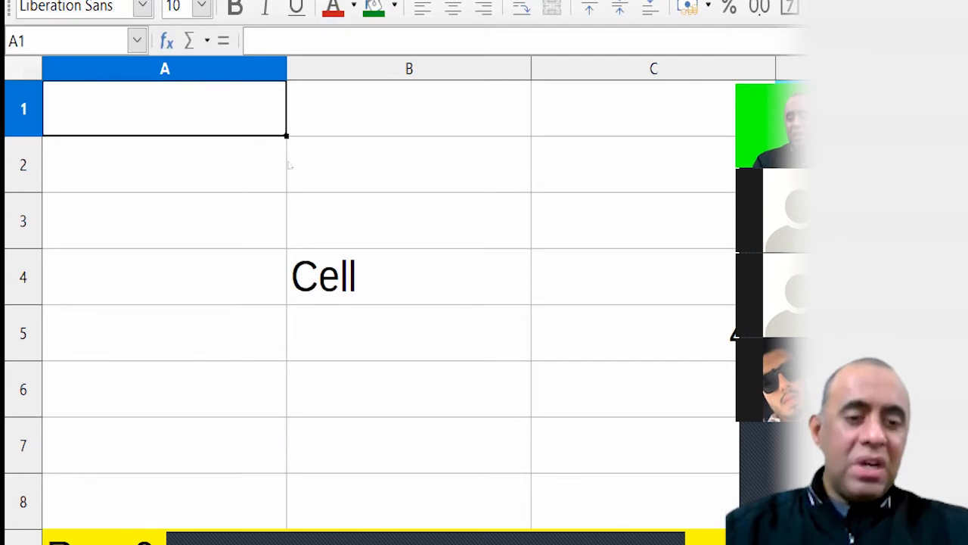
{"action": "key", "text": "ctrl+End"}
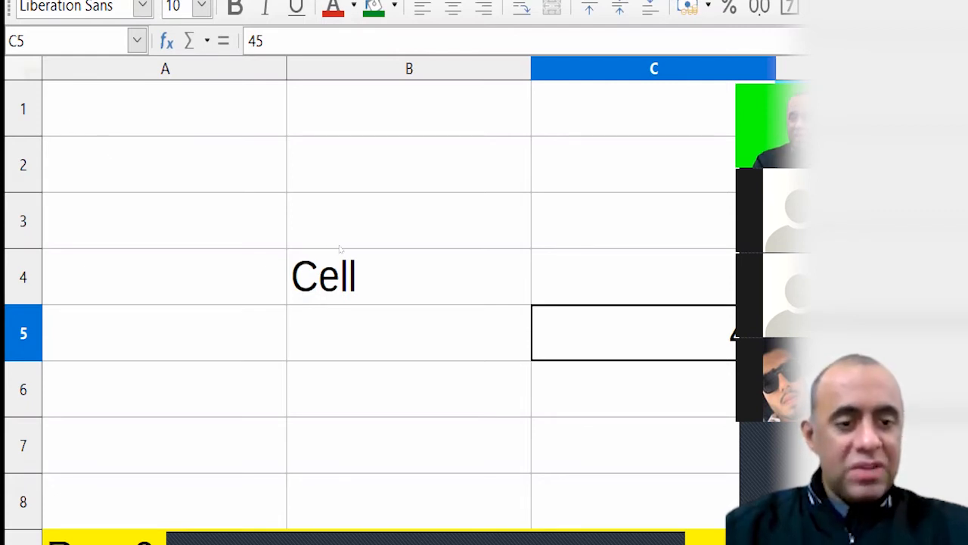
{"action": "left_click", "coordinate": [93, 133]}
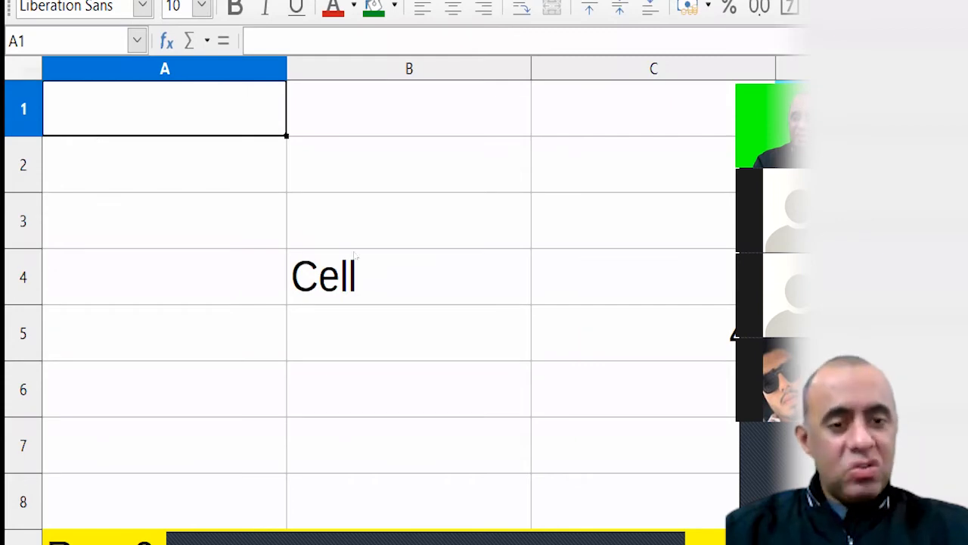
{"action": "key", "text": "ctrl+End"}
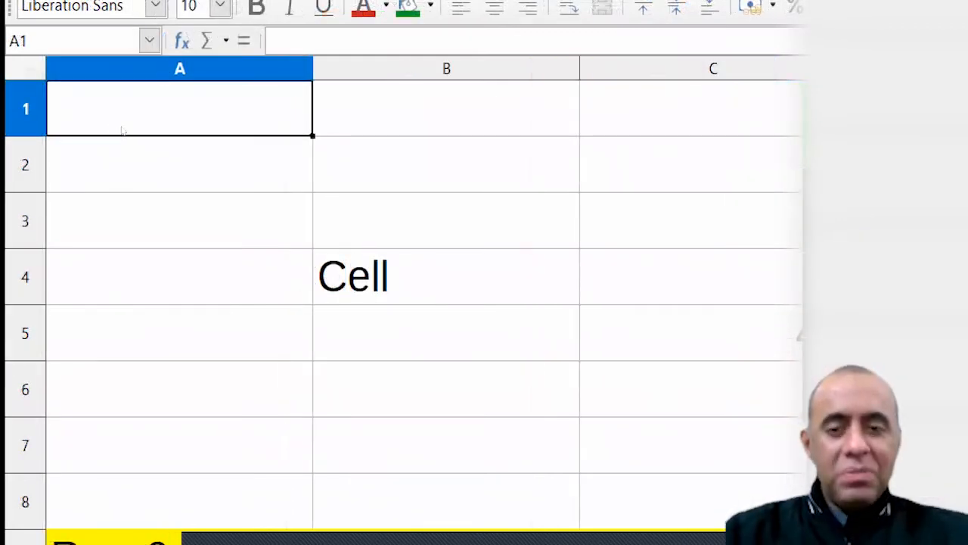
Enter the formula =C5 in A1 and compare it with C5's value of 45
{"action": "type", "text": "="}
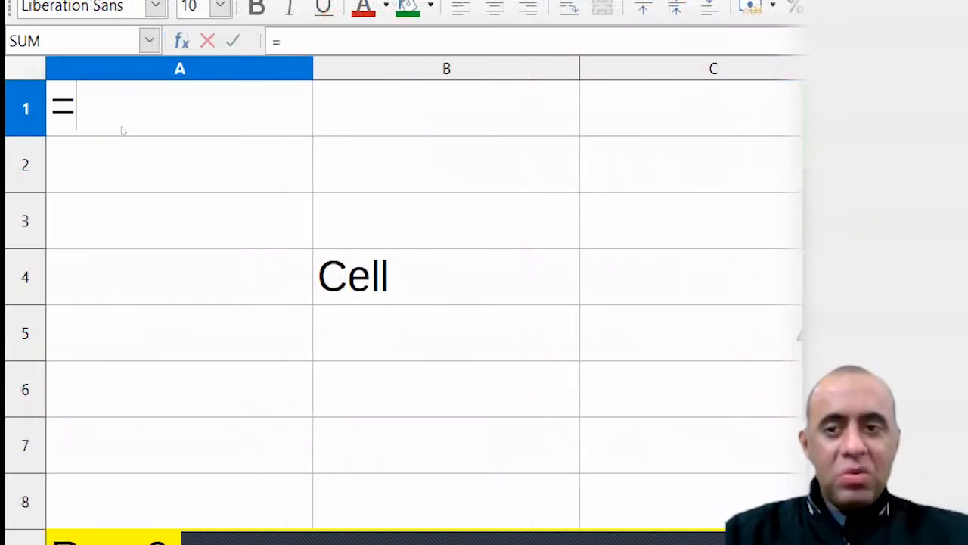
{"action": "type", "text": "C"}
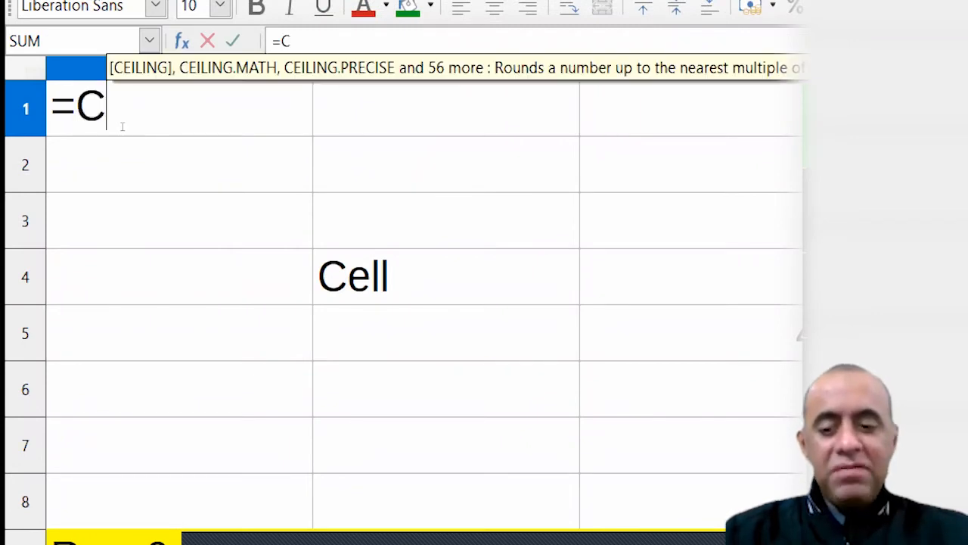
{"action": "type", "text": "5"}
{"action": "key", "text": "Return"}
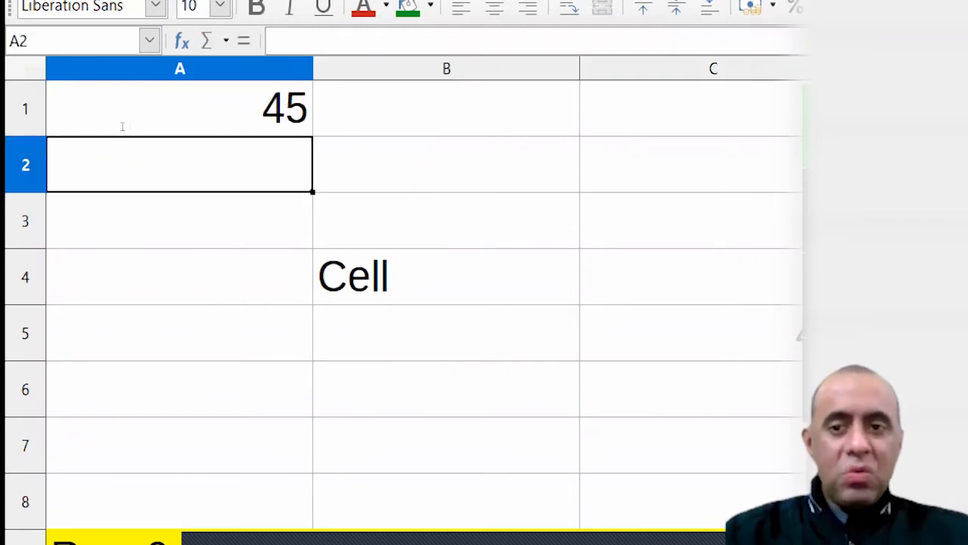
{"action": "left_click", "coordinate": [122, 126]}
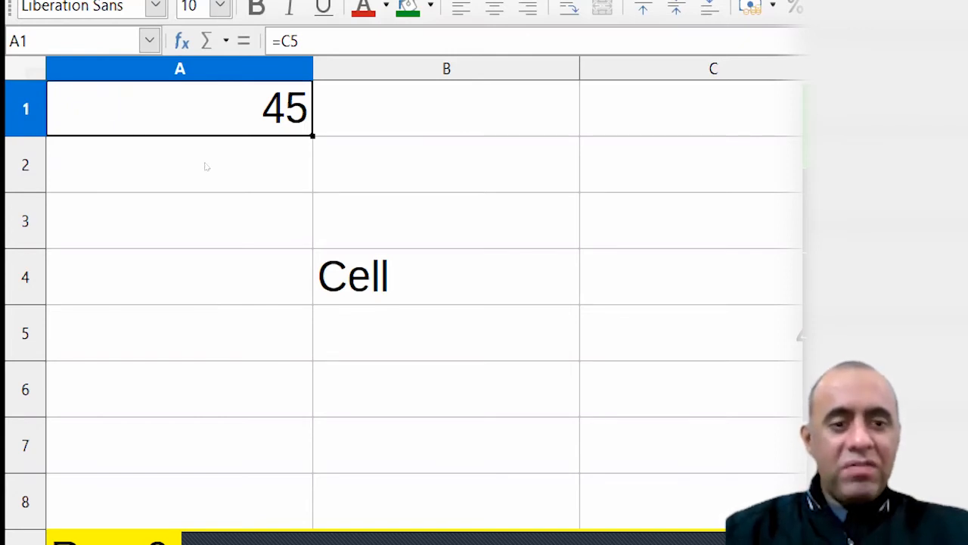
{"action": "left_click", "coordinate": [696, 332]}
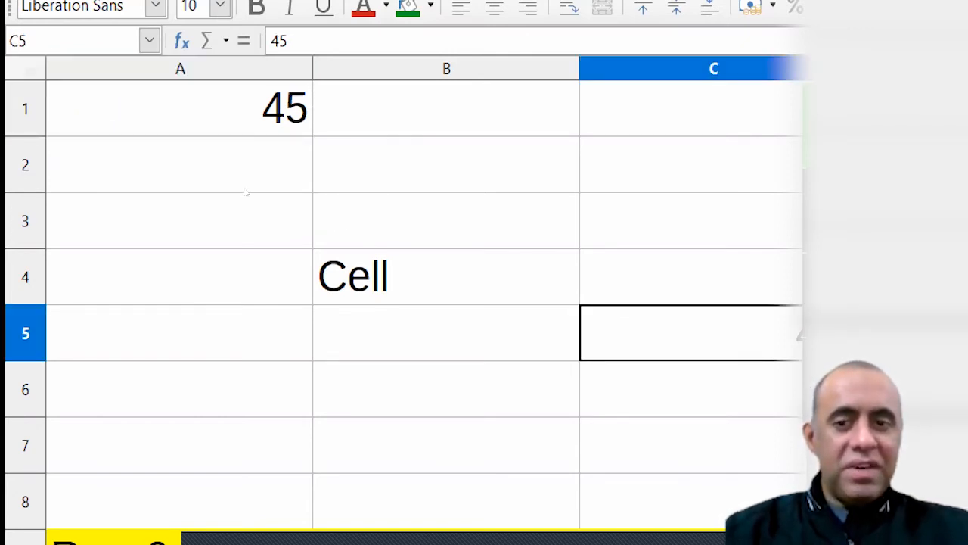
{"action": "left_click", "coordinate": [135, 127]}
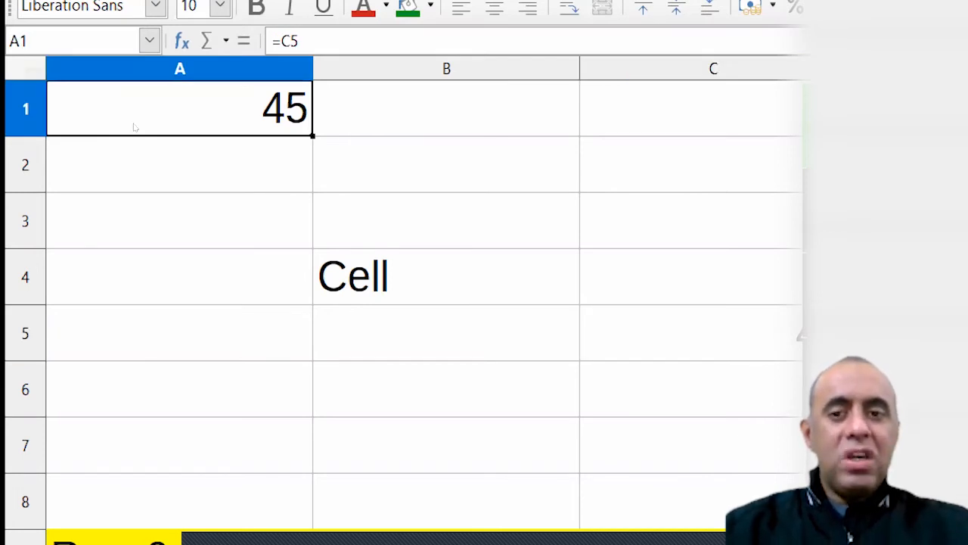
{"action": "double_click", "coordinate": [139, 127]}
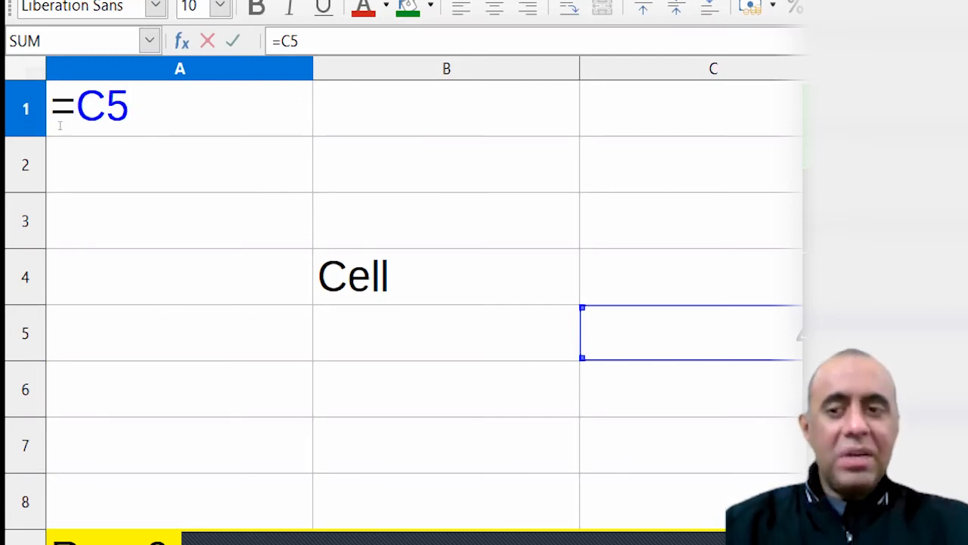
Highlight the equals sign and the C5 reference within A1's formula
{"action": "key", "text": "Home"}
{"action": "key", "text": "shift+Right"}
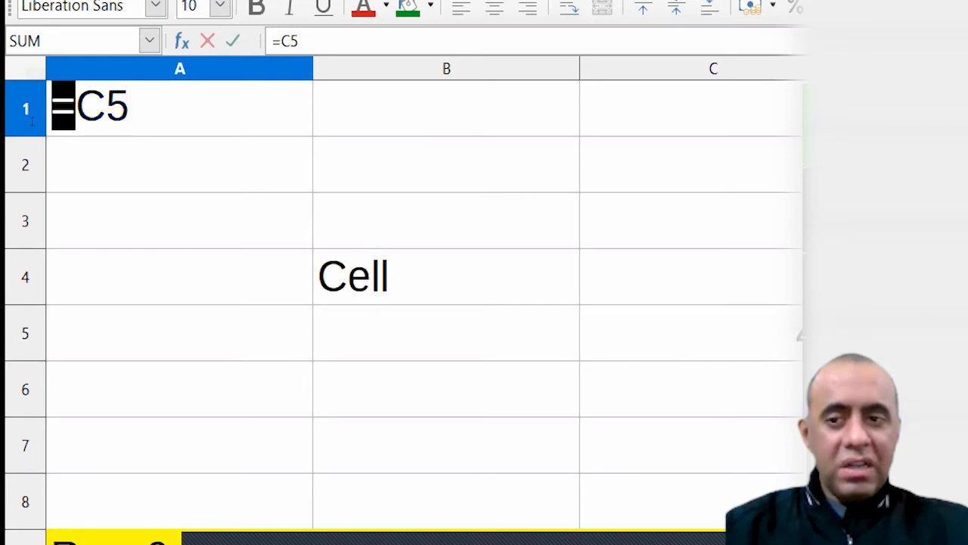
{"action": "key", "text": "Right"}
{"action": "key", "text": "shift+End"}
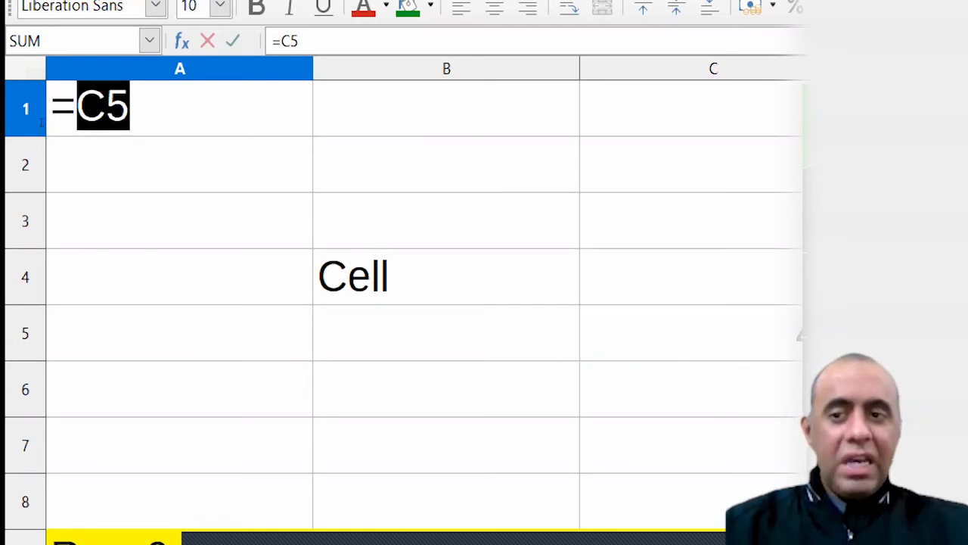
{"action": "key", "text": "End"}
{"action": "key", "text": "shift+Home"}
{"action": "key", "text": "shift+Right"}
{"action": "key", "text": "Left"}
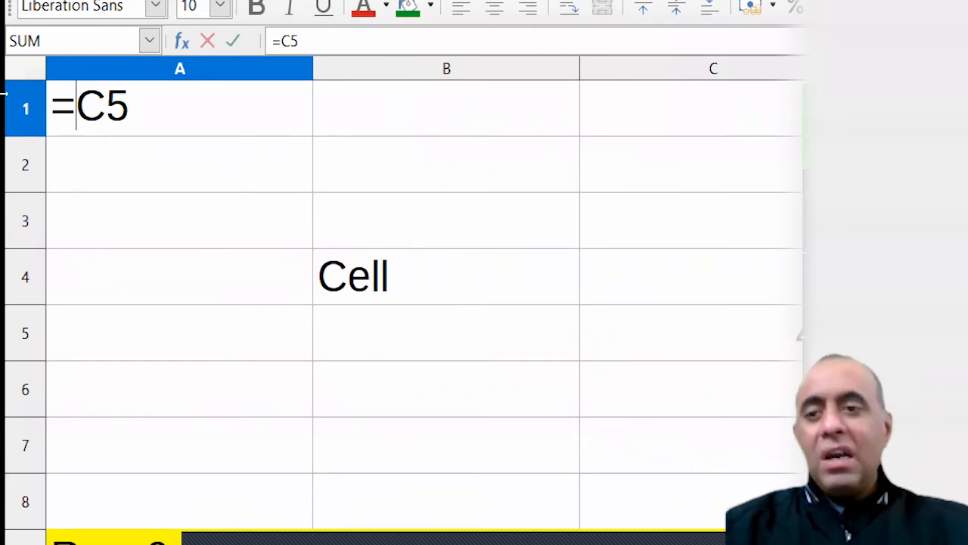
Point out the equals sign again, then commit A1's =C5 formula so it shows 45
{"action": "key", "text": "shift+Left"}
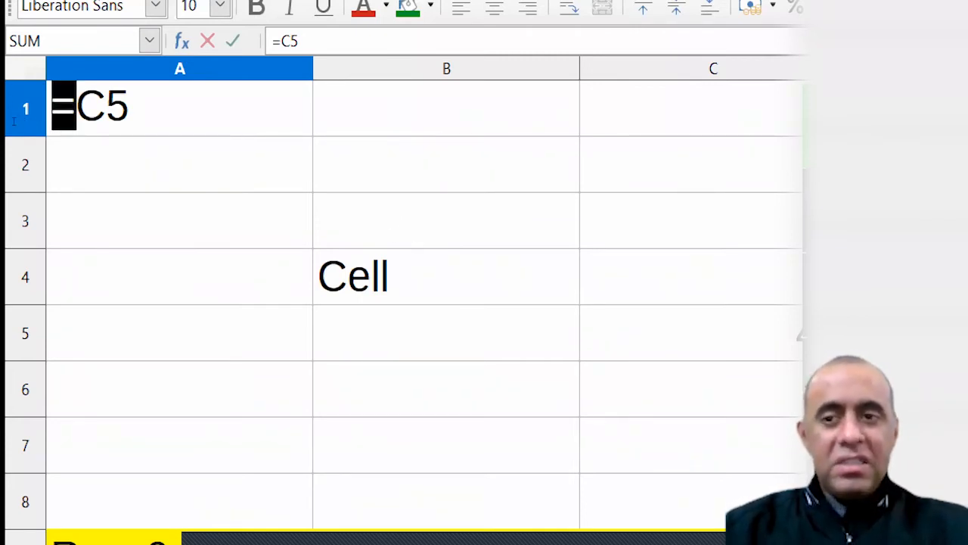
{"action": "key", "text": "End"}
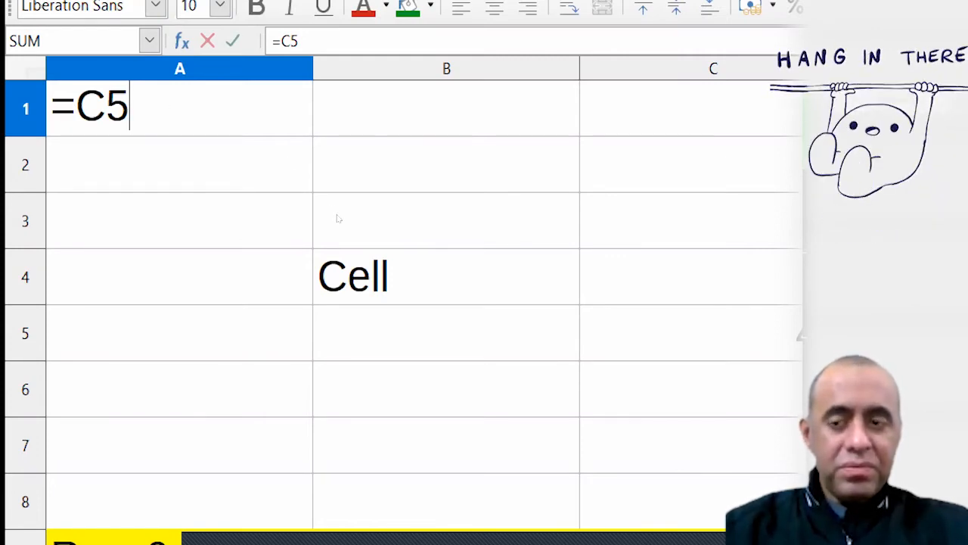
{"action": "key", "text": "shift+Left"}
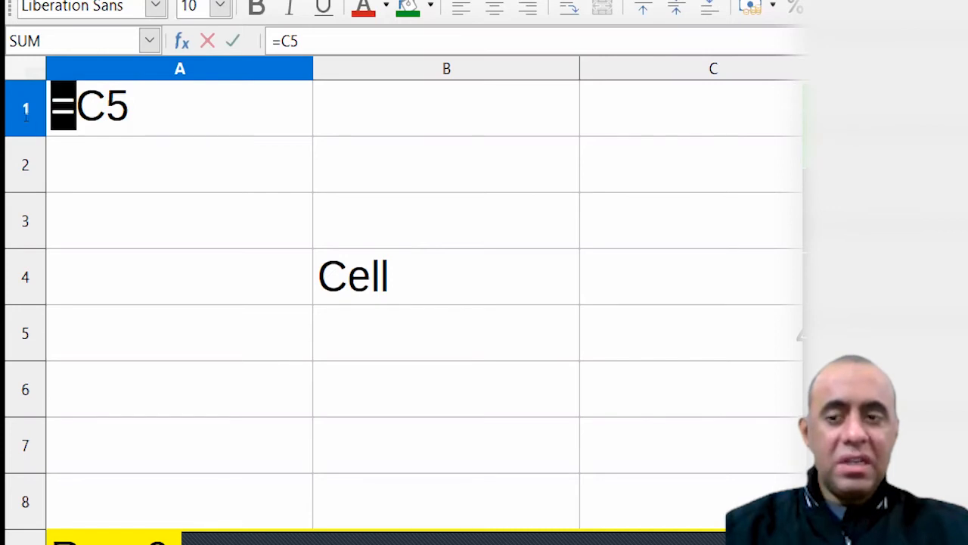
{"action": "key", "text": "Right"}
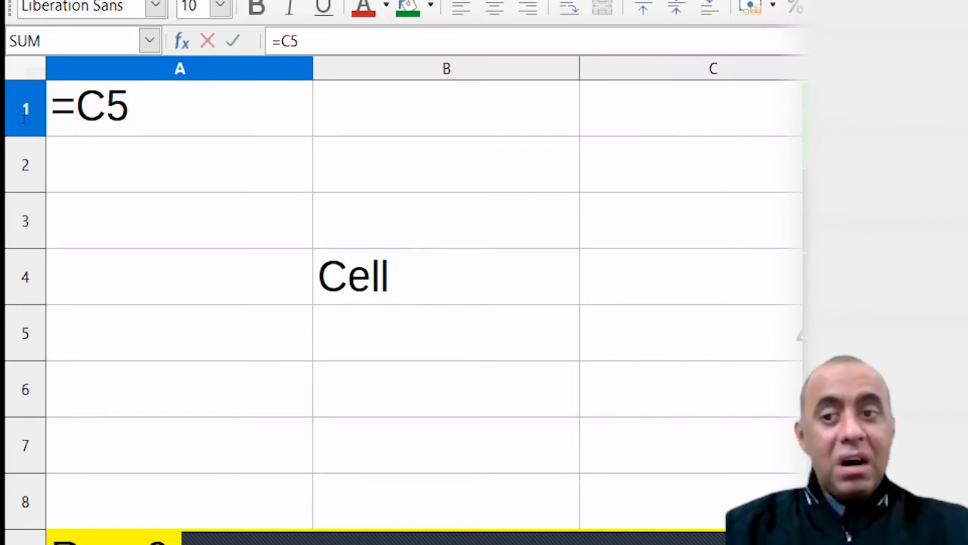
{"action": "key", "text": "shift+Left"}
{"action": "key", "text": "Right"}
{"action": "key", "text": "shift+Left"}
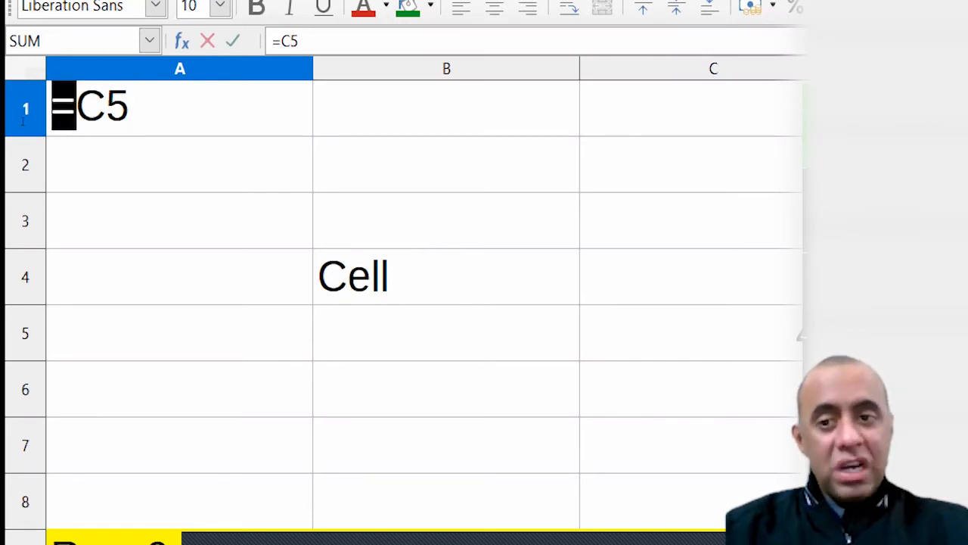
{"action": "key", "text": "Right"}
{"action": "key", "text": "shift+Right"}
{"action": "key", "text": "shift+Right"}
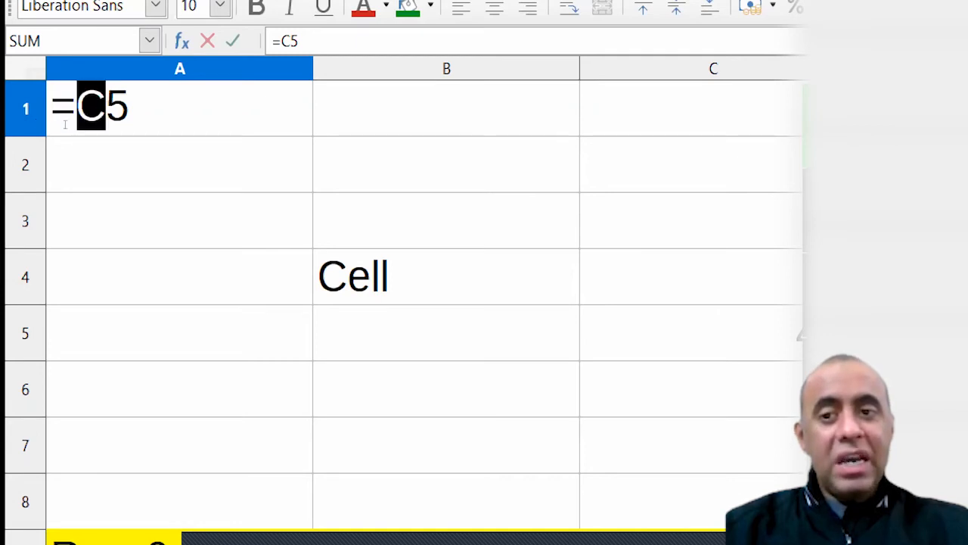
{"action": "key", "text": "Return"}
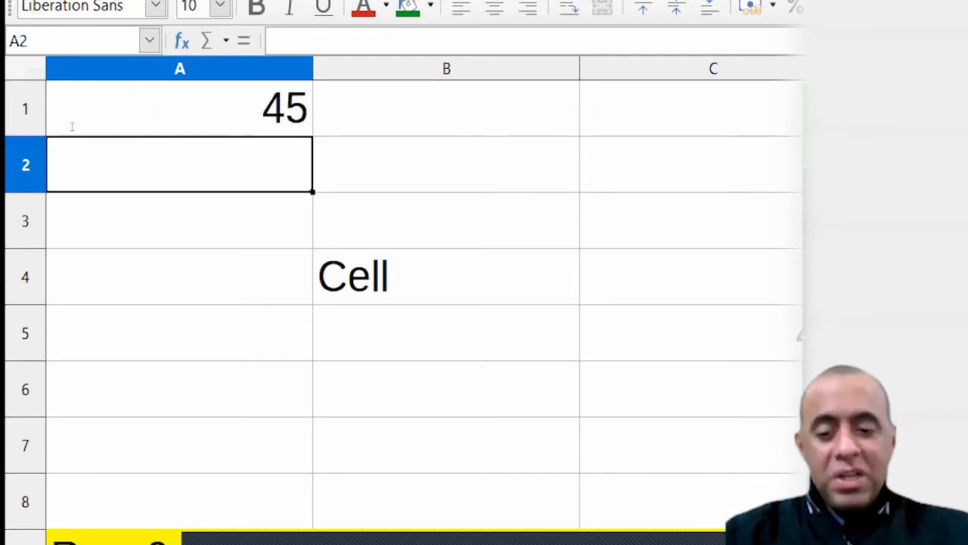
Enter plain text C5 in A2, then add an equals sign to make it =C5
{"action": "type", "text": "C5"}
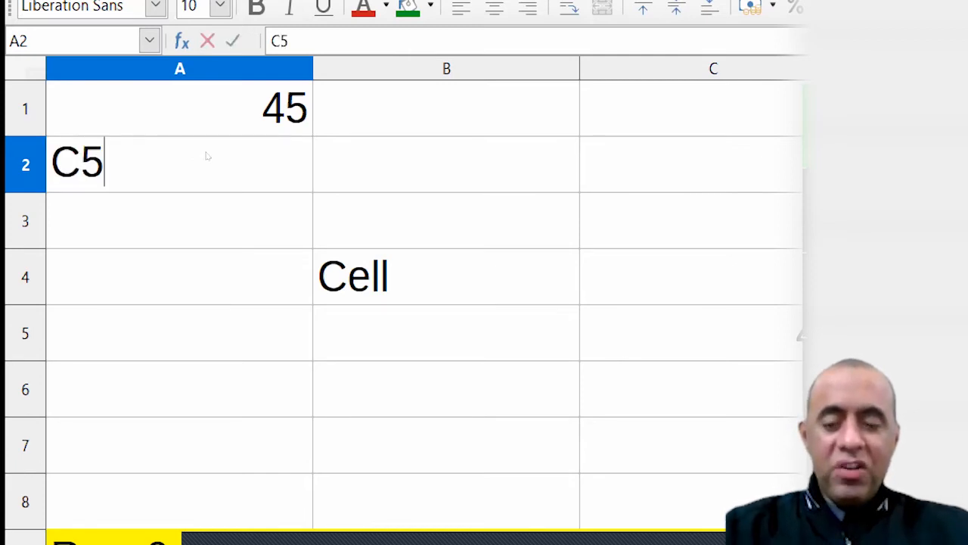
{"action": "key", "text": "Return"}
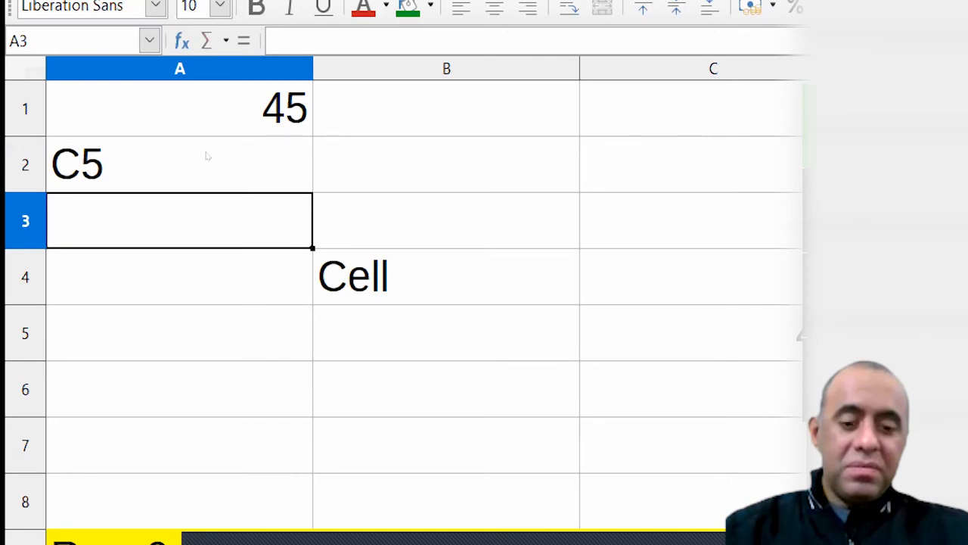
{"action": "left_click", "coordinate": [206, 156]}
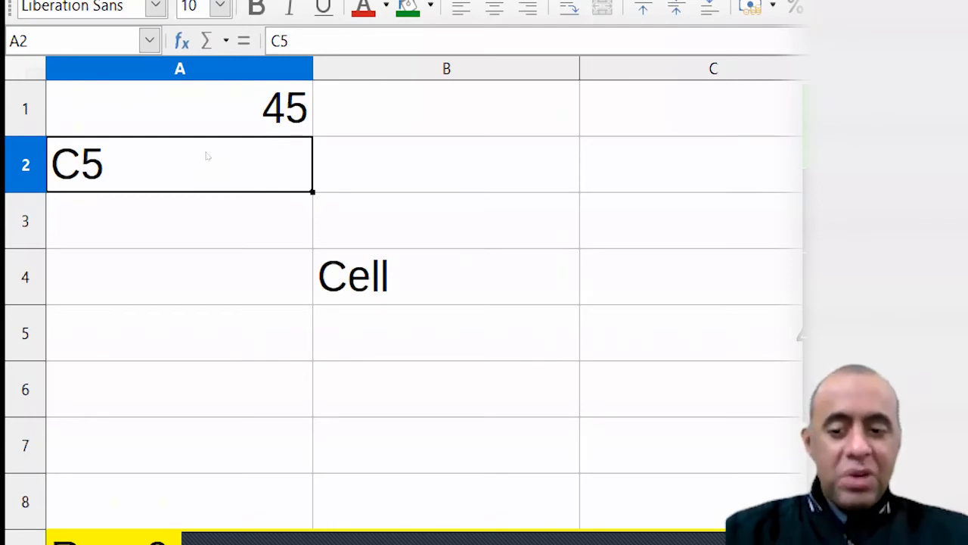
{"action": "double_click", "coordinate": [207, 156]}
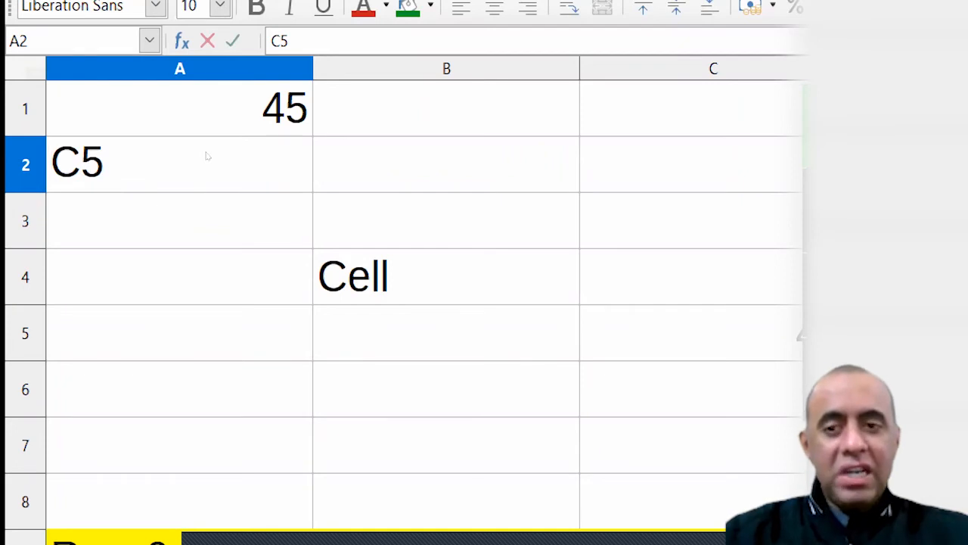
{"action": "key", "text": "Home"}
{"action": "type", "text": "="}
{"action": "key", "text": "Return"}
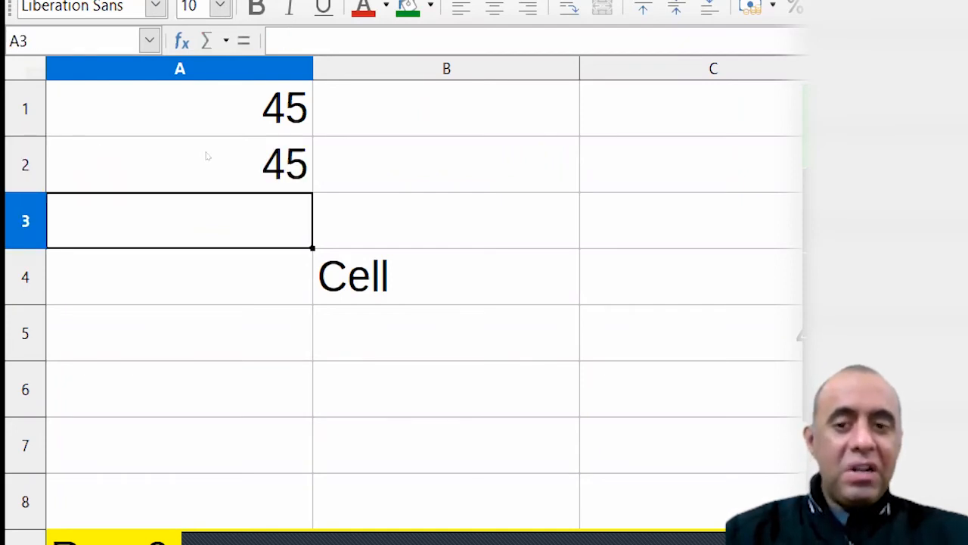
Check C5 and confirm A2's =C5 formula is unchanged
{"action": "key", "text": "Right"}
{"action": "key", "text": "Right"}
{"action": "key", "text": "Down"}
{"action": "key", "text": "Down"}
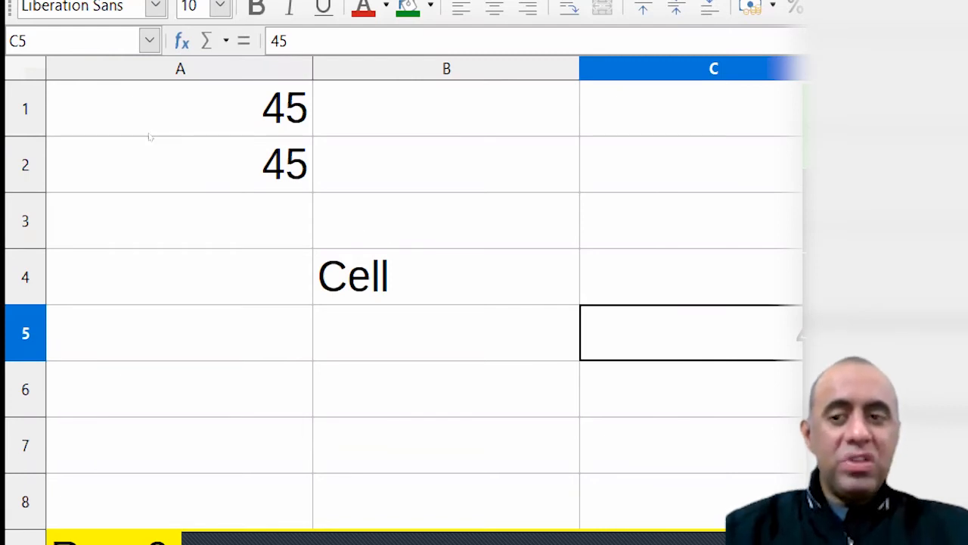
{"action": "left_click", "coordinate": [115, 156]}
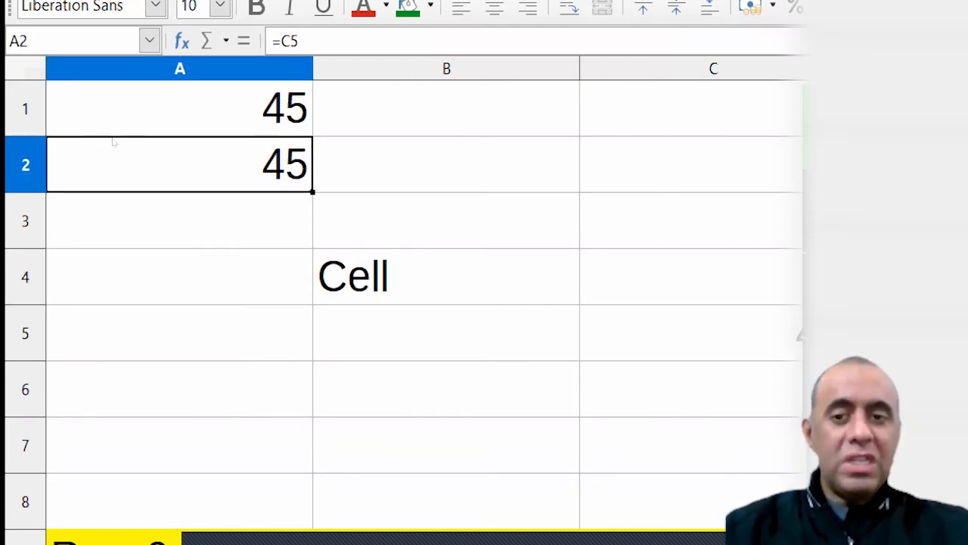
{"action": "double_click", "coordinate": [120, 147]}
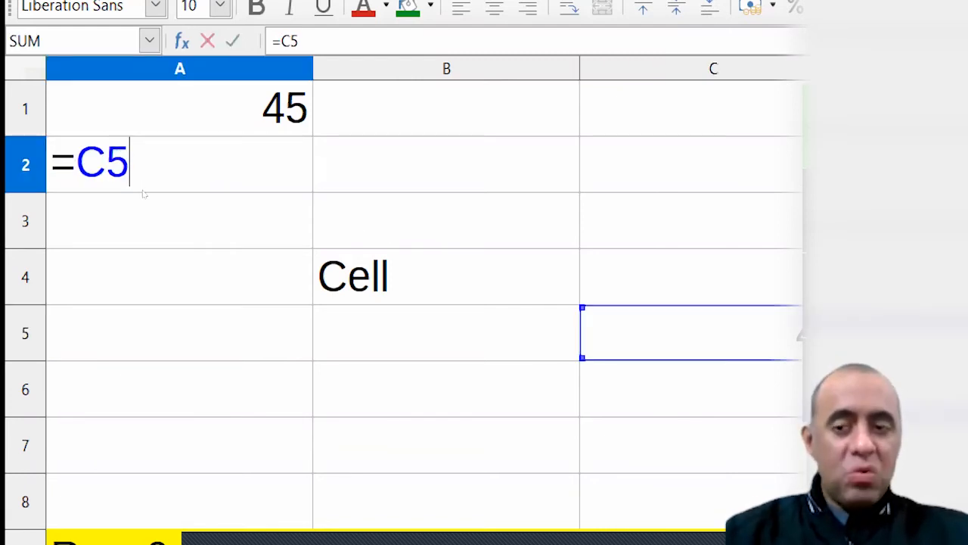
{"action": "key", "text": "Return"}
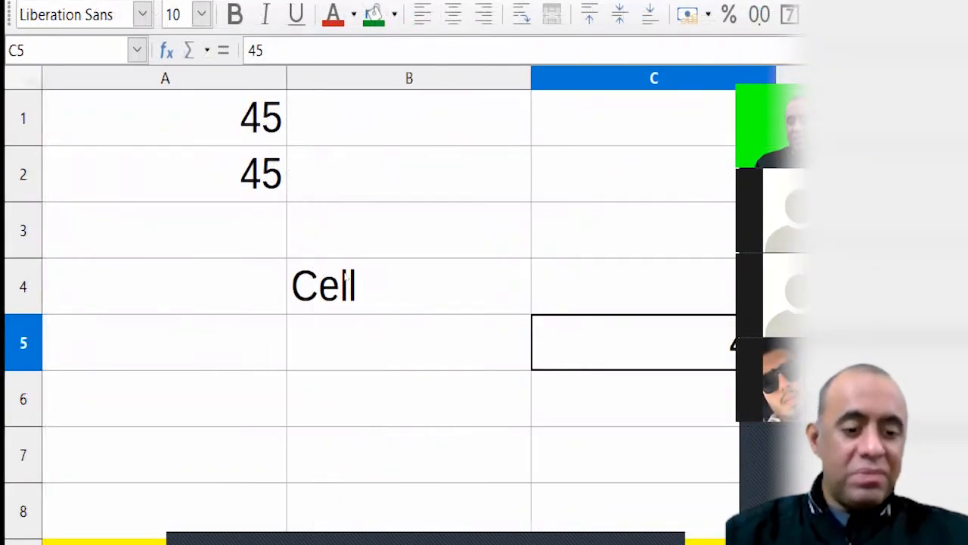
Change C5 to 23, then 1485, checking that A1:A2 update to match
{"action": "type", "text": "23"}
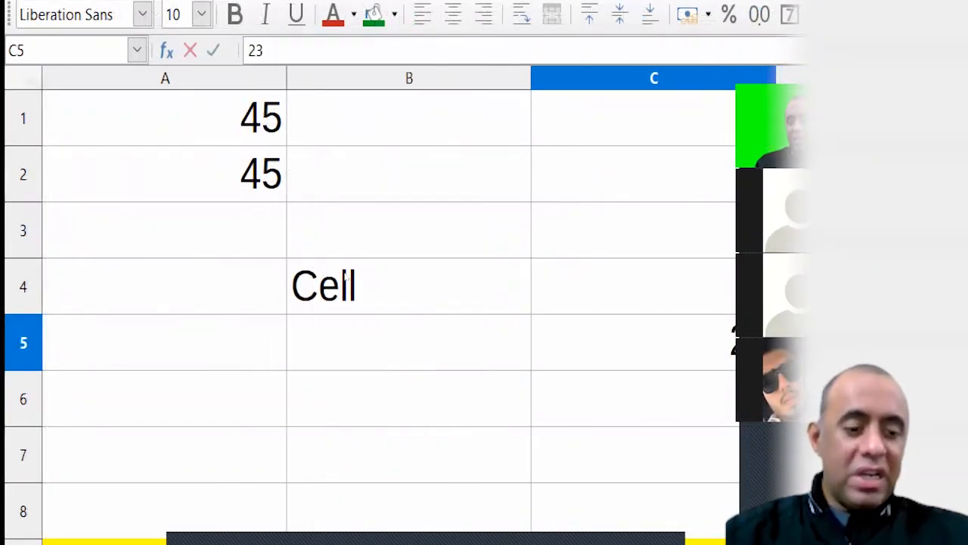
{"action": "key", "text": "Return"}
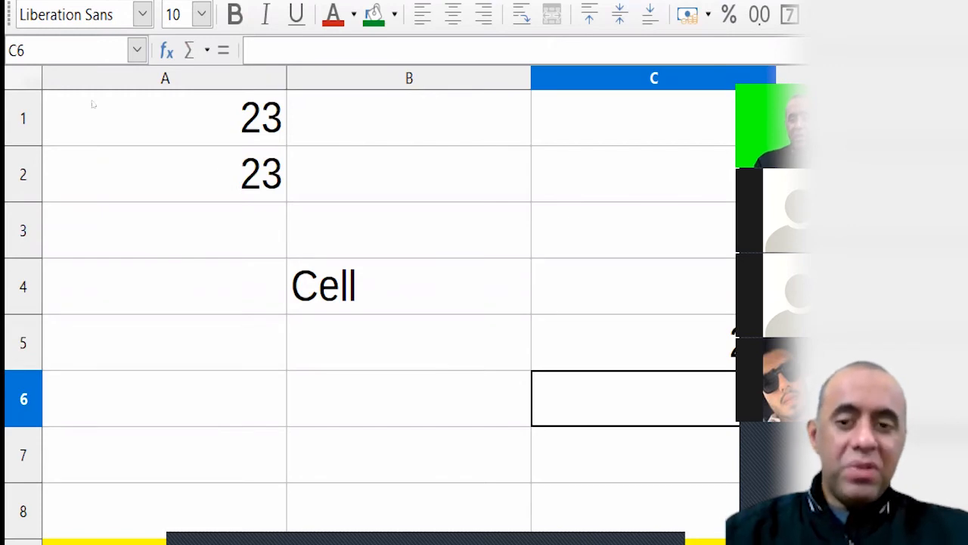
{"action": "left_click_drag", "start_coordinate": [108, 123], "coordinate": [113, 146]}
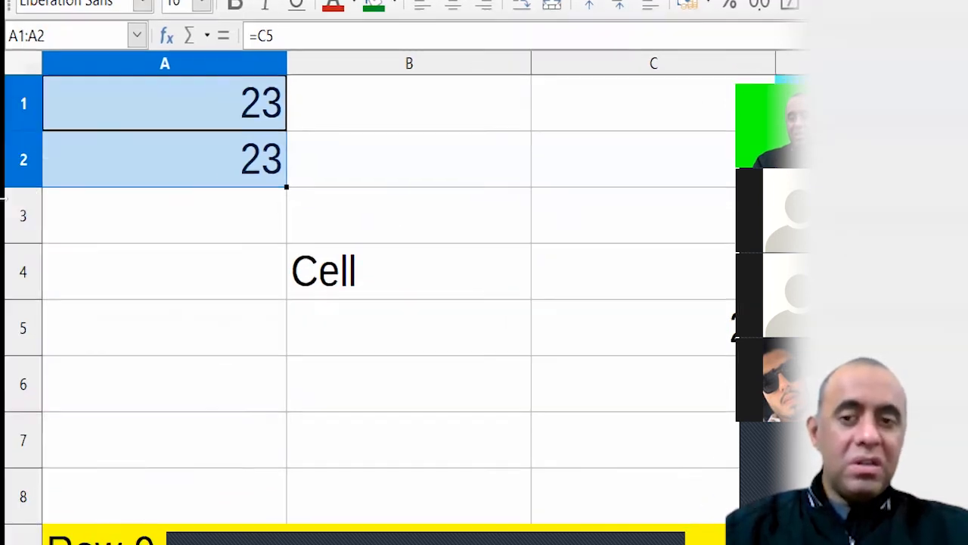
{"action": "left_click", "coordinate": [634, 328]}
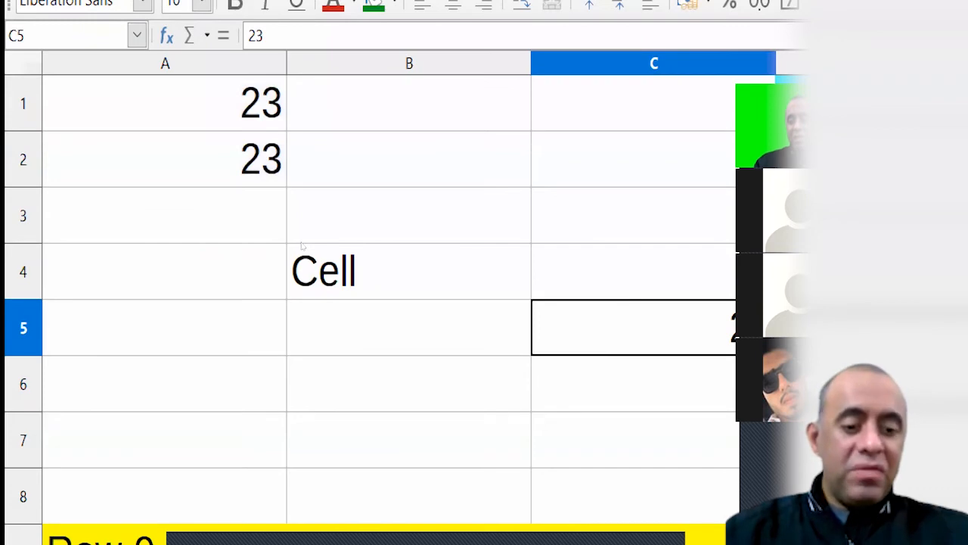
{"action": "type", "text": "1485"}
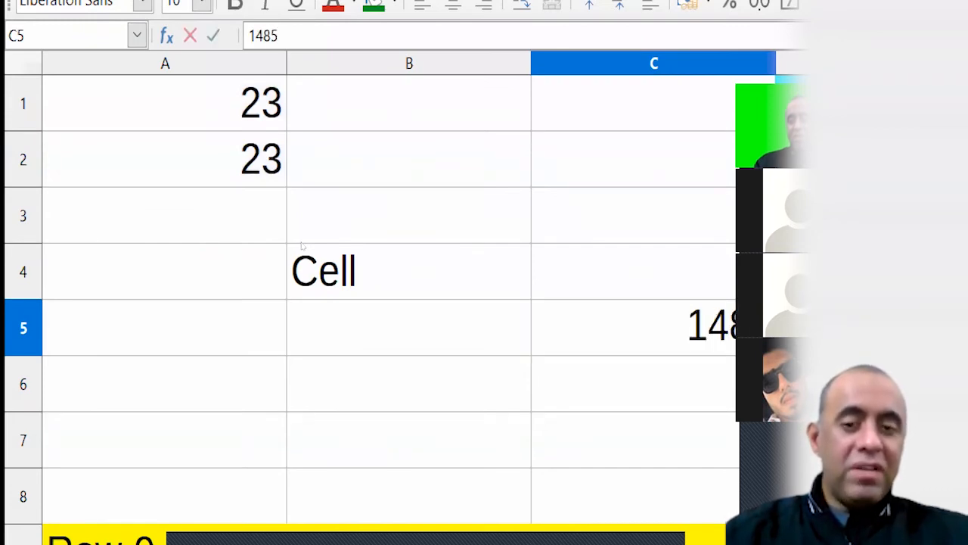
{"action": "key", "text": "Return"}
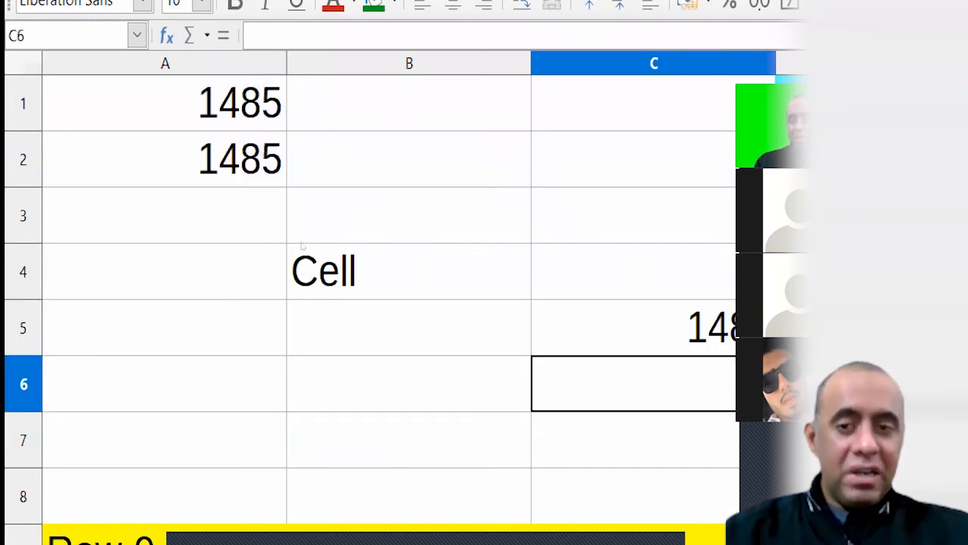
{"action": "key", "text": "Up"}
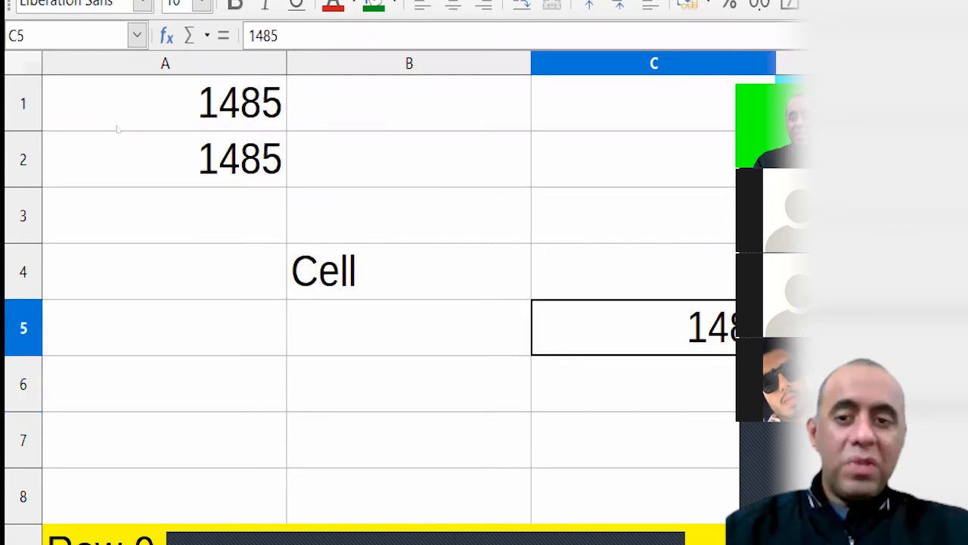
{"action": "left_click_drag", "start_coordinate": [117, 128], "coordinate": [117, 142]}
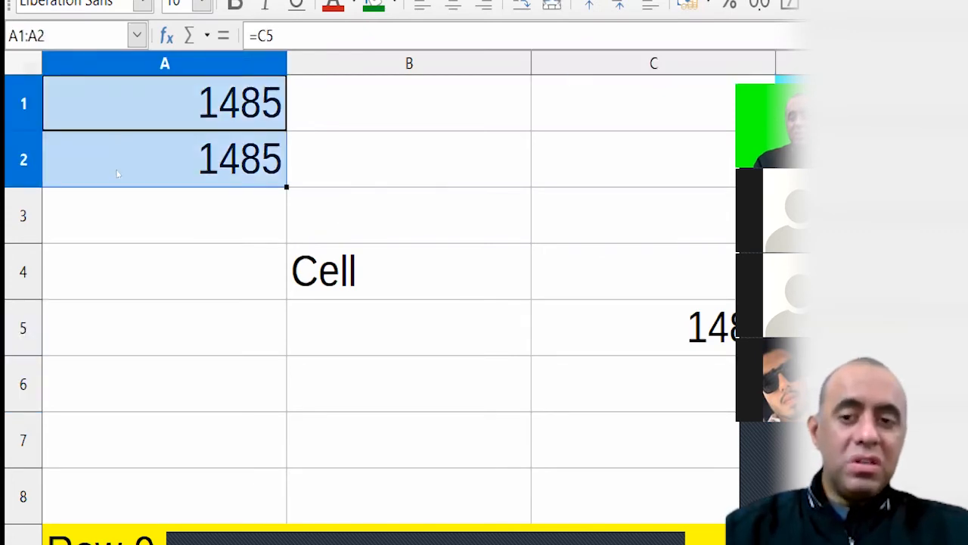
Edit A1's formula from =C5 to =C4
{"action": "double_click", "coordinate": [100, 122]}
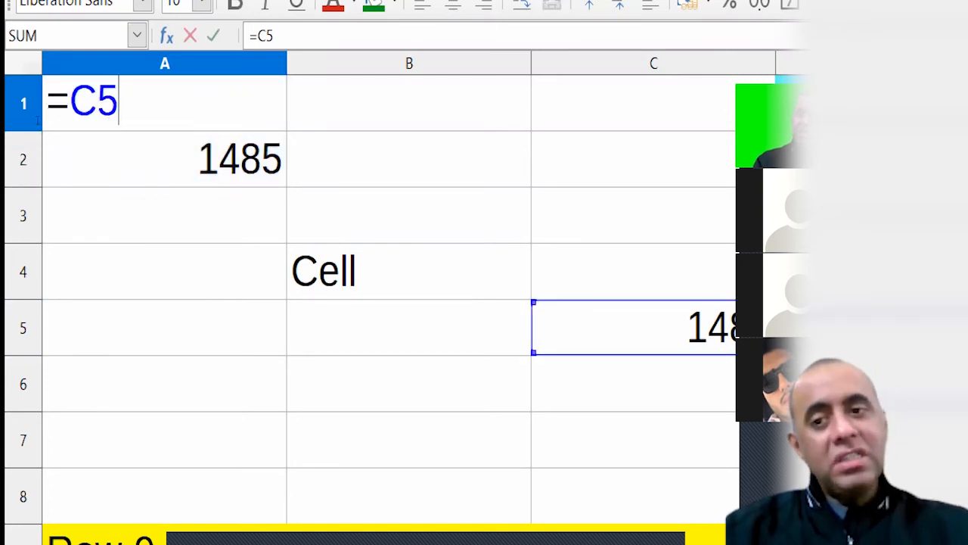
{"action": "key", "text": "Left"}
{"action": "key", "text": "Left"}
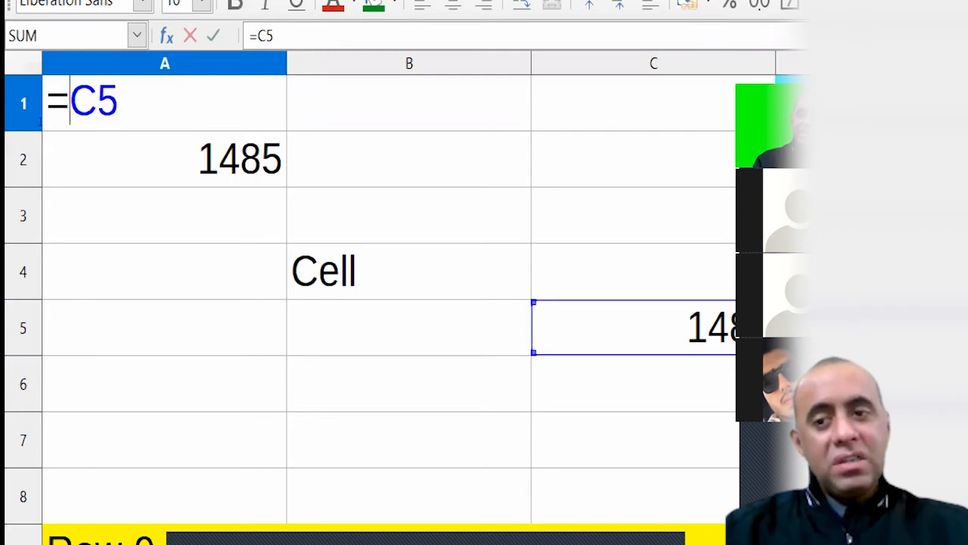
{"action": "key", "text": "shift+Right"}
{"action": "key", "text": "Right"}
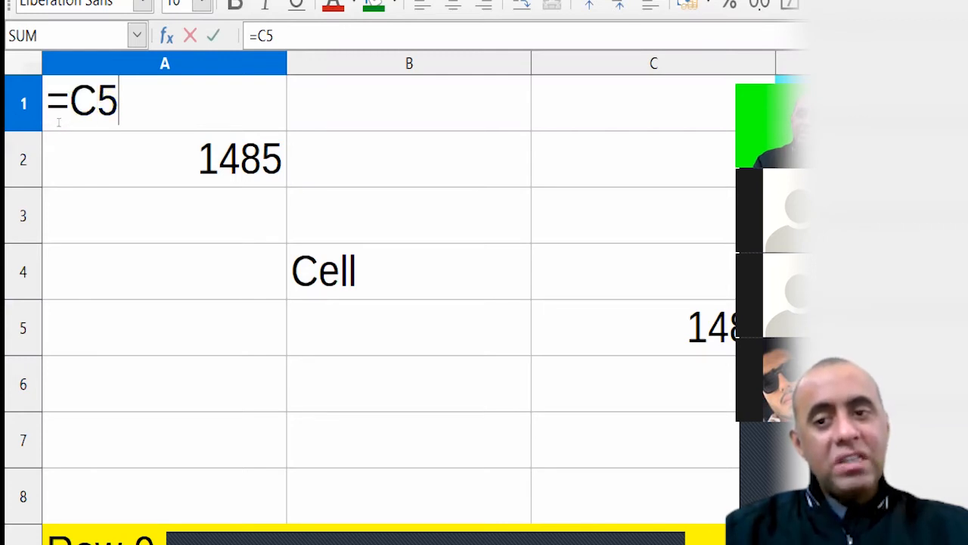
{"action": "key", "text": "shift+Left"}
{"action": "key", "text": "shift+Left"}
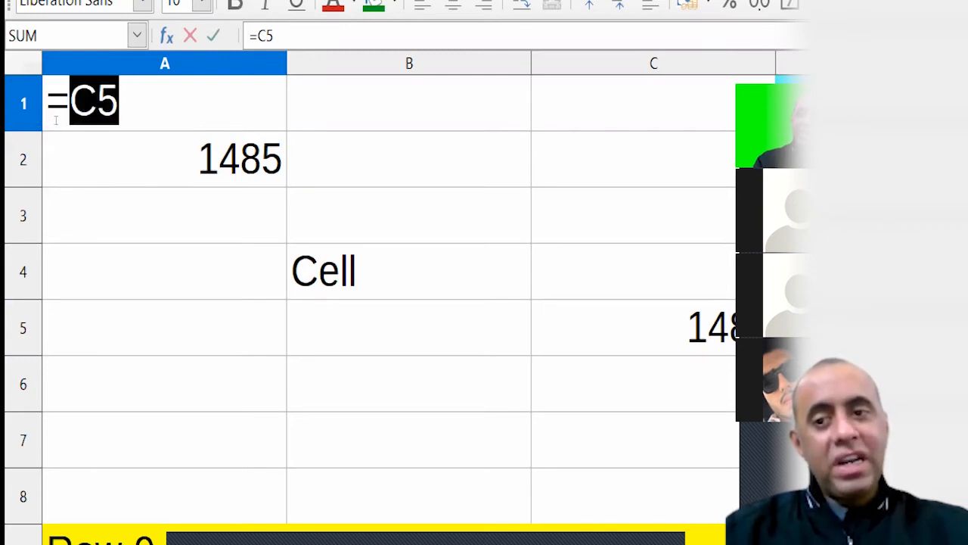
{"action": "key", "text": "Right"}
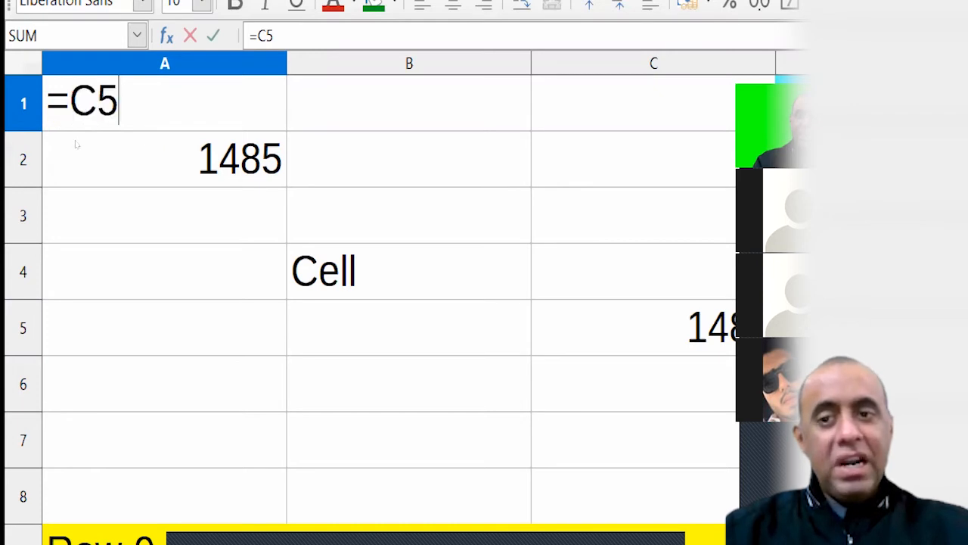
{"action": "key", "text": "BackSpace"}
{"action": "type", "text": "4"}
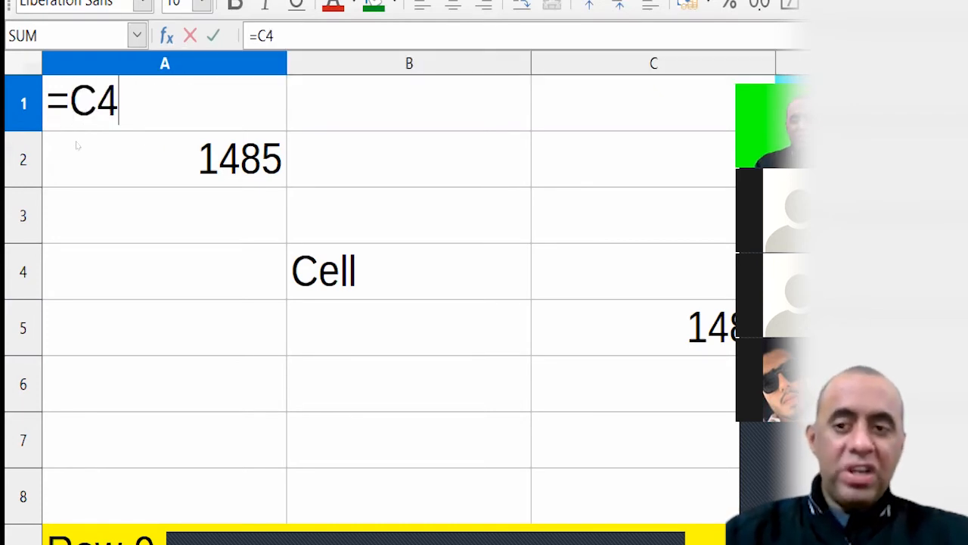
{"action": "key", "text": "Return"}
Enter 20471 in C4 and check that A1 now displays it
{"action": "key", "text": "Down"}
{"action": "key", "text": "Down"}
{"action": "key", "text": "Right"}
{"action": "key", "text": "Right"}
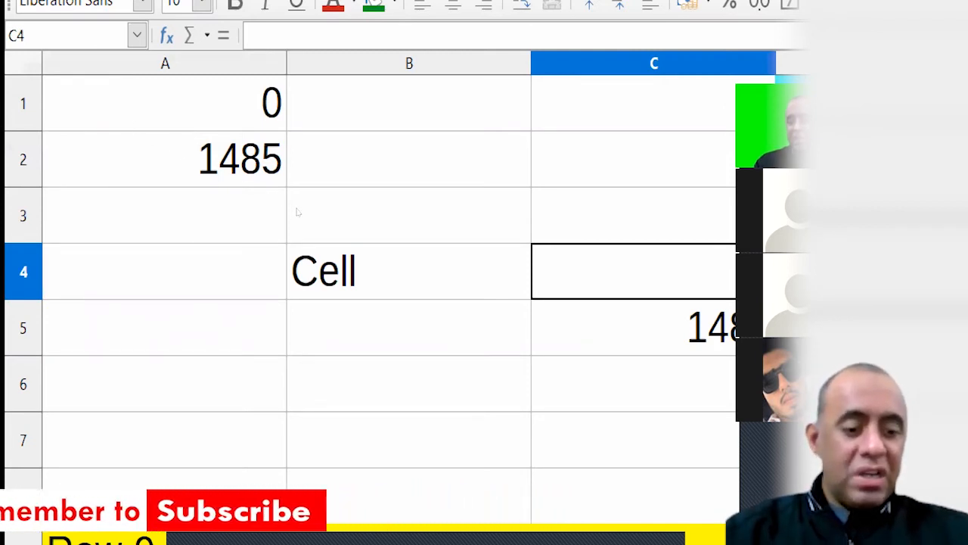
{"action": "type", "text": "20471"}
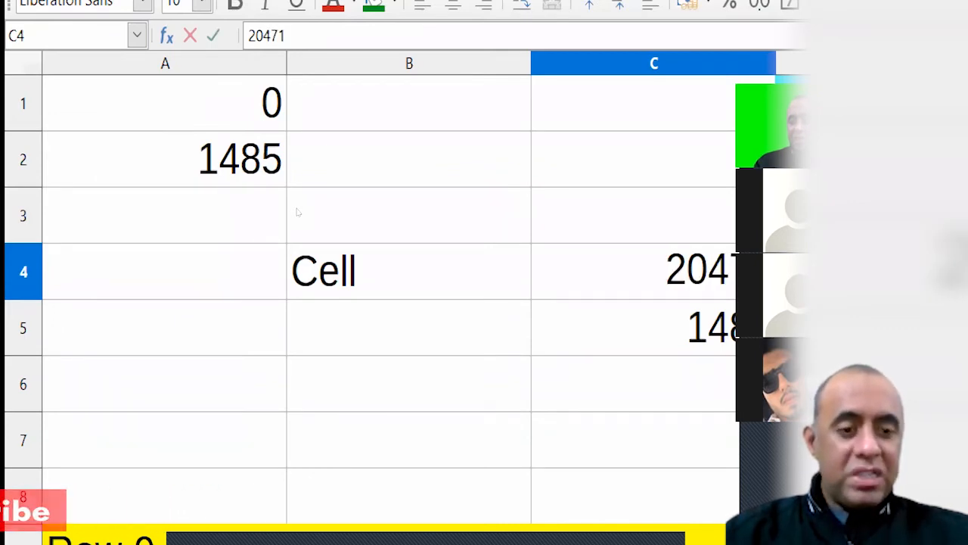
{"action": "key", "text": "Return"}
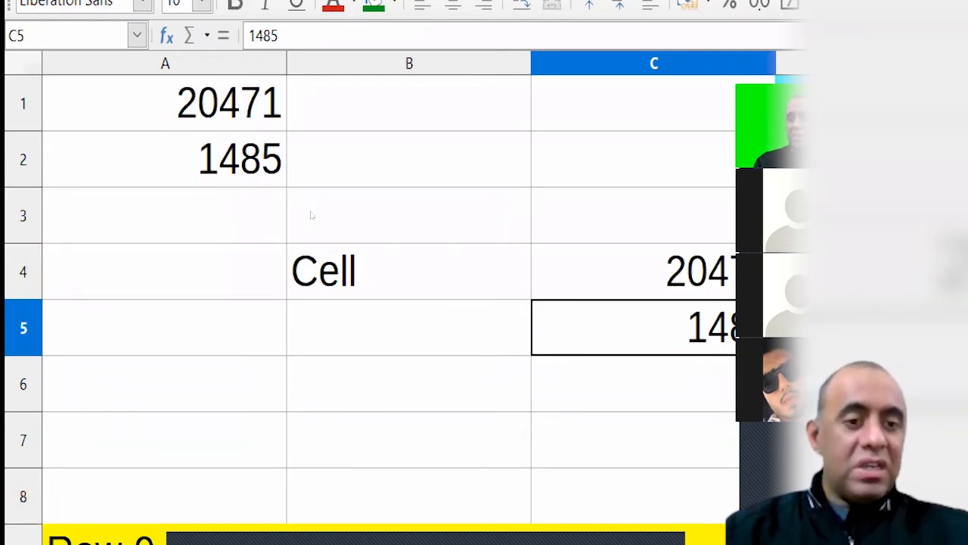
{"action": "key", "text": "Up"}
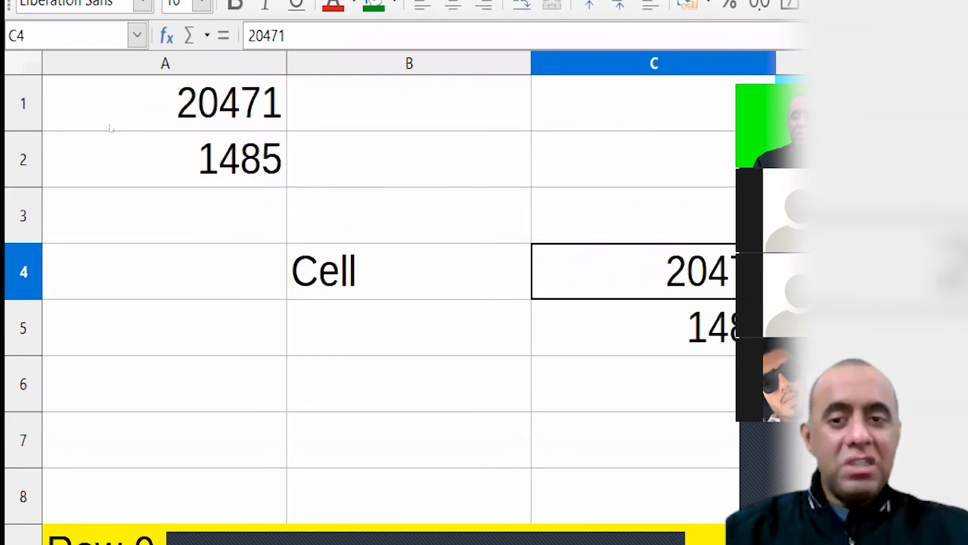
{"action": "left_click", "coordinate": [111, 126]}
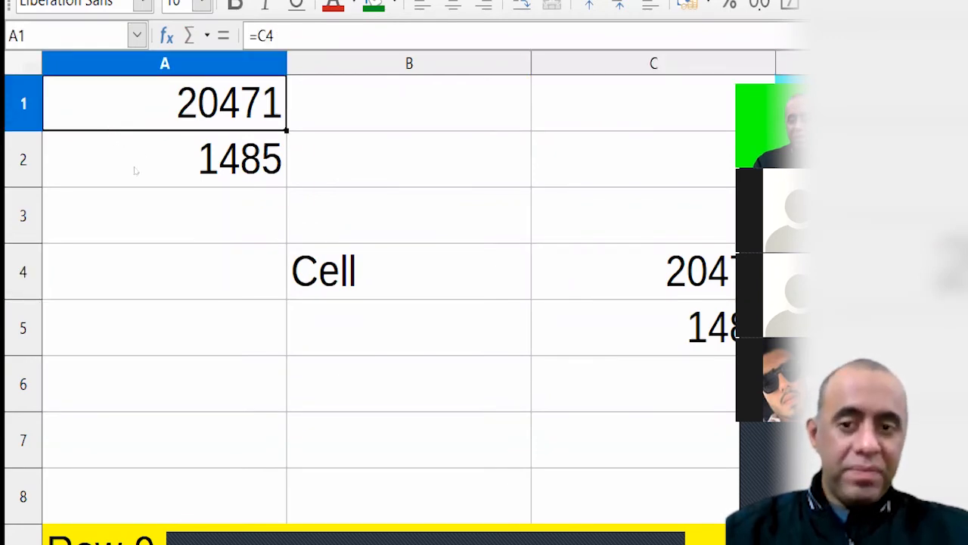
{"action": "key", "text": "Down"}
{"action": "key", "text": "Down"}
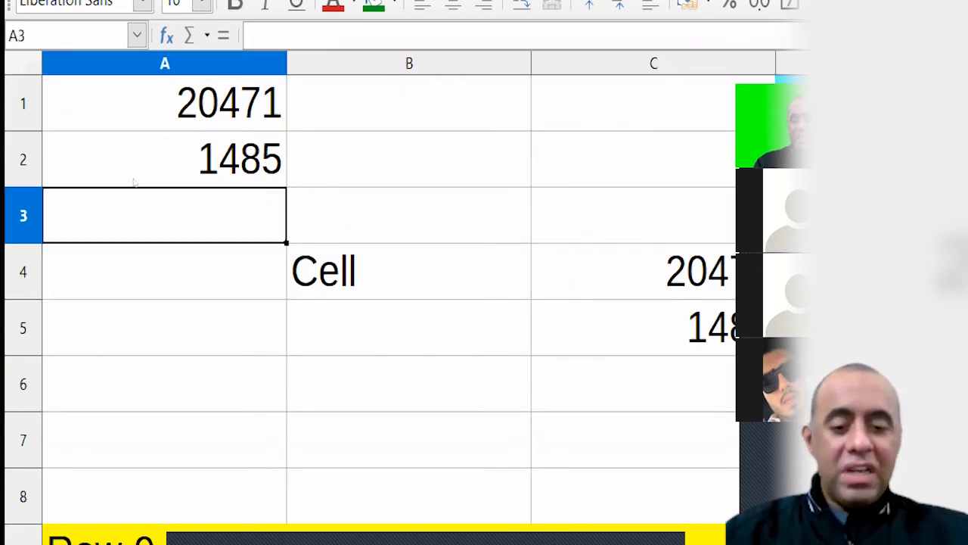
Link A3 to C6 with =C6 and type a sample name into C6
{"action": "type", "text": "="}
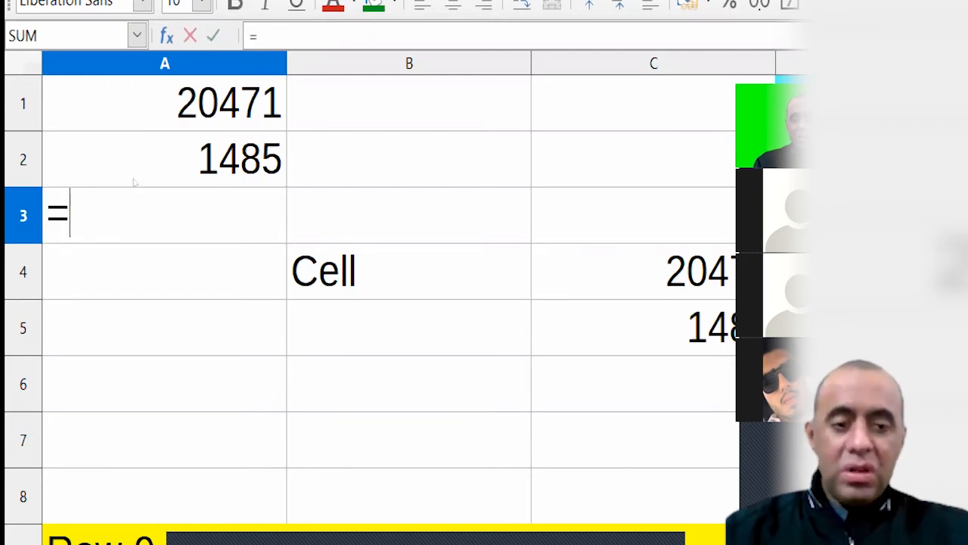
{"action": "type", "text": "C6"}
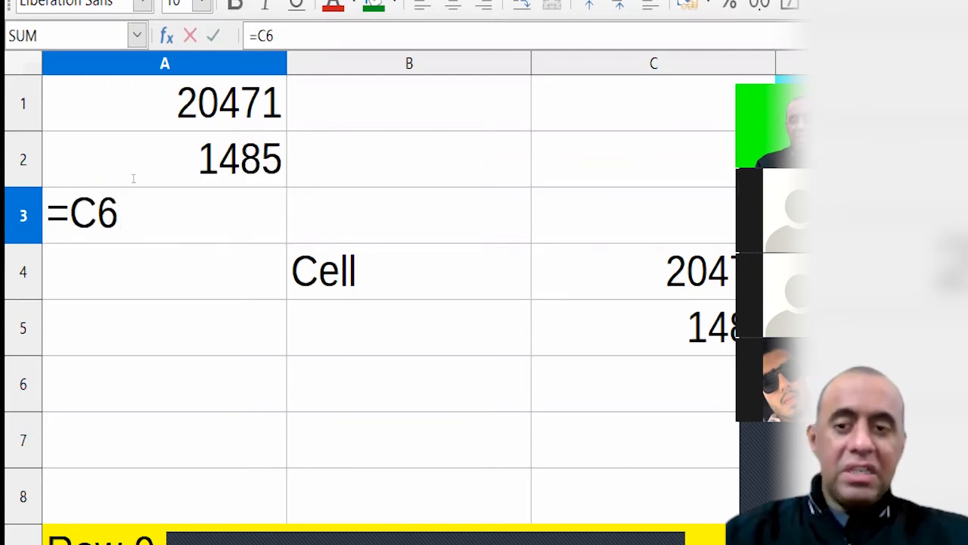
{"action": "key", "text": "Return"}
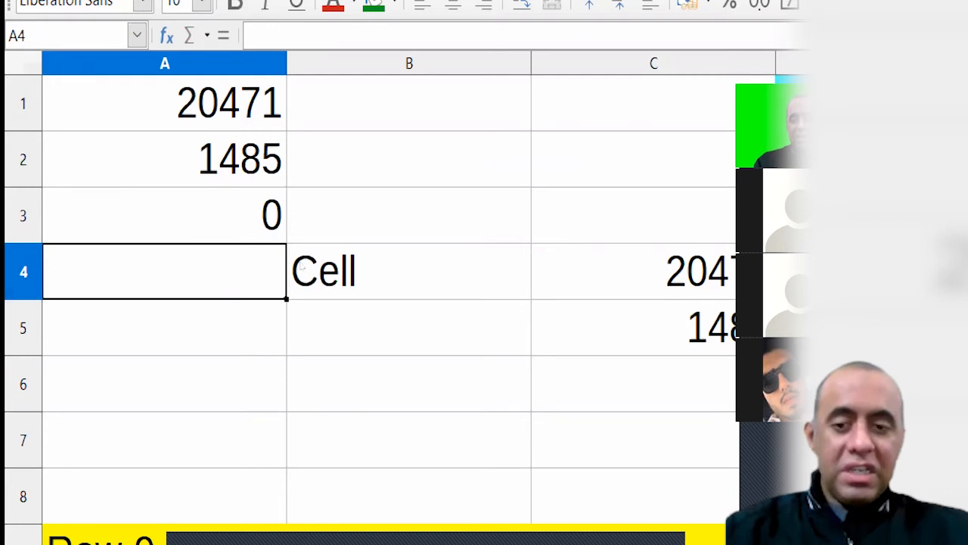
{"action": "key", "text": "Right"}
{"action": "key", "text": "Right"}
{"action": "key", "text": "Down"}
{"action": "key", "text": "Down"}
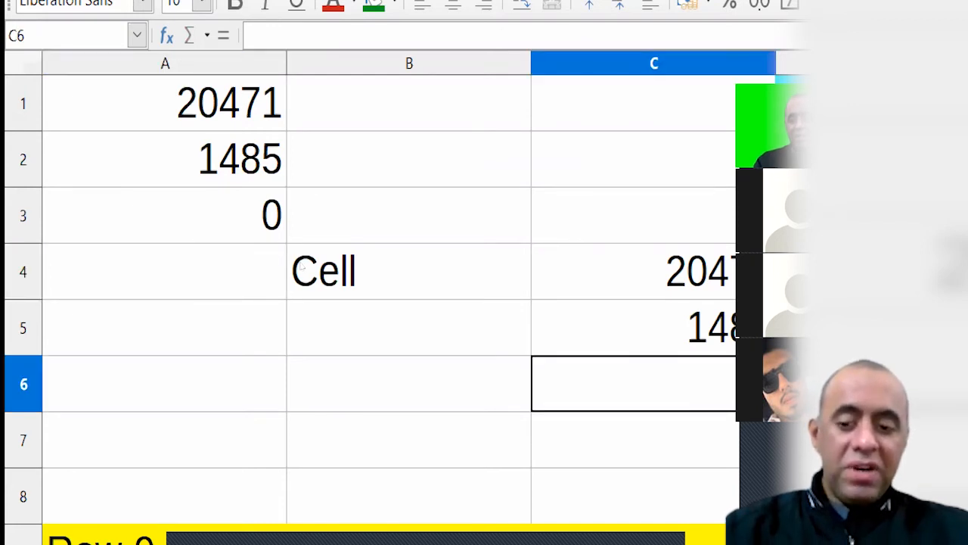
{"action": "type", "text": "Salmam"}
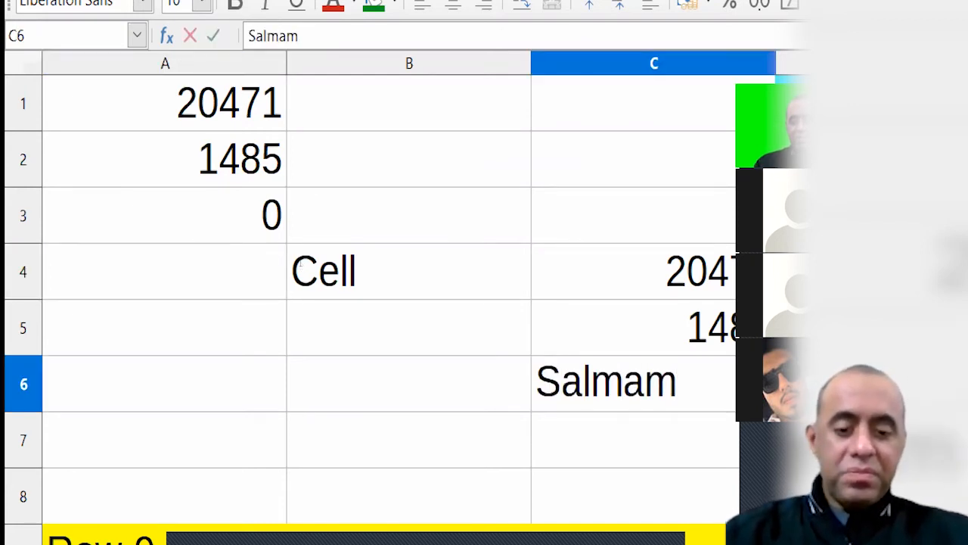
{"action": "key", "text": "BackSpace"}
{"action": "type", "text": "n"}
{"action": "key", "text": "Return"}
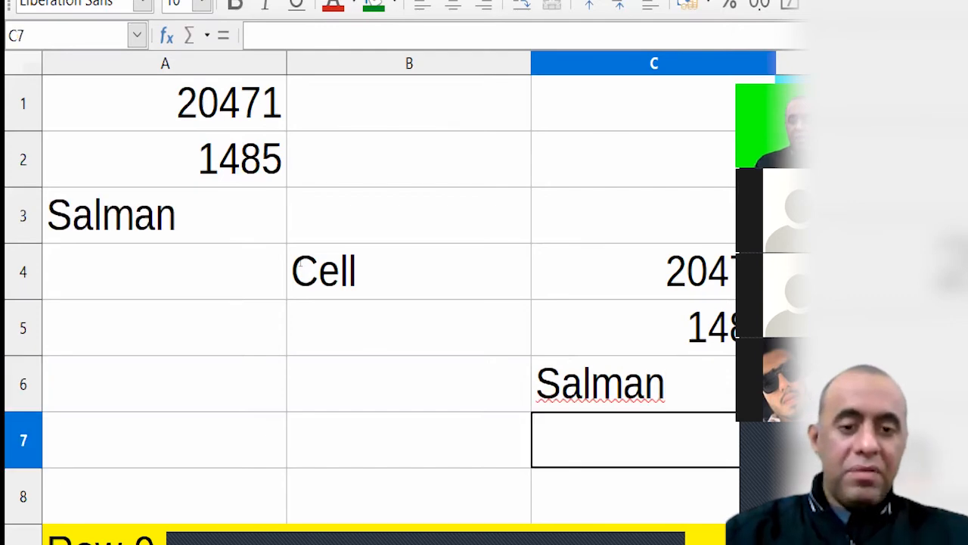
{"action": "key", "text": "Up"}
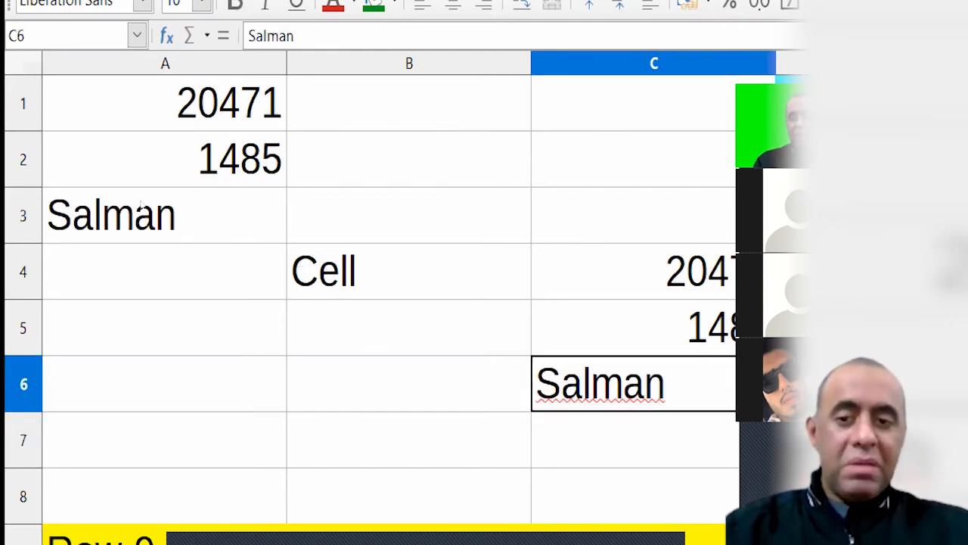
{"action": "key", "text": "ctrl+]"}
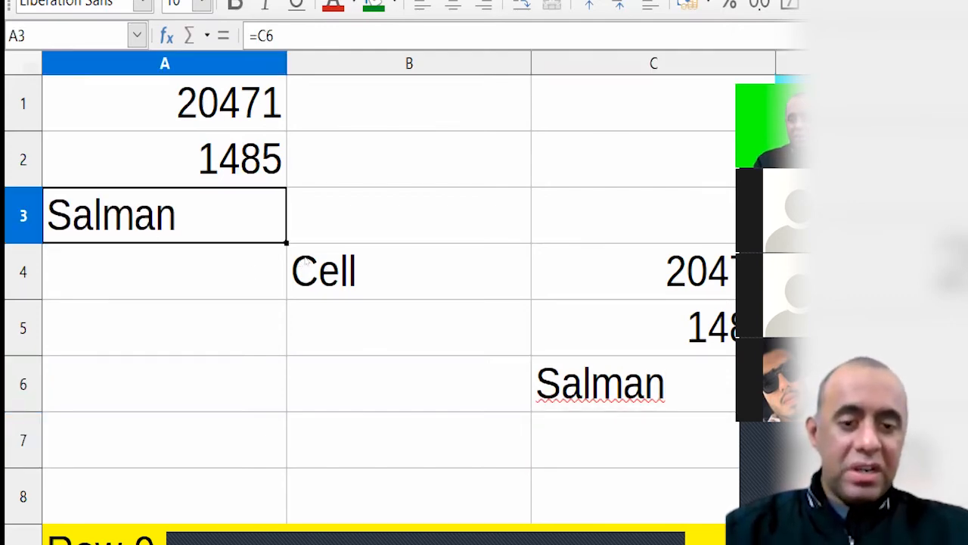
{"action": "key", "text": "ctrl+["}
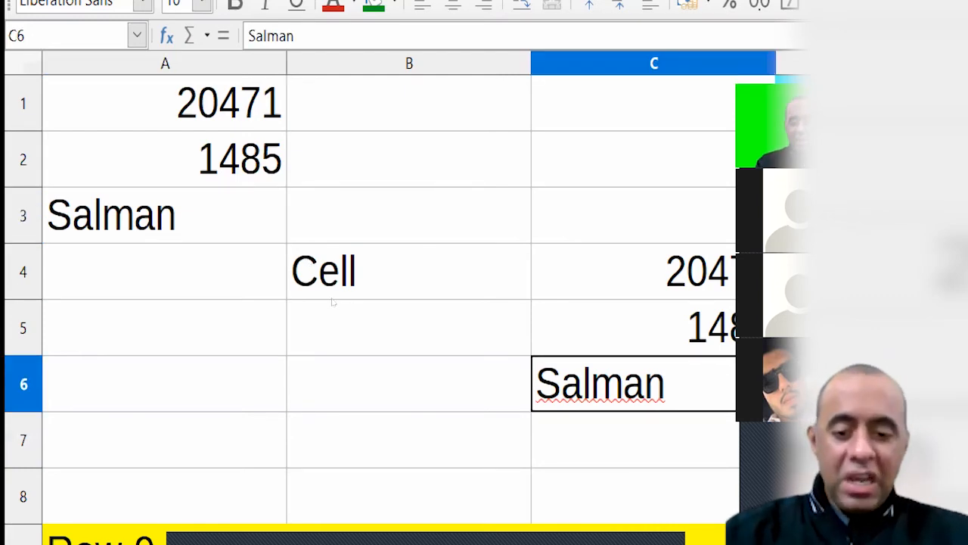
Replace C6 with another name, then ABC, and inspect A3's reference
{"action": "type", "text": "Muhammad"}
{"action": "key", "text": "Return"}
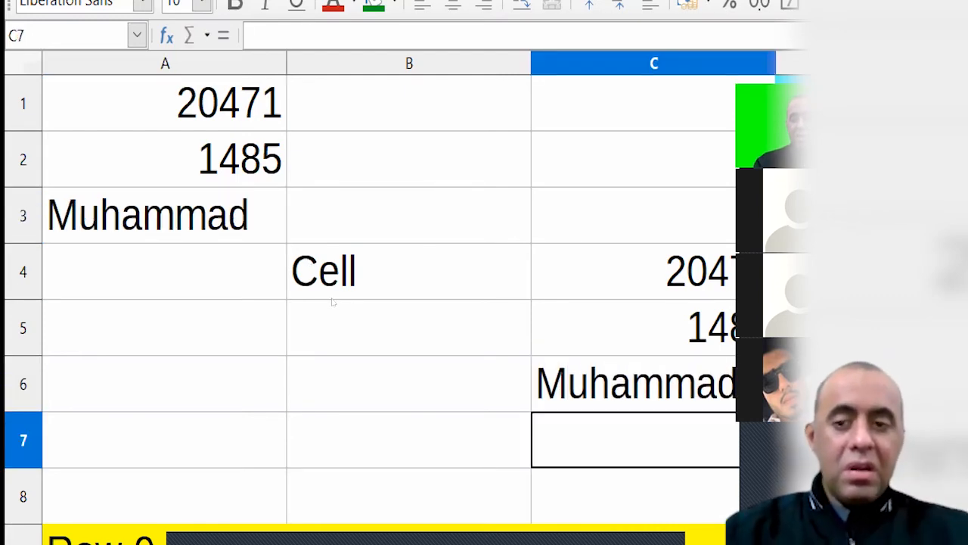
{"action": "left_click", "coordinate": [106, 189]}
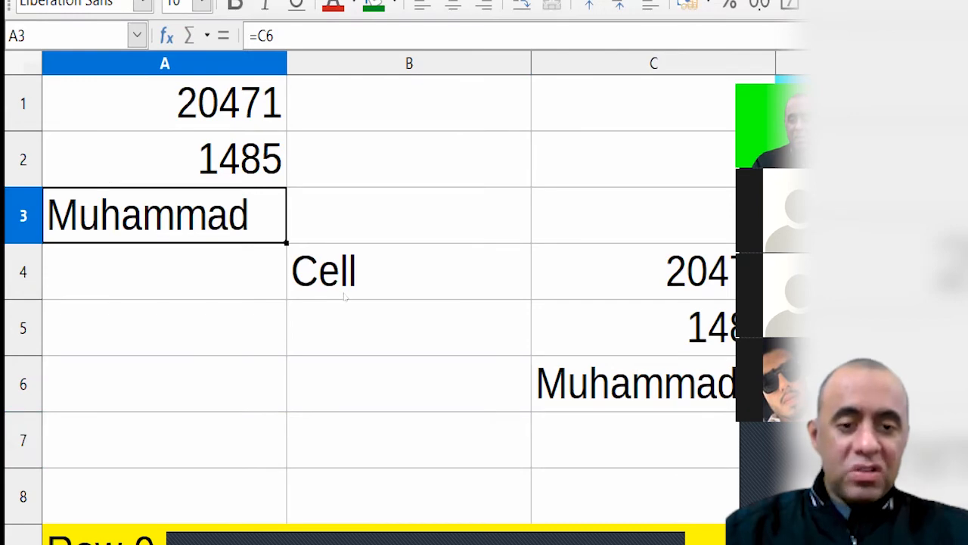
{"action": "key", "text": "ctrl+["}
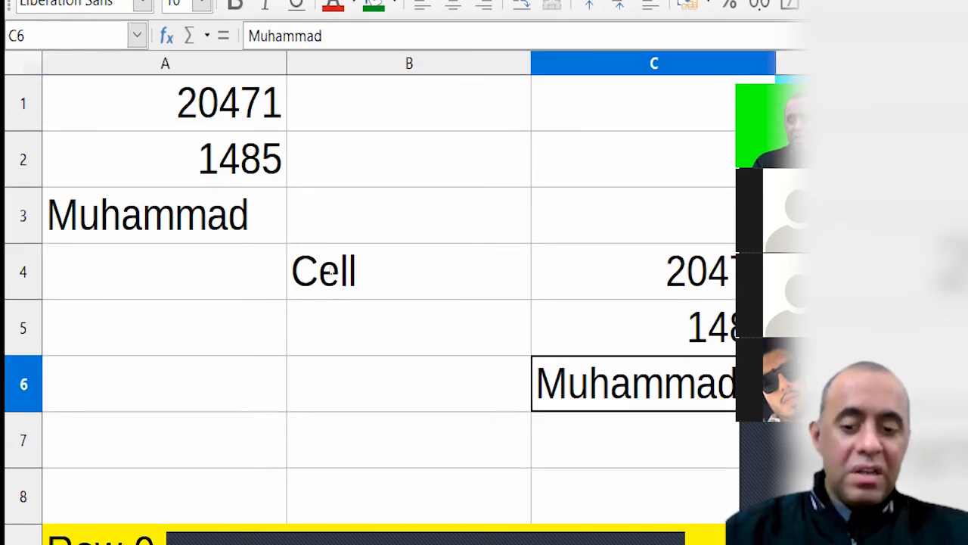
{"action": "type", "text": "ABC"}
{"action": "key", "text": "Return"}
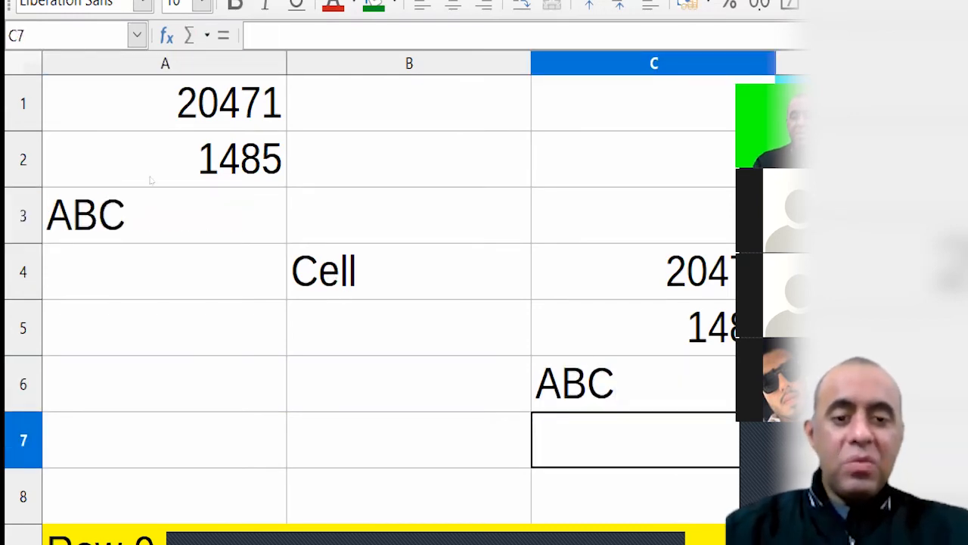
{"action": "left_click", "coordinate": [91, 181]}
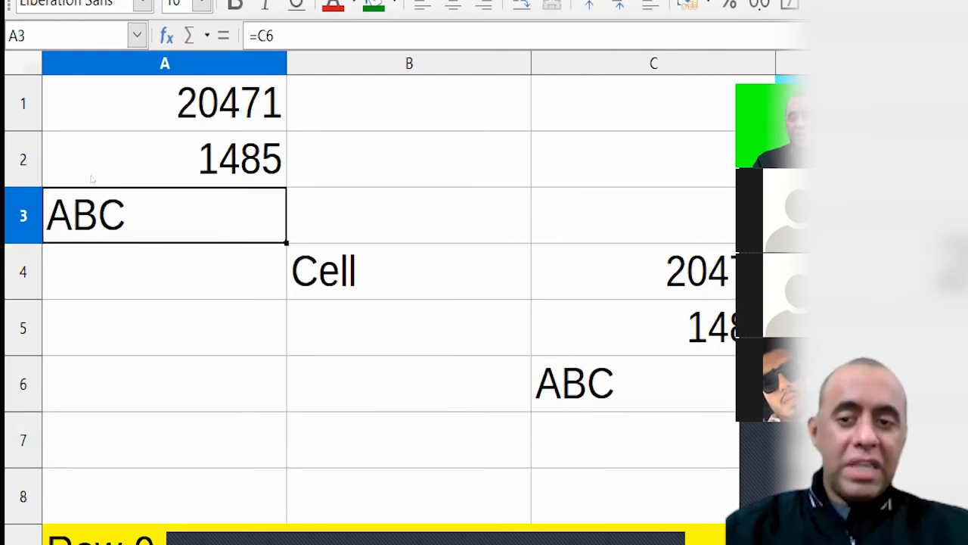
{"action": "key", "text": "F2"}
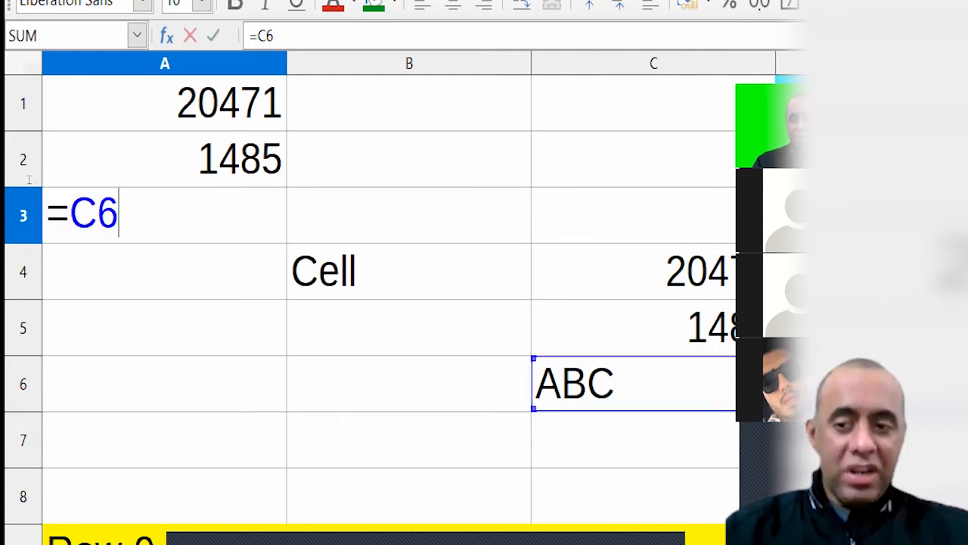
{"action": "left_click_drag", "start_coordinate": [25, 178], "coordinate": [58, 176]}
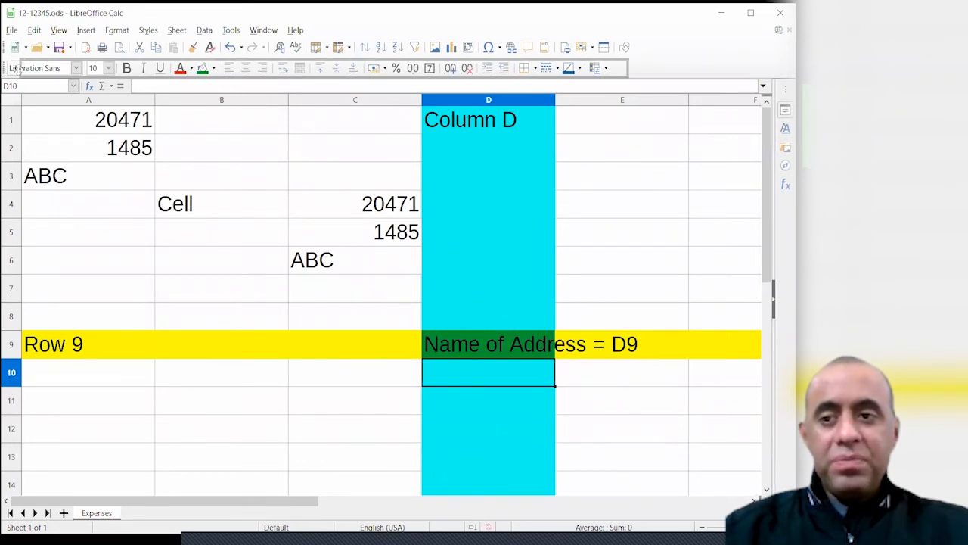
Dock the Formatting toolbar back in place and bring up the Format menu
{"action": "left_click_drag", "start_coordinate": [22, 70], "coordinate": [5, 68]}
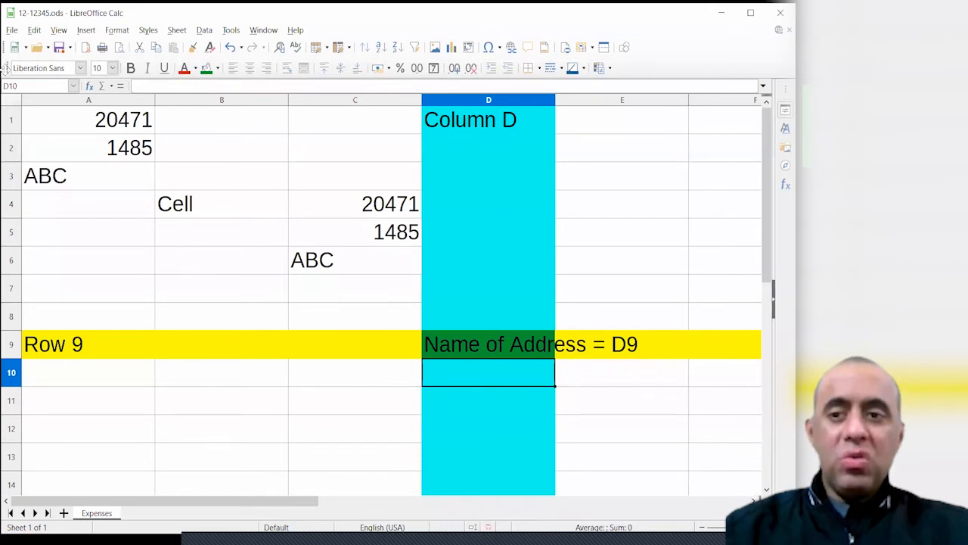
{"action": "left_click", "coordinate": [117, 30]}
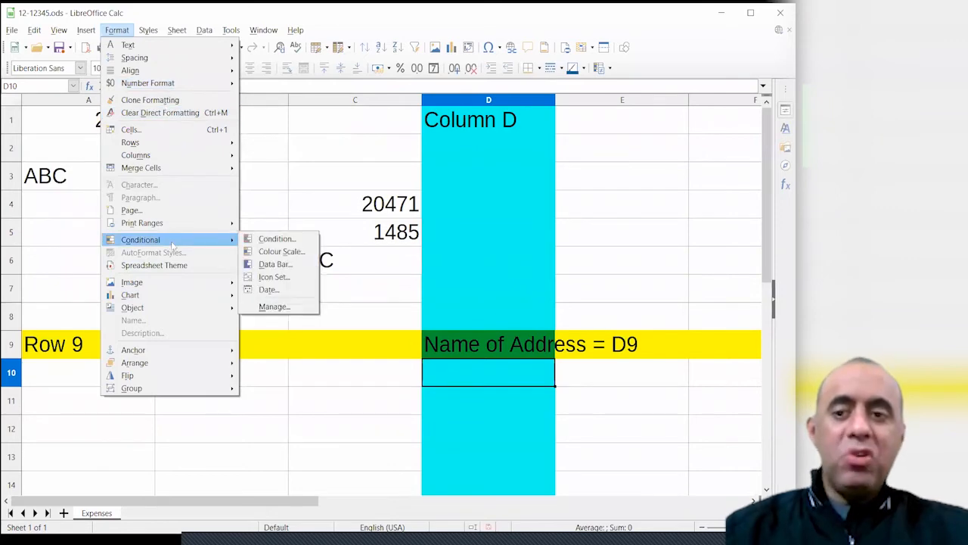
{"action": "mouse_move", "coordinate": [145, 48]}
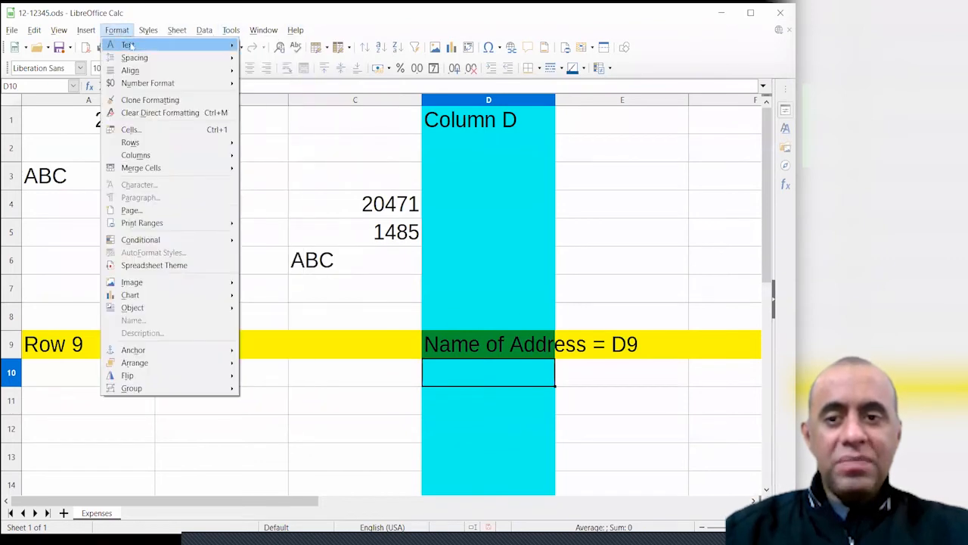
{"action": "mouse_move", "coordinate": [129, 46]}
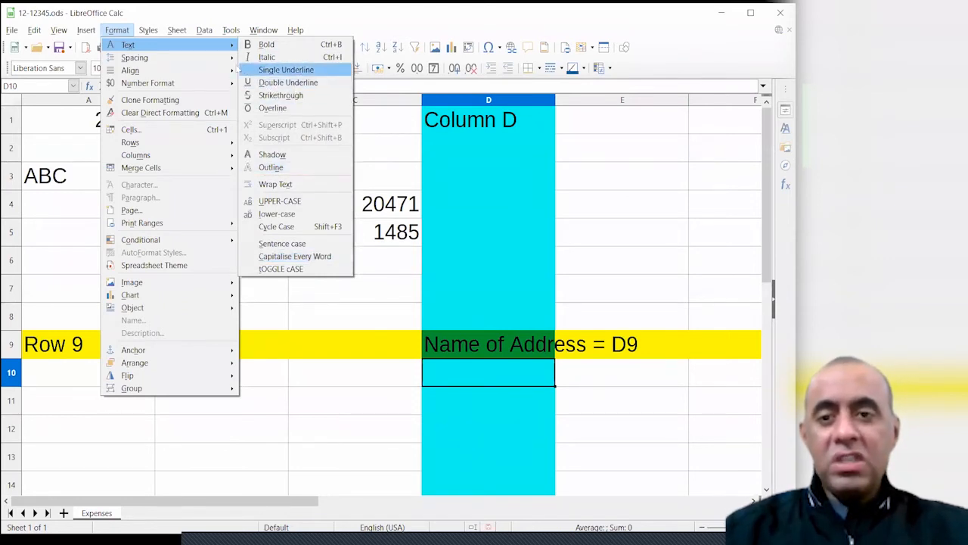
{"action": "mouse_move", "coordinate": [221, 61]}
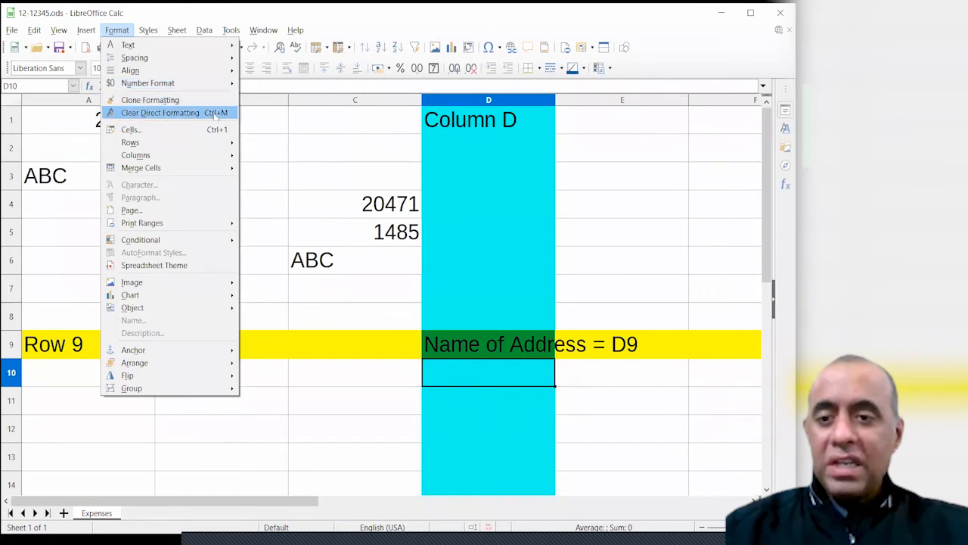
{"action": "mouse_move", "coordinate": [206, 146]}
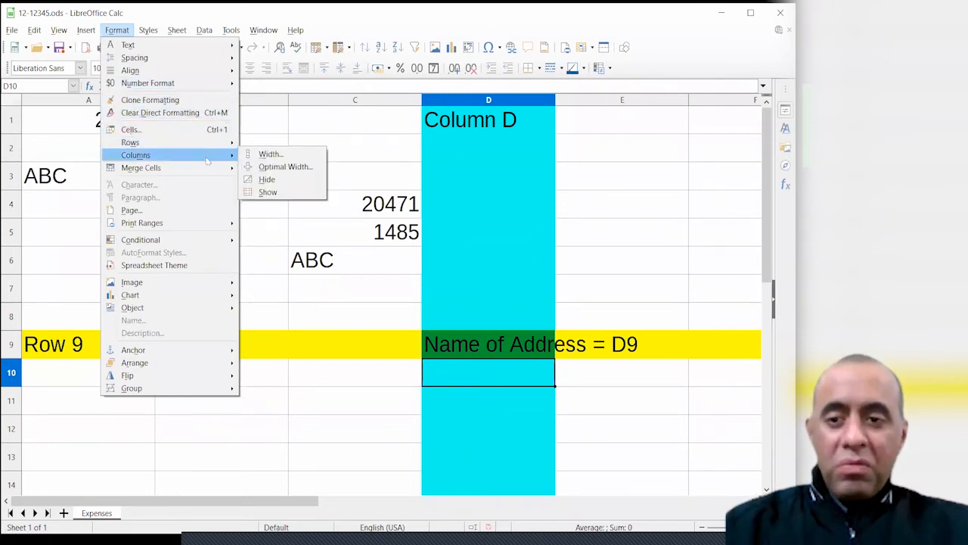
{"action": "mouse_move", "coordinate": [206, 171]}
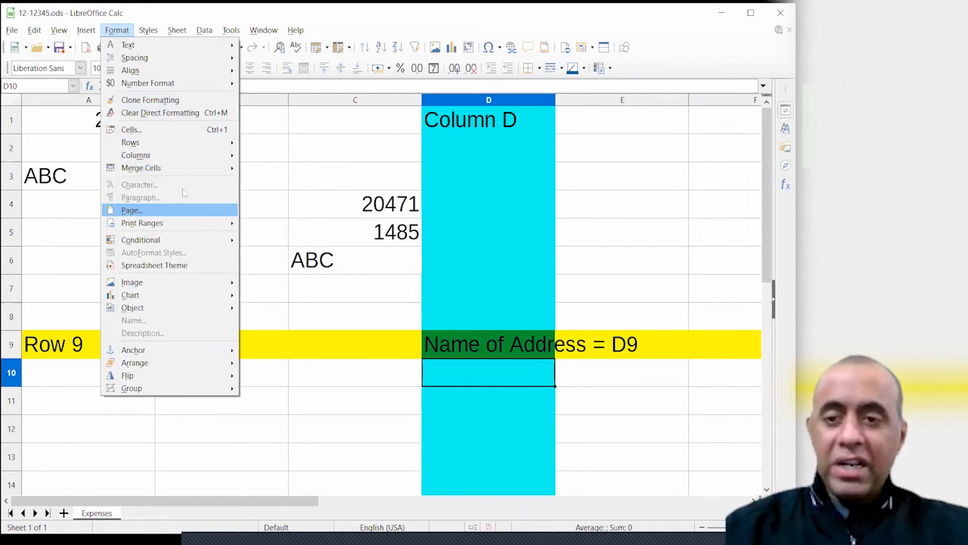
{"action": "mouse_move", "coordinate": [172, 155]}
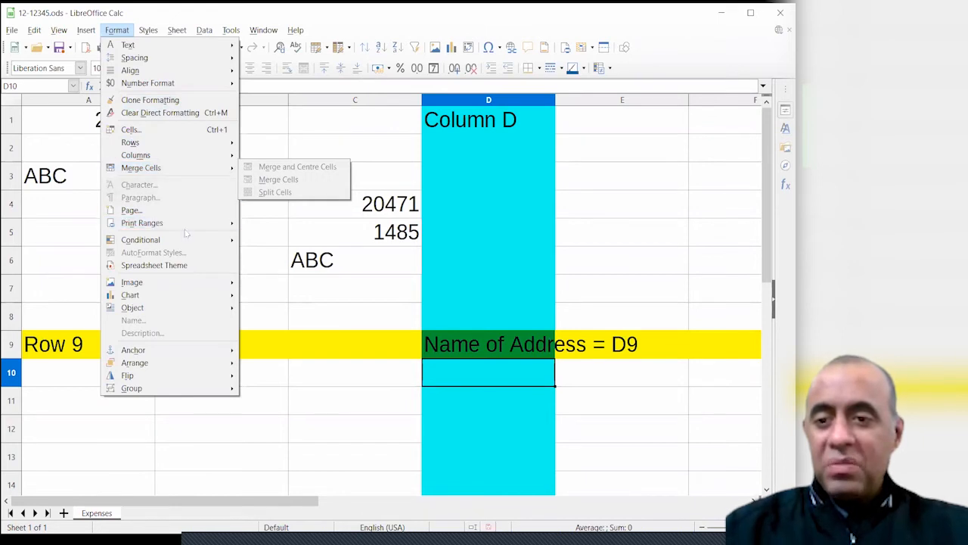
{"action": "mouse_move", "coordinate": [185, 227]}
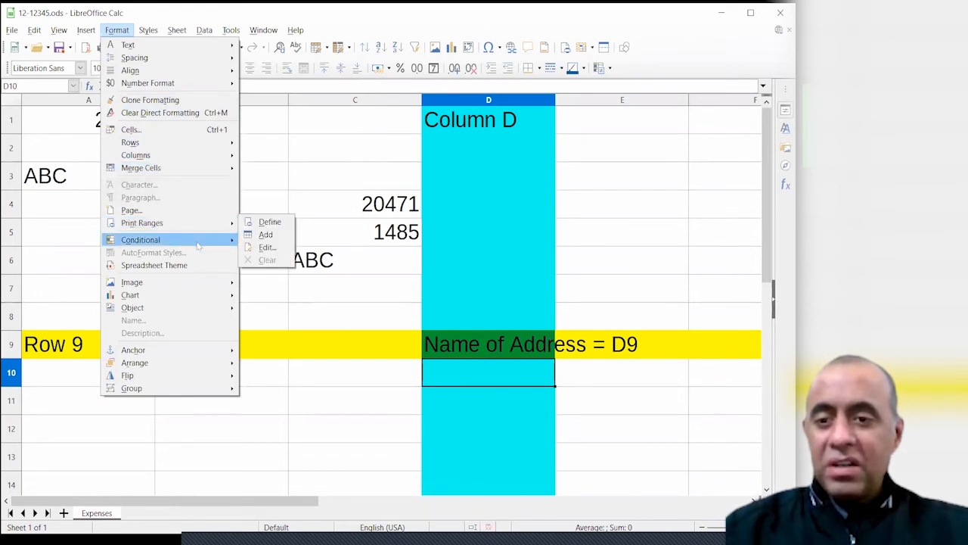
{"action": "mouse_move", "coordinate": [198, 245]}
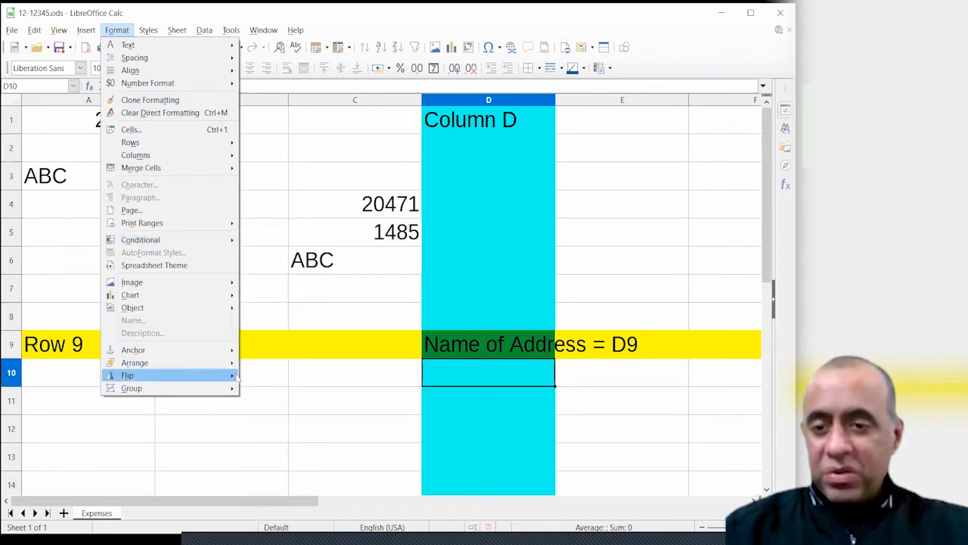
{"action": "left_click", "coordinate": [381, 291]}
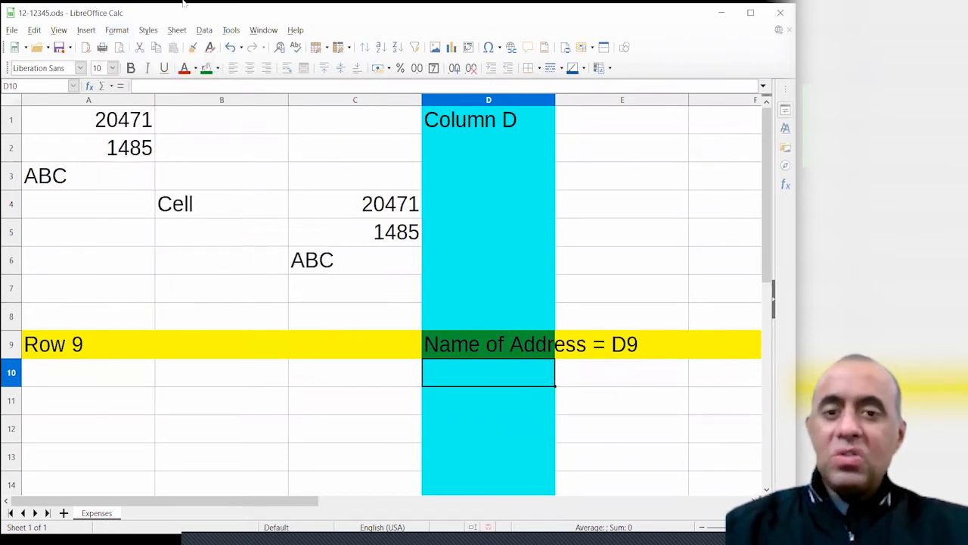
Select D9 and drag row 9's lower boundary to a height of 0.38 inches
{"action": "left_click", "coordinate": [534, 295]}
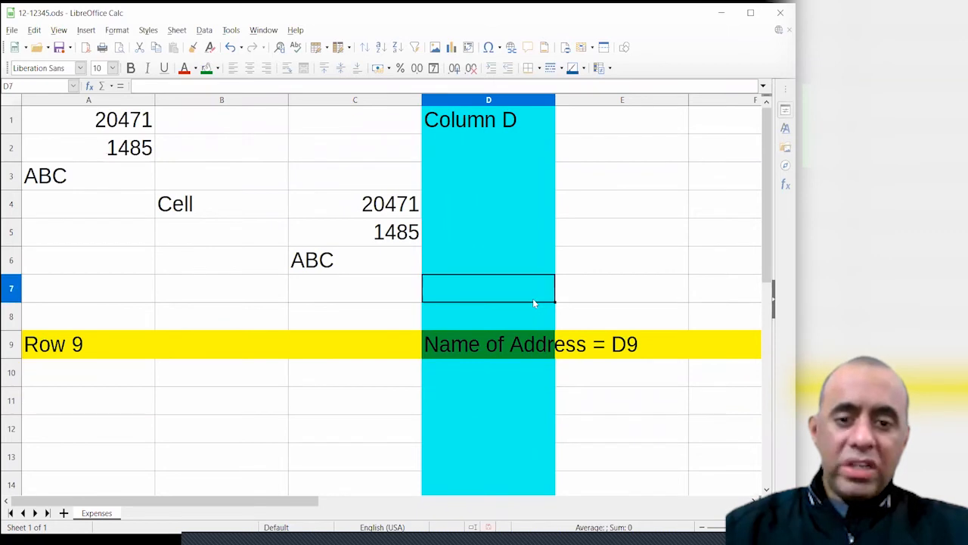
{"action": "left_click", "coordinate": [509, 346]}
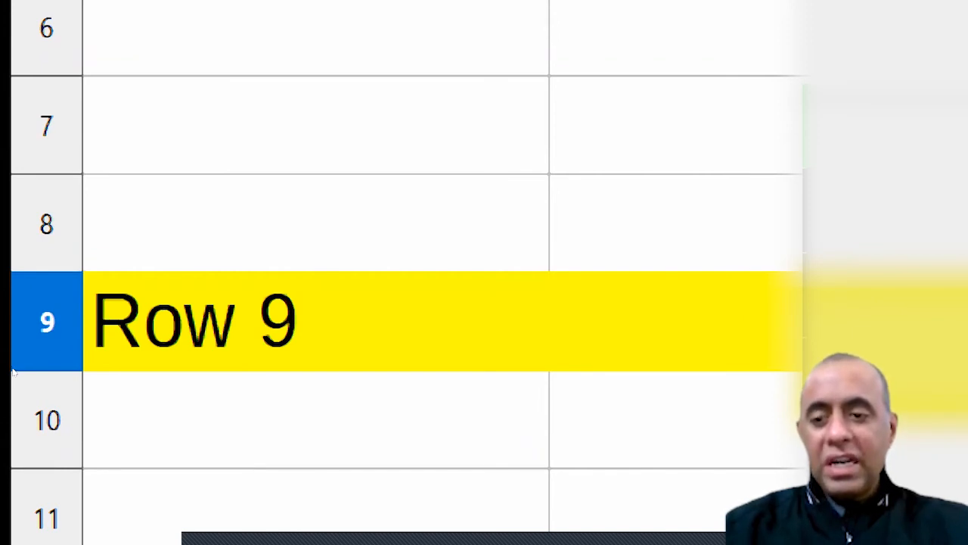
{"action": "left_click_drag", "start_coordinate": [13, 358], "coordinate": [12, 475]}
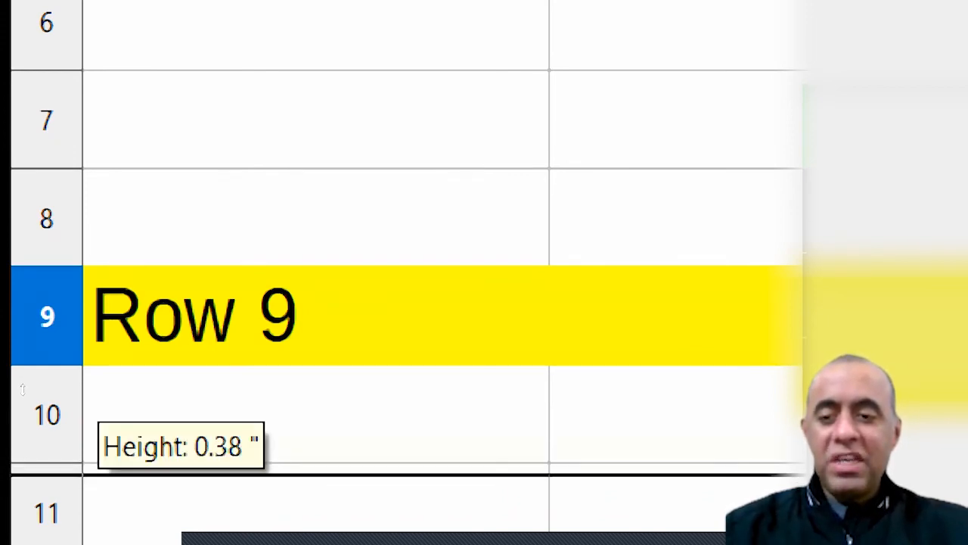
{"action": "left_click_drag", "start_coordinate": [23, 388], "coordinate": [22, 388]}
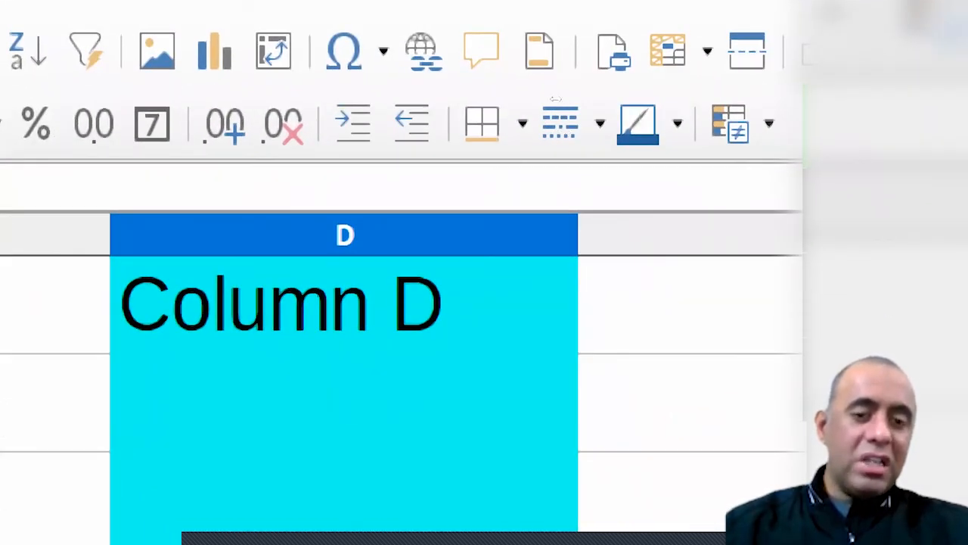
Widen the cyan column D to a width of about 0.90"
{"action": "left_click_drag", "start_coordinate": [578, 234], "coordinate": [636, 234]}
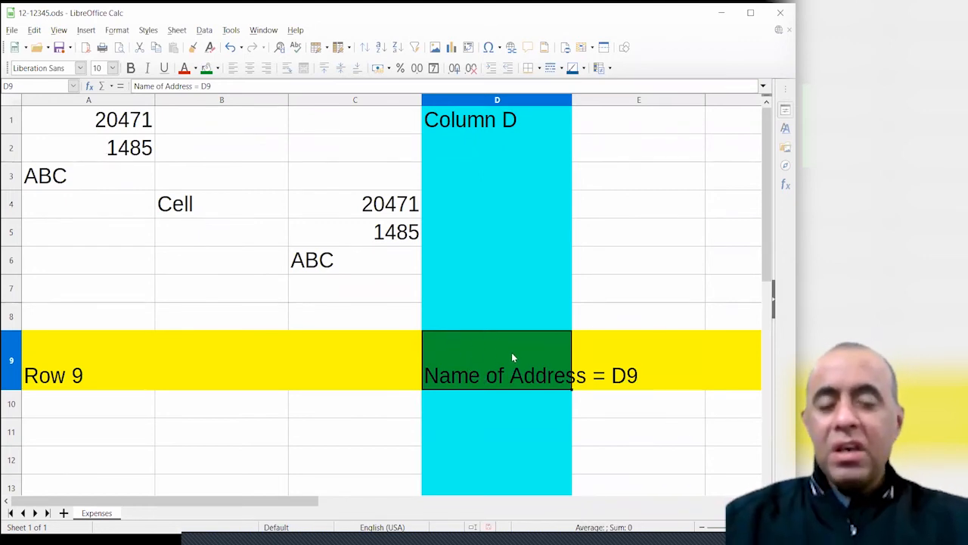
{"action": "left_click", "coordinate": [117, 31]}
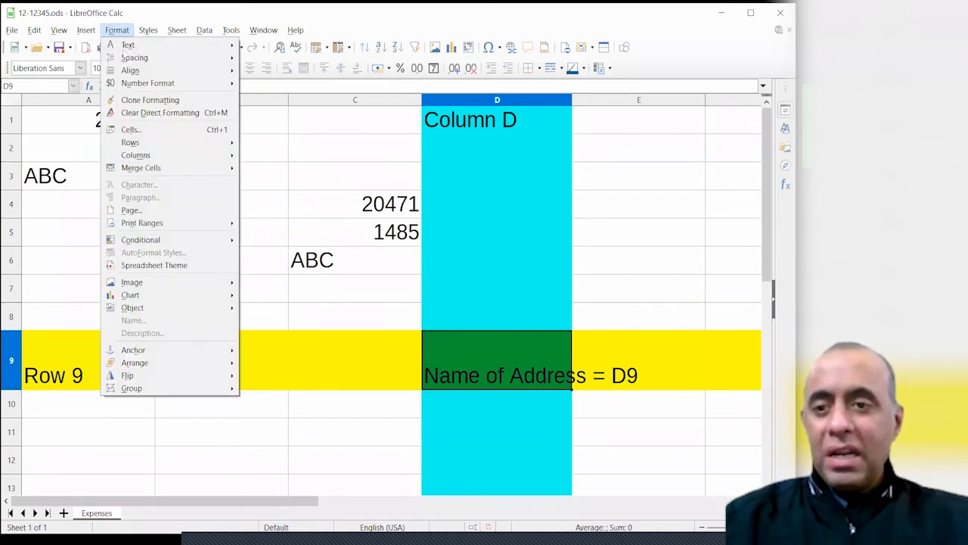
{"action": "mouse_move", "coordinate": [160, 58]}
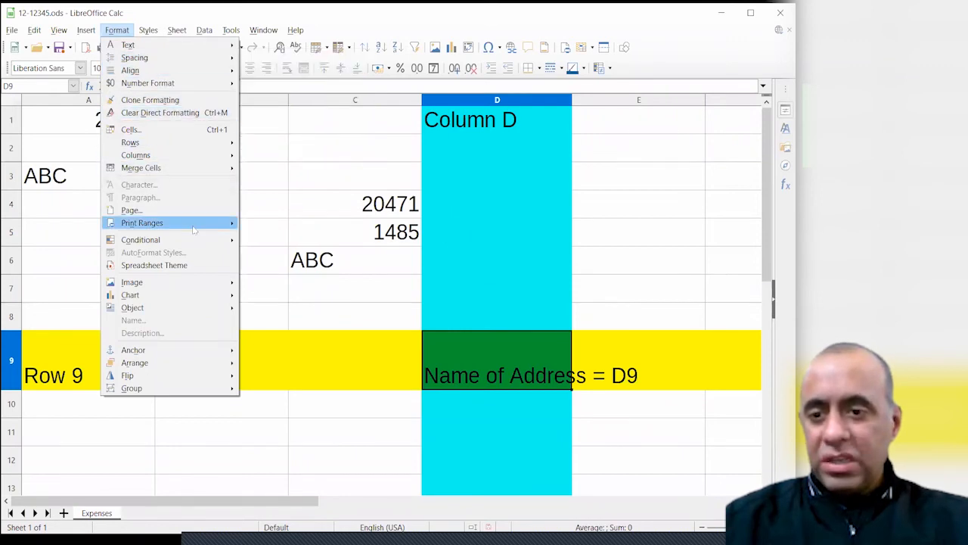
{"action": "left_click", "coordinate": [312, 153]}
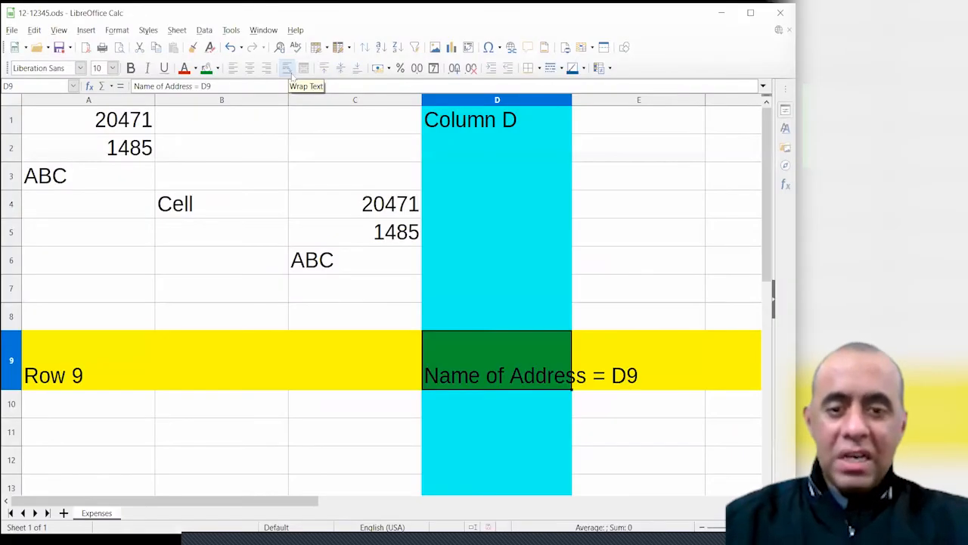
Leave text wrapping on for D9 so 'Name of / Address = D9' shows on two lines
{"action": "left_click", "coordinate": [288, 70]}
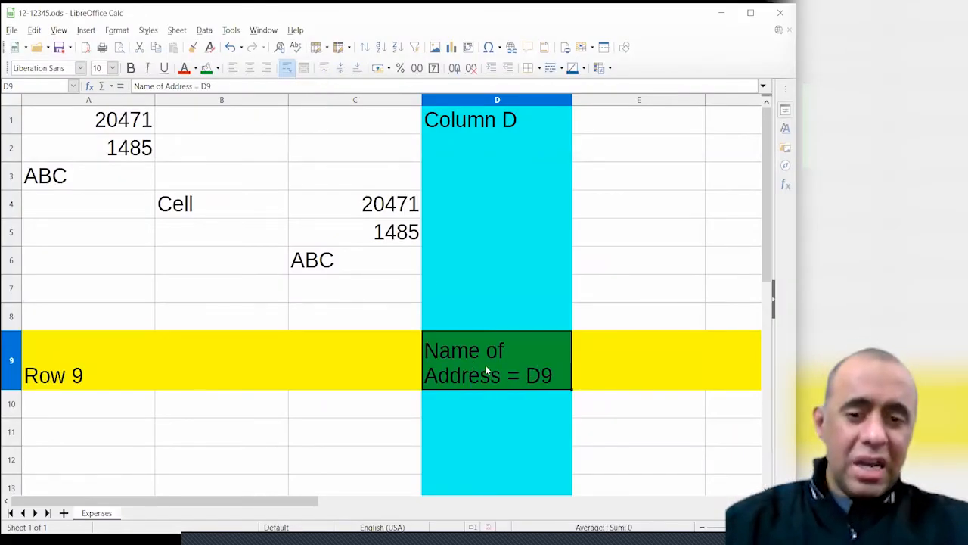
{"action": "left_click", "coordinate": [287, 70]}
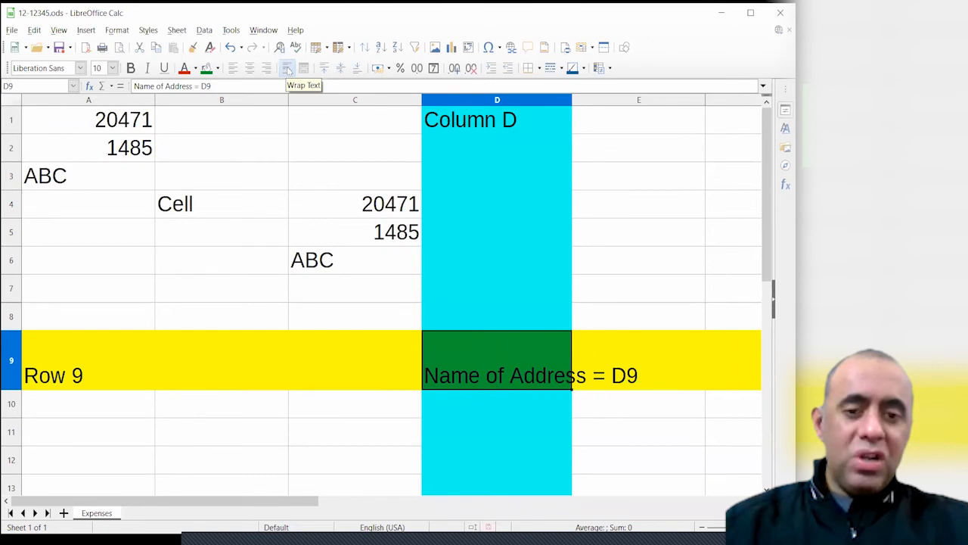
{"action": "left_click", "coordinate": [287, 69]}
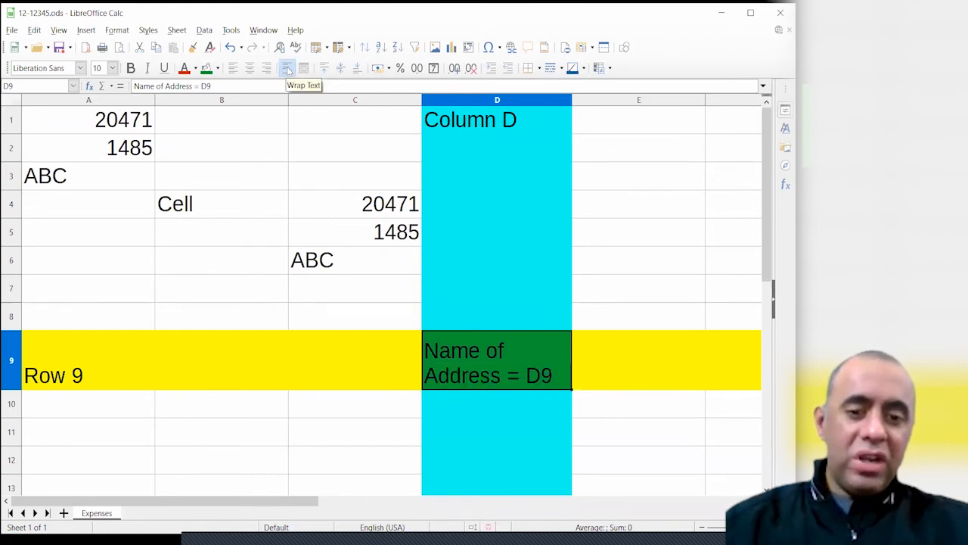
{"action": "left_click", "coordinate": [287, 69]}
{"action": "left_click", "coordinate": [287, 70]}
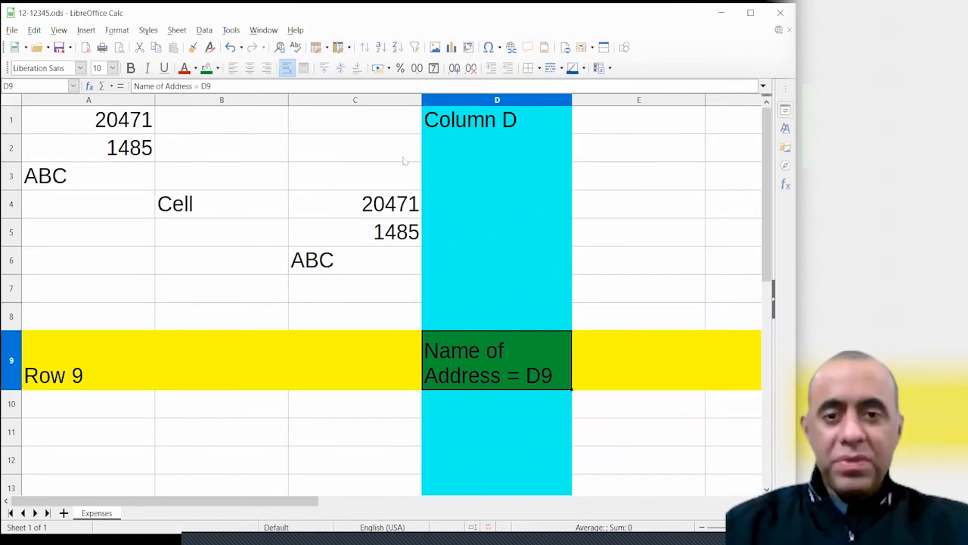
Select cells C4:C6 holding 20471, 1485 and ABC
{"action": "left_click_drag", "start_coordinate": [447, 144], "coordinate": [455, 312]}
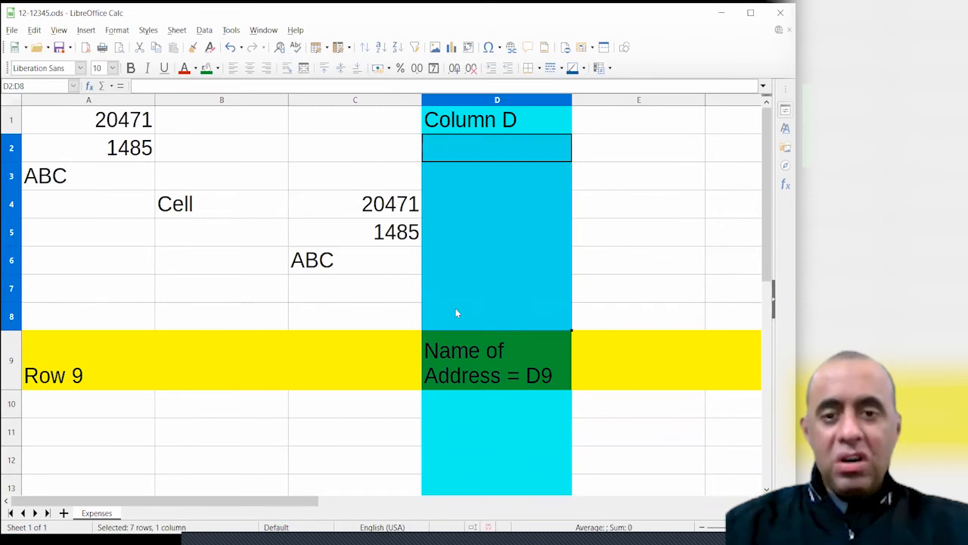
{"action": "left_click", "coordinate": [496, 101]}
{"action": "left_click", "coordinate": [242, 208]}
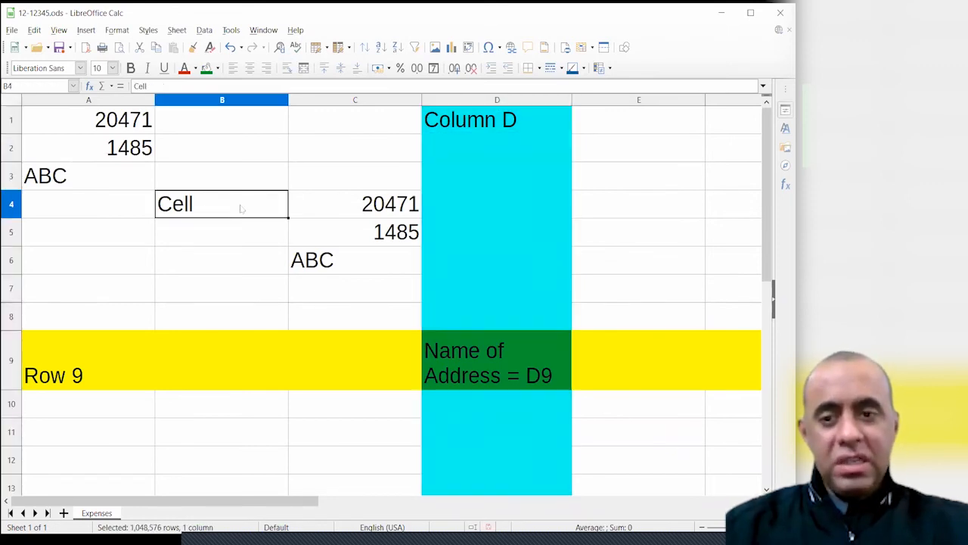
{"action": "left_click", "coordinate": [139, 175]}
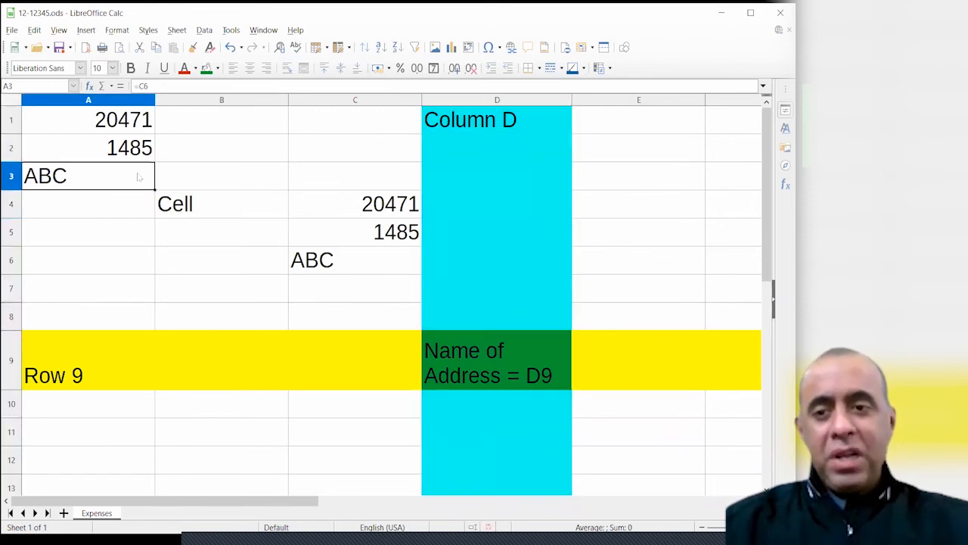
{"action": "left_click_drag", "start_coordinate": [356, 202], "coordinate": [364, 255]}
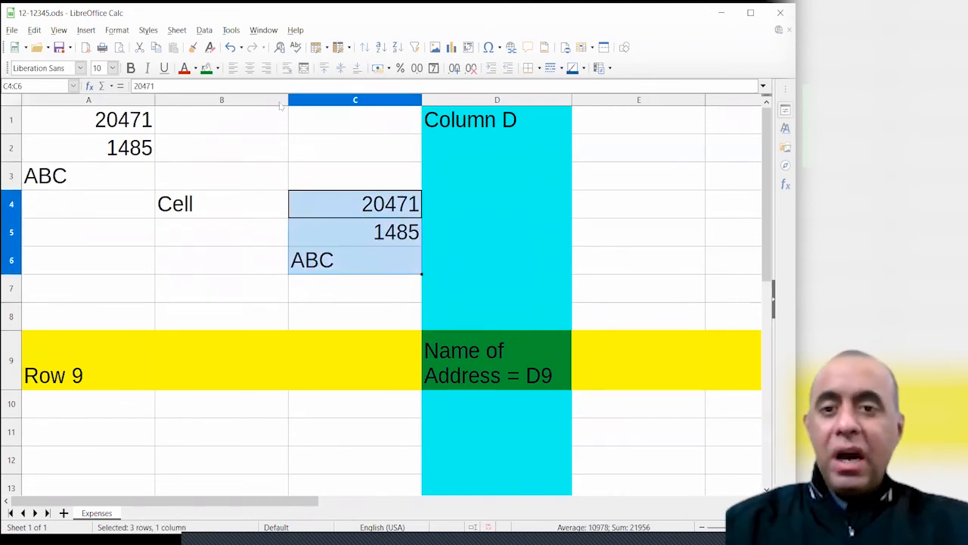
Apply cell borders to C4:C6 from a floating Borders palette and check the result
{"action": "left_click", "coordinate": [539, 68]}
{"action": "mouse_move", "coordinate": [543, 88]}
{"action": "left_mouse_down"}
{"action": "mouse_move", "coordinate": [607, 131]}
{"action": "mouse_move", "coordinate": [542, 89]}
{"action": "left_mouse_up"}
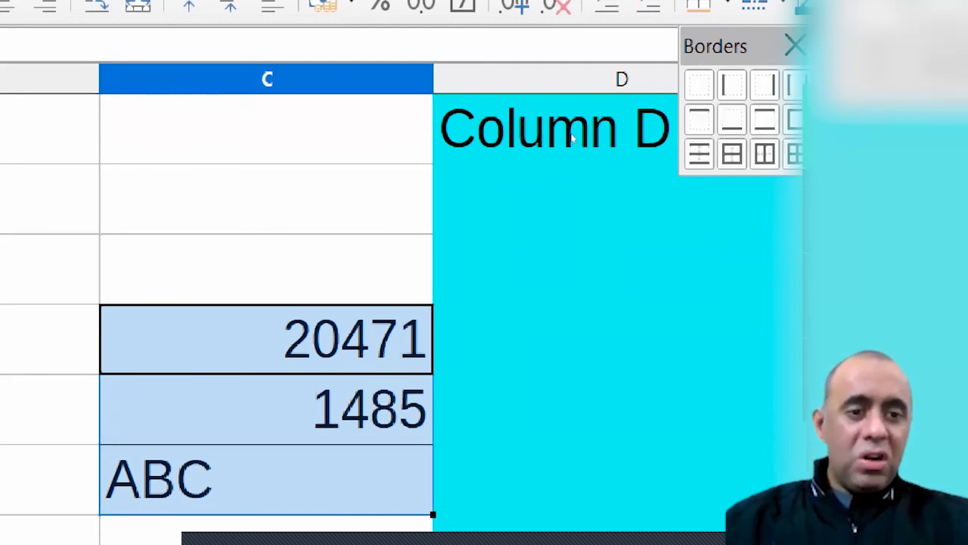
{"action": "key", "text": "Down"}
{"action": "left_click", "coordinate": [391, 166]}
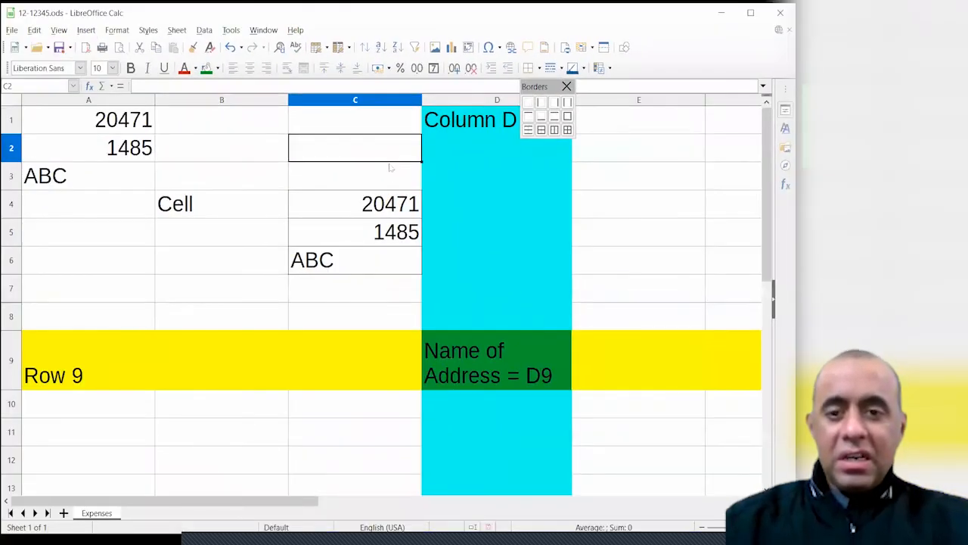
{"action": "left_click_drag", "start_coordinate": [365, 202], "coordinate": [370, 259]}
{"action": "left_click", "coordinate": [369, 290]}
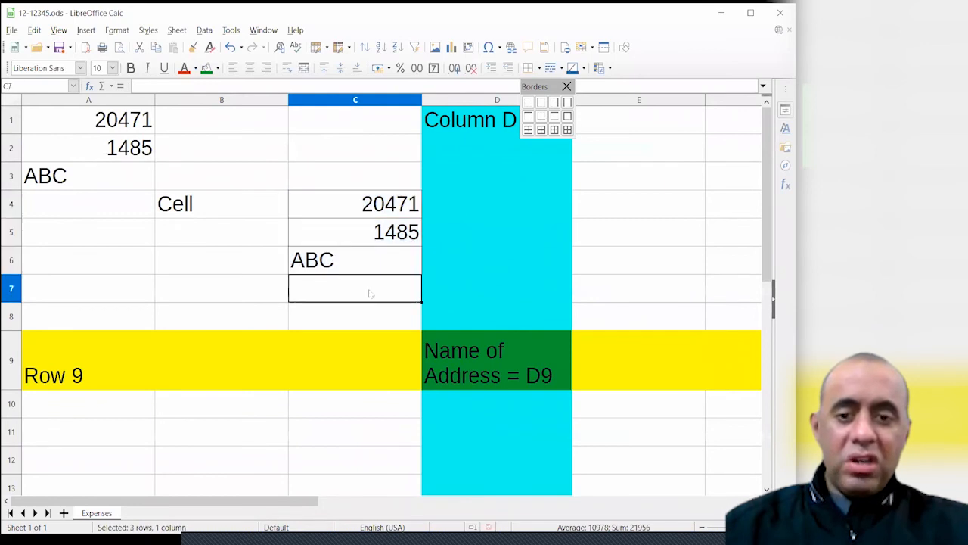
{"action": "left_click", "coordinate": [238, 257]}
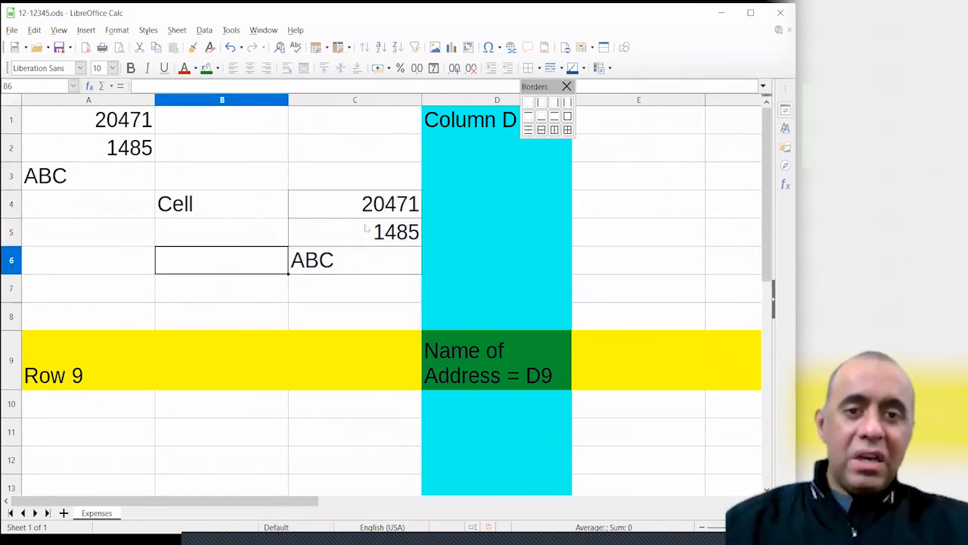
{"action": "left_click_drag", "start_coordinate": [360, 211], "coordinate": [358, 261]}
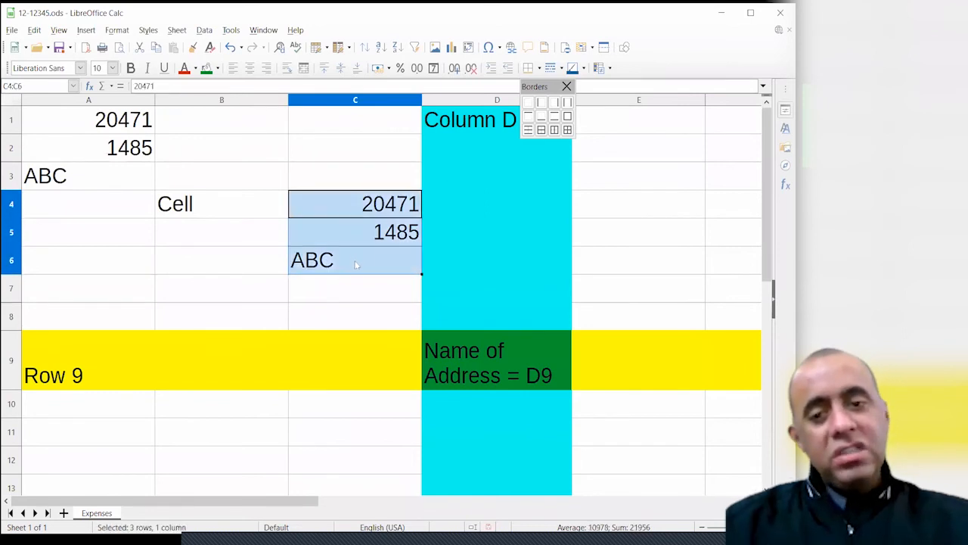
{"action": "left_click", "coordinate": [117, 29]}
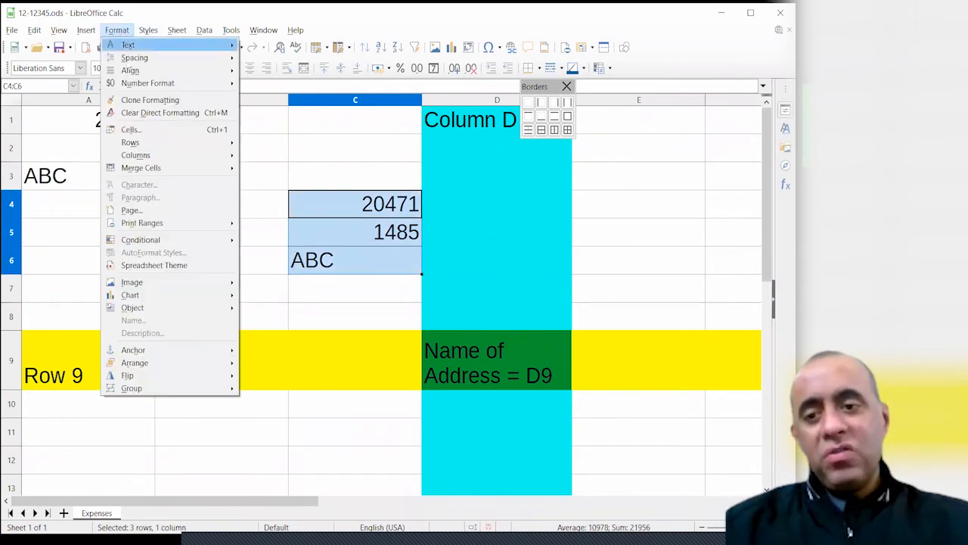
Close the floating Borders palette, leaving C4:C6's borders in place
{"action": "mouse_move", "coordinate": [135, 143]}
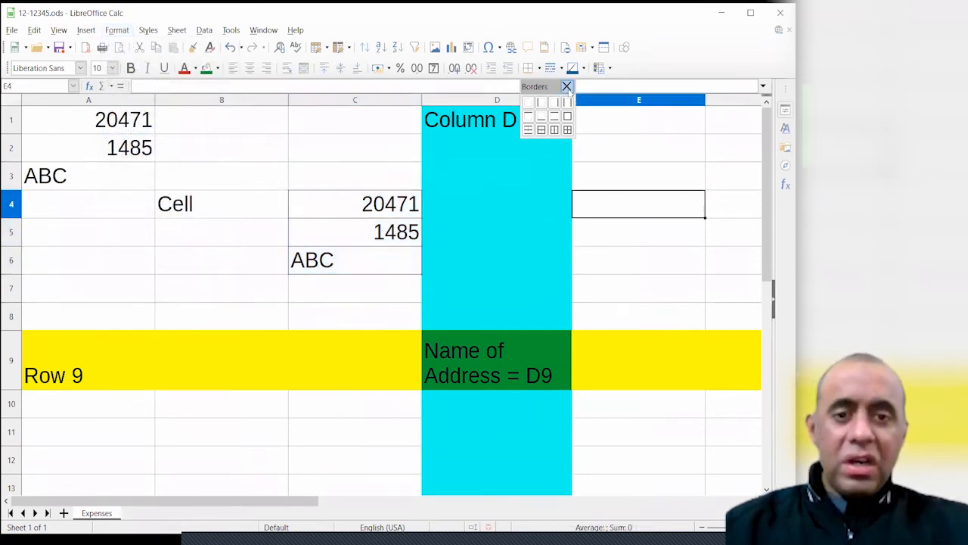
{"action": "left_click", "coordinate": [567, 86]}
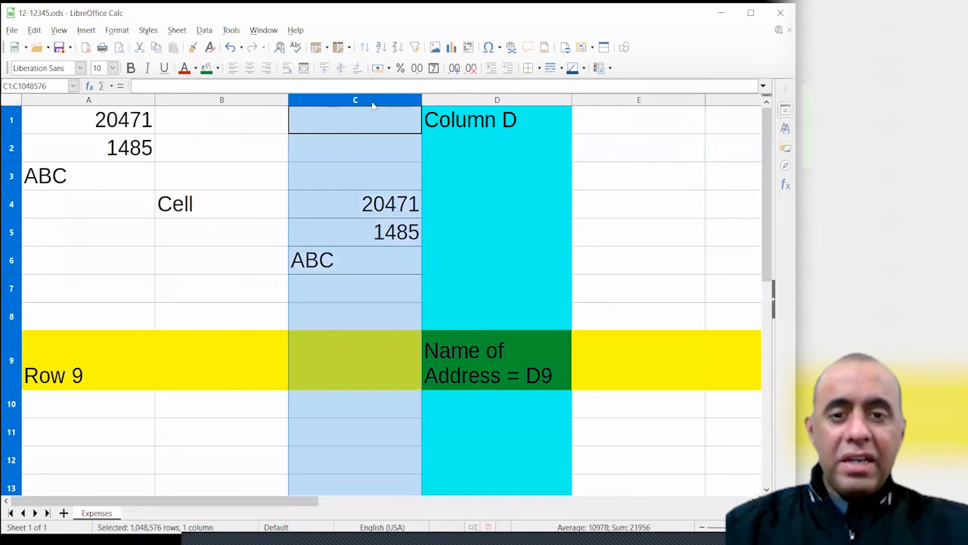
{"action": "left_click", "coordinate": [372, 102]}
{"action": "left_click", "coordinate": [462, 100]}
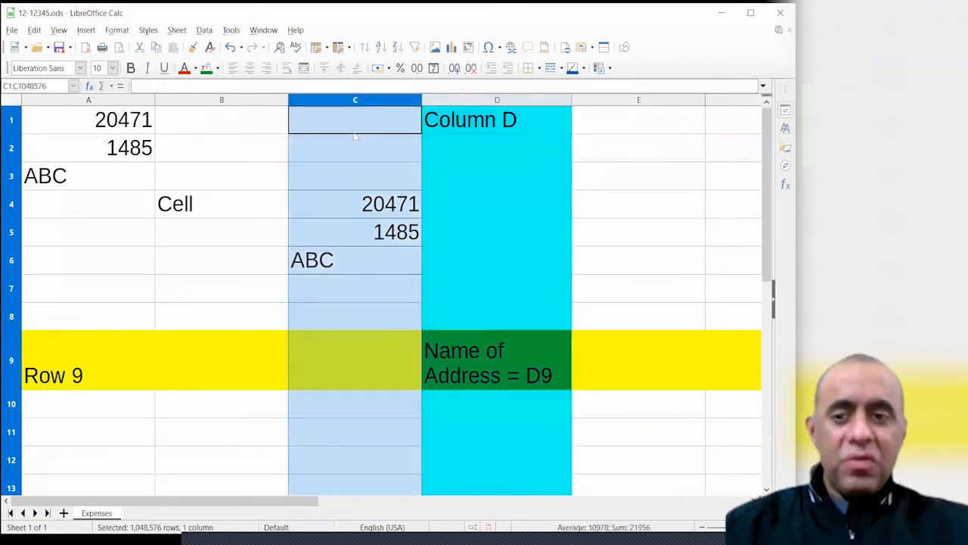
{"action": "left_click", "coordinate": [240, 198]}
Review the B2:D8 area and finish with all of column D selected
{"action": "left_click_drag", "start_coordinate": [175, 149], "coordinate": [454, 331]}
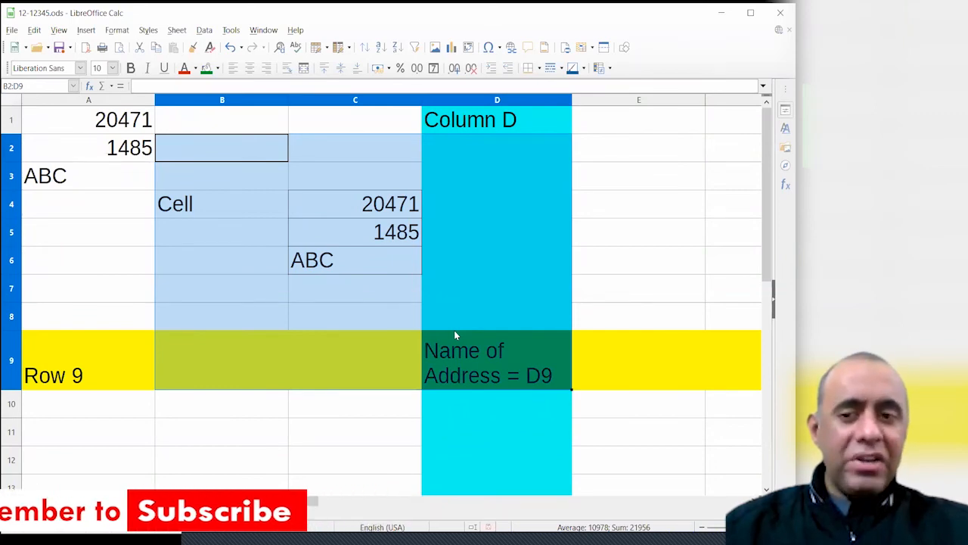
{"action": "left_click", "coordinate": [373, 207]}
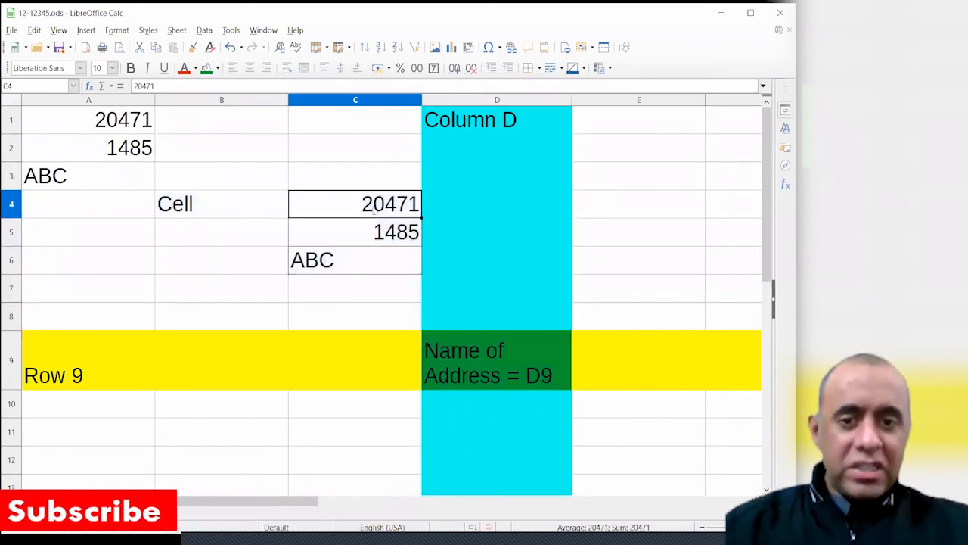
{"action": "left_click_drag", "start_coordinate": [395, 99], "coordinate": [467, 101]}
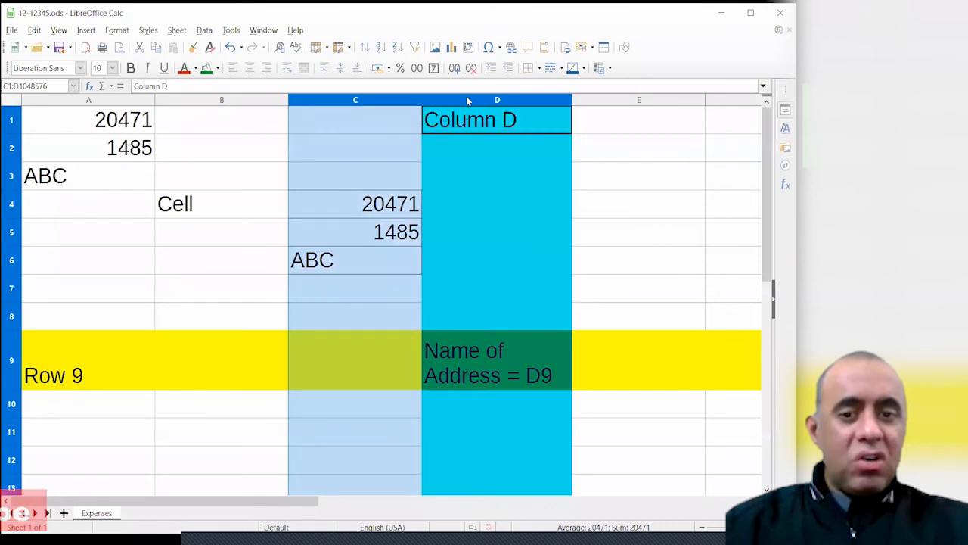
{"action": "left_click", "coordinate": [481, 186]}
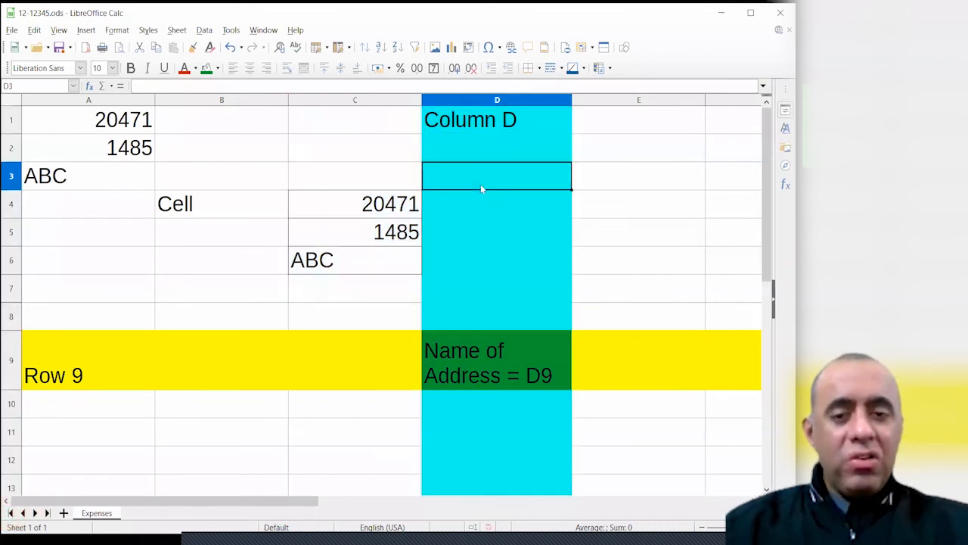
{"action": "left_click", "coordinate": [468, 100]}
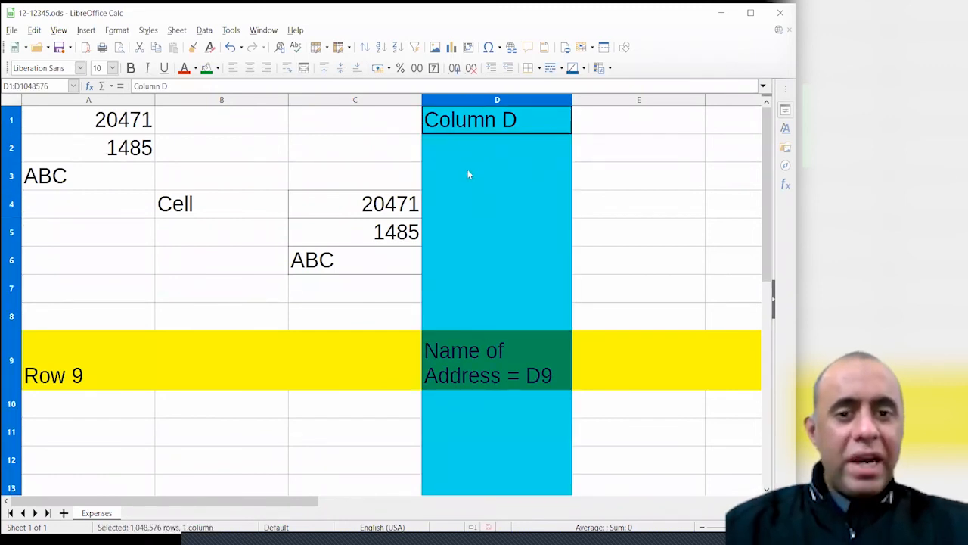
Insert an empty column before D, shifting the cyan 'Column D' band to column E
{"action": "right_click", "coordinate": [494, 100]}
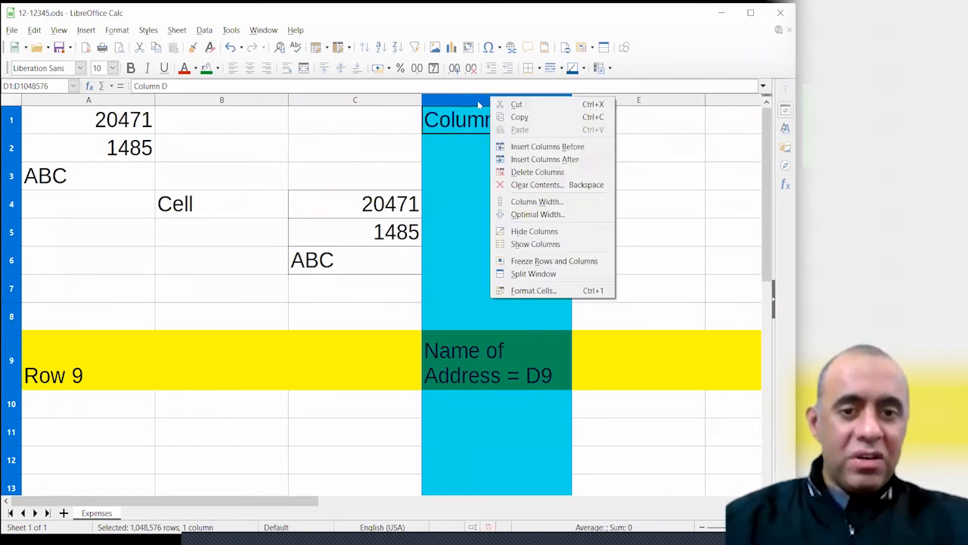
{"action": "left_click", "coordinate": [538, 149]}
{"action": "left_click", "coordinate": [523, 202]}
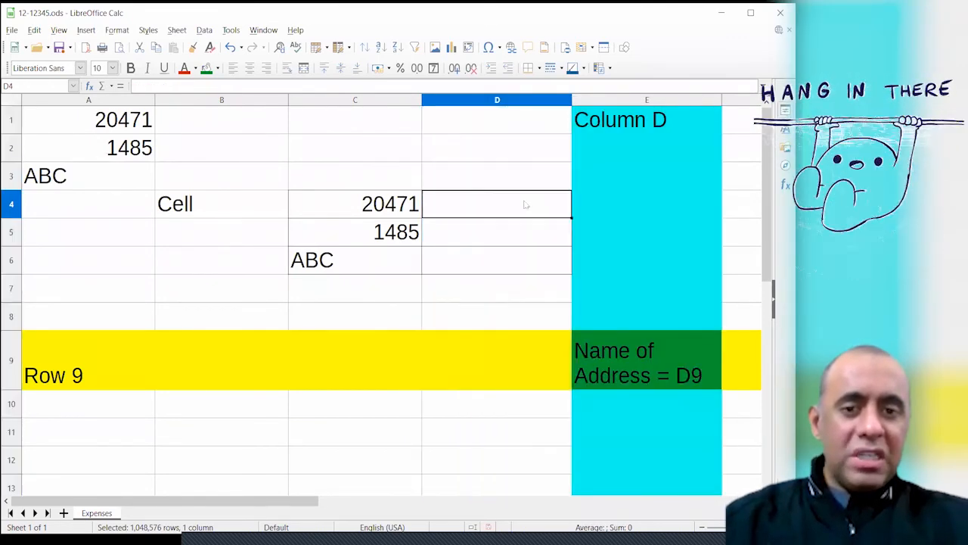
{"action": "left_click", "coordinate": [513, 101]}
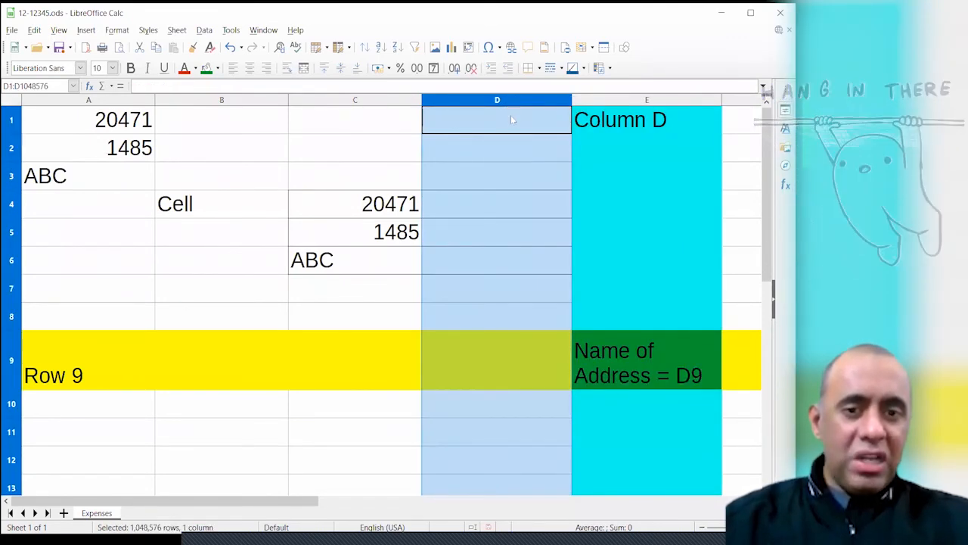
{"action": "mouse_move", "coordinate": [510, 117]}
{"action": "left_mouse_down"}
{"action": "mouse_move", "coordinate": [513, 184]}
{"action": "mouse_move", "coordinate": [517, 110]}
{"action": "left_mouse_up"}
Relabel the shifted heading in E1 to read 'Column E'
{"action": "left_click", "coordinate": [520, 232]}
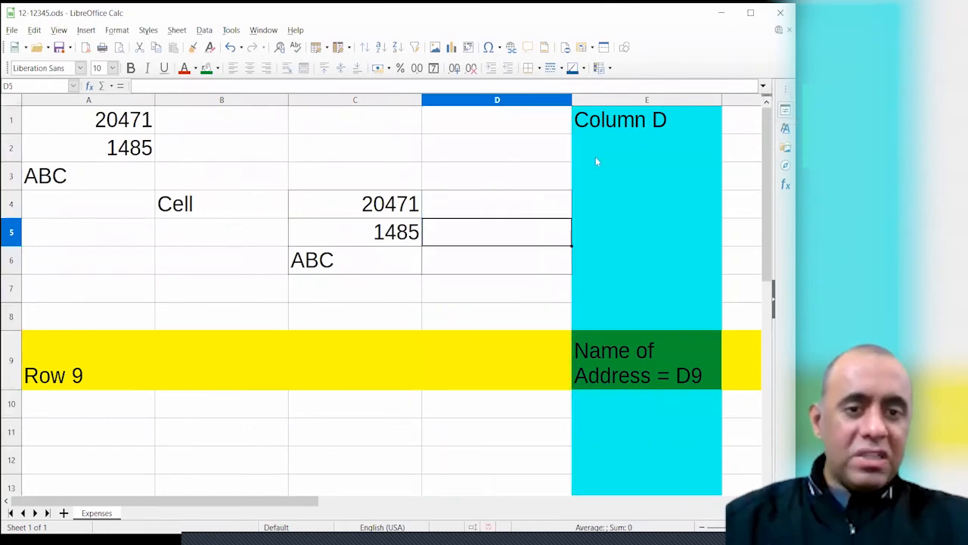
{"action": "left_click", "coordinate": [616, 118]}
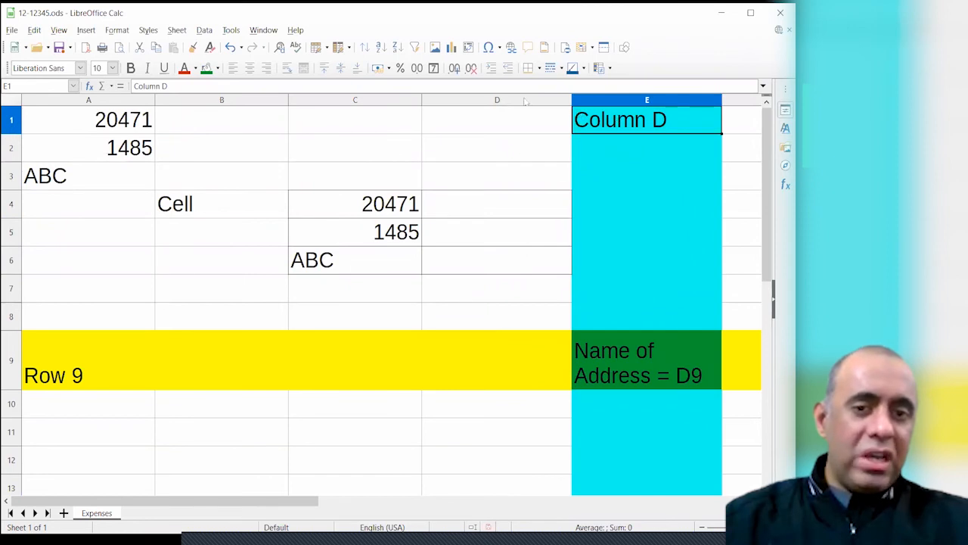
{"action": "left_click", "coordinate": [525, 100]}
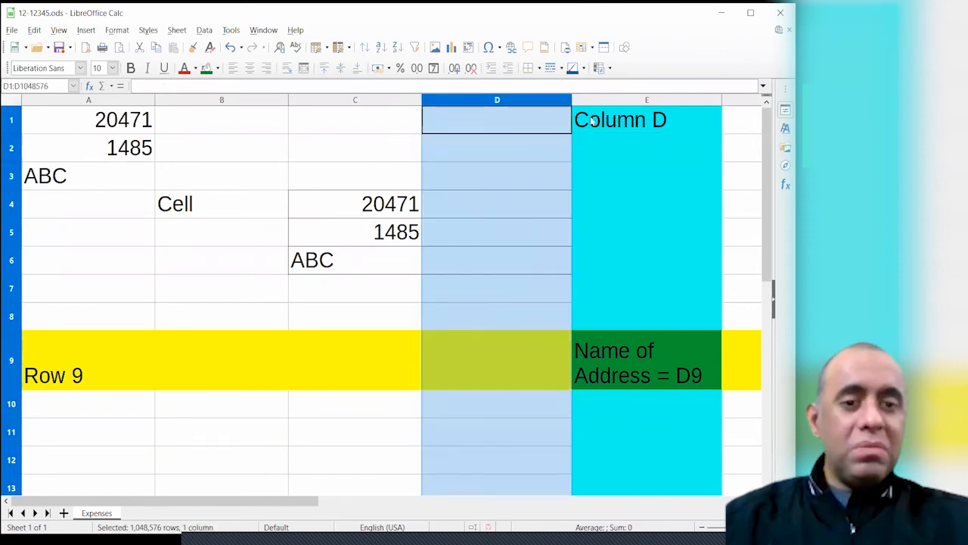
{"action": "left_click", "coordinate": [625, 111]}
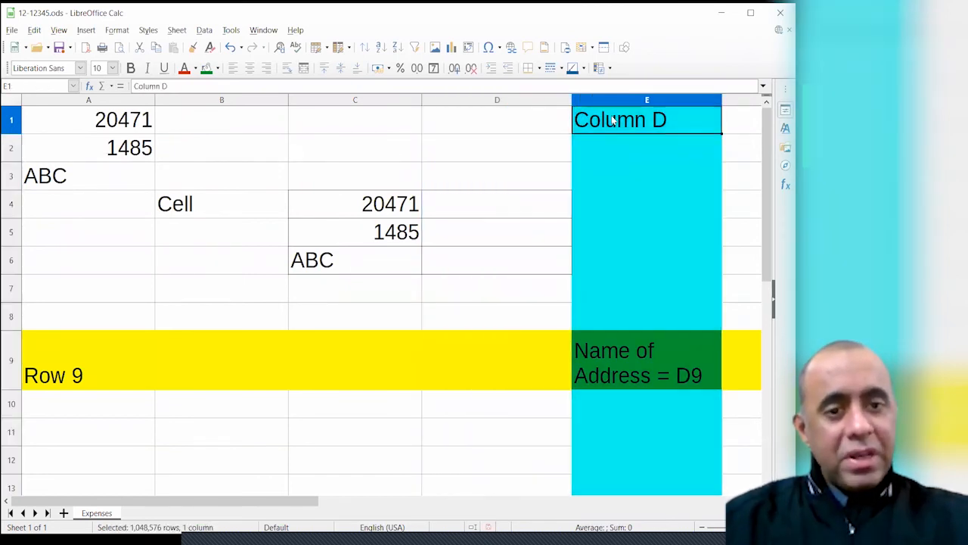
{"action": "key", "text": "F2"}
{"action": "key", "text": "shift+Left"}
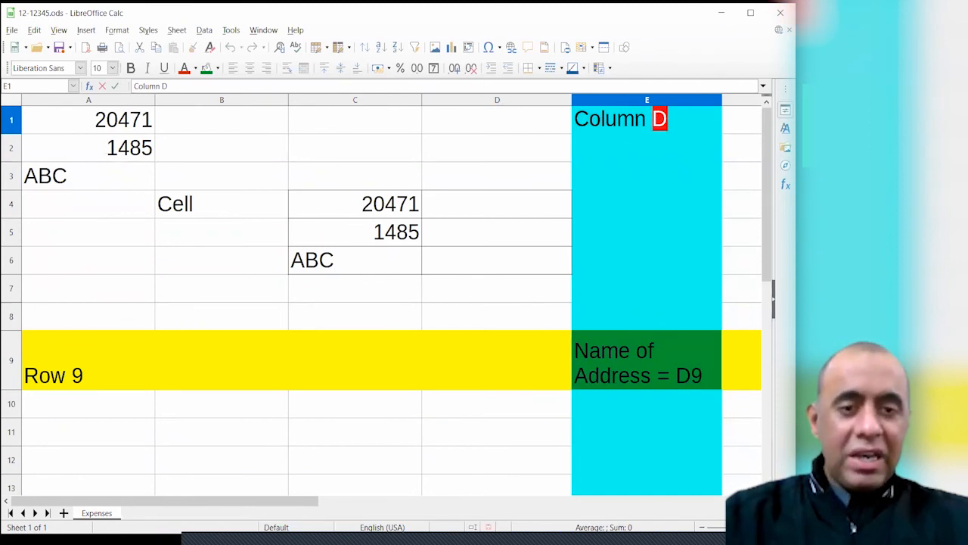
{"action": "type", "text": "E"}
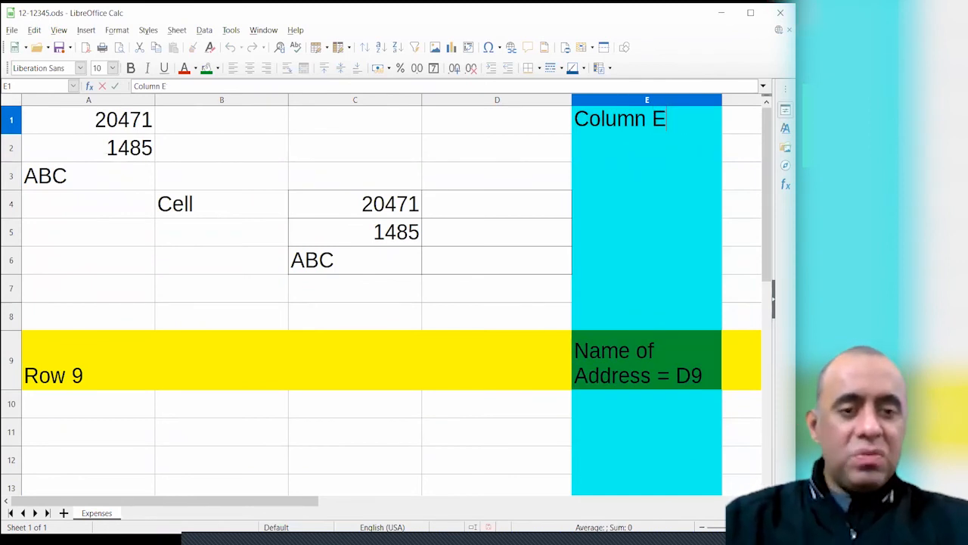
{"action": "key", "text": "Return"}
Change the green cell's label to 'Name of Address = E9'
{"action": "key", "text": "Down"}
{"action": "key", "text": "Down"}
{"action": "key", "text": "Down"}
{"action": "key", "text": "Down"}
{"action": "key", "text": "Down"}
{"action": "key", "text": "Down"}
{"action": "key", "text": "Down"}
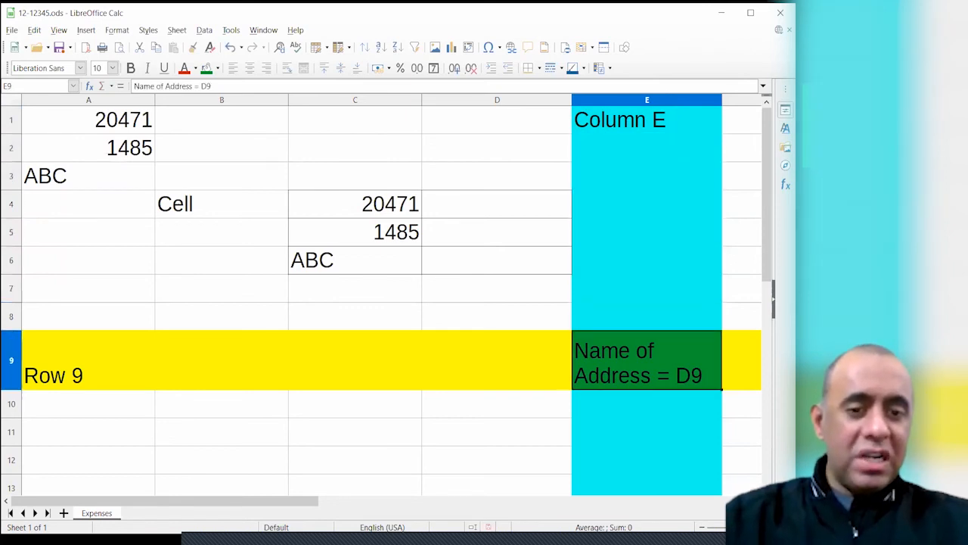
{"action": "key", "text": "F2"}
{"action": "key", "text": "shift+Left"}
{"action": "type", "text": "E"}
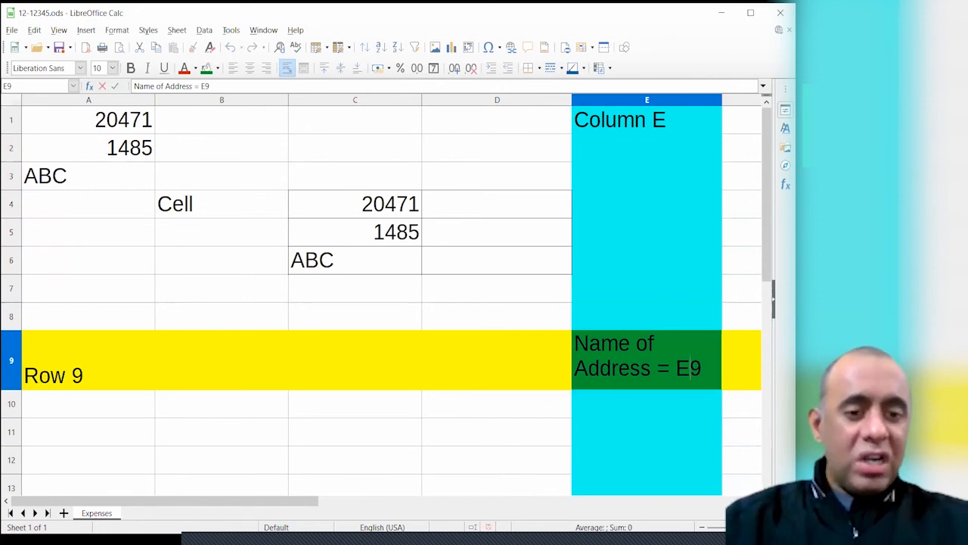
{"action": "key", "text": "Return"}
{"action": "key", "text": "Up"}
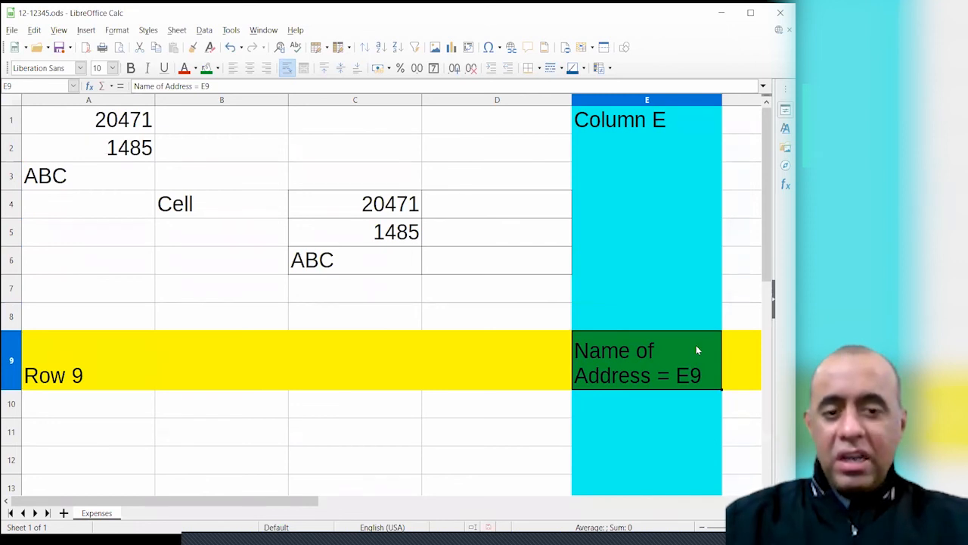
Insert an empty row above row 9, pushing the yellow band to row 10
{"action": "left_click", "coordinate": [11, 363]}
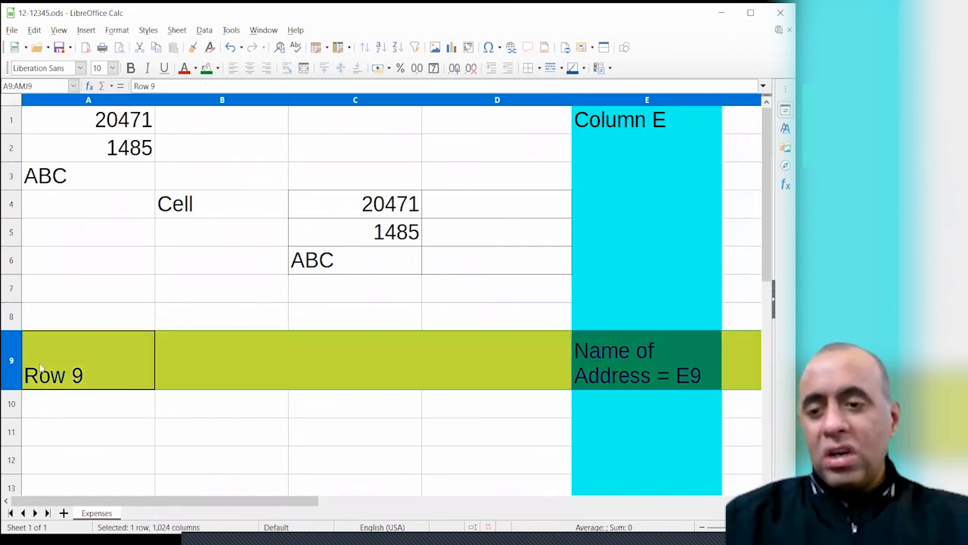
{"action": "left_click", "coordinate": [9, 360]}
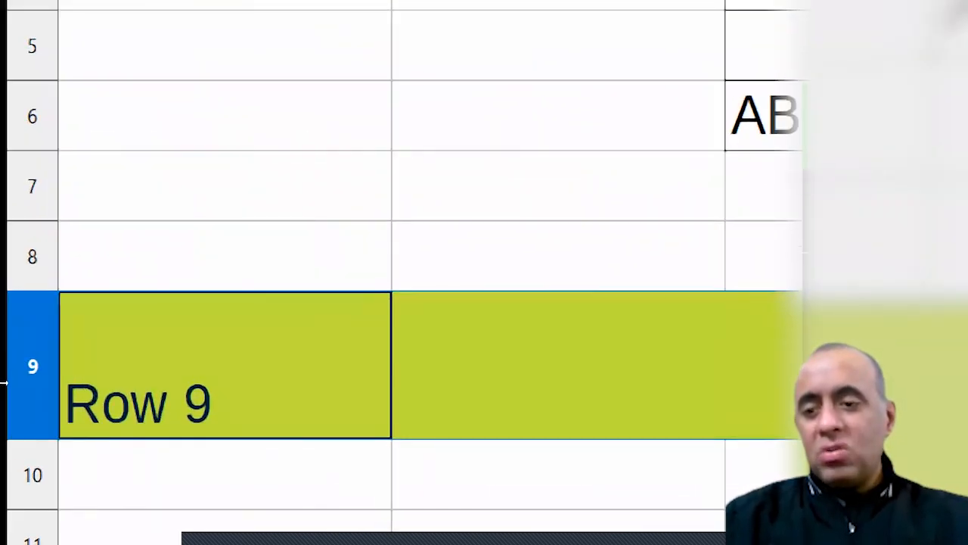
{"action": "right_click", "coordinate": [11, 360]}
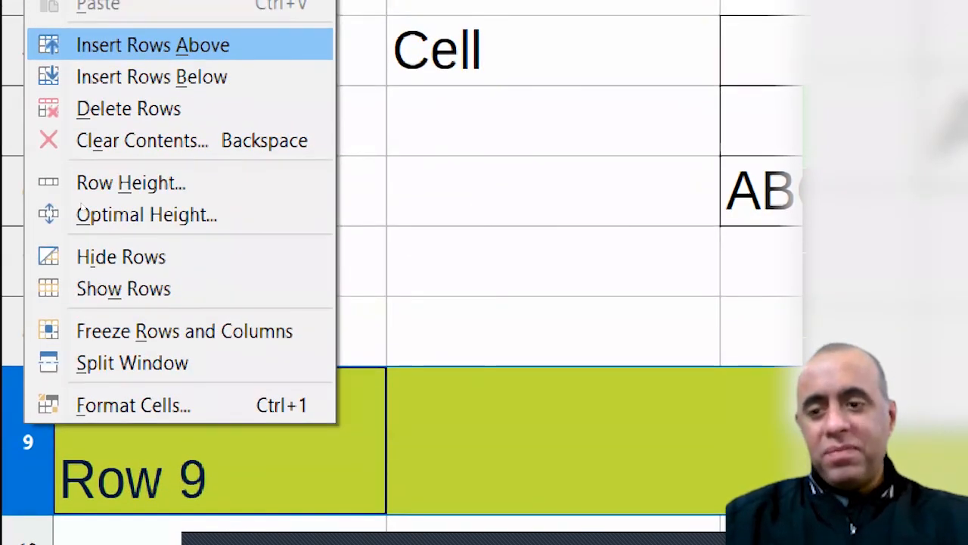
{"action": "key", "text": "Return"}
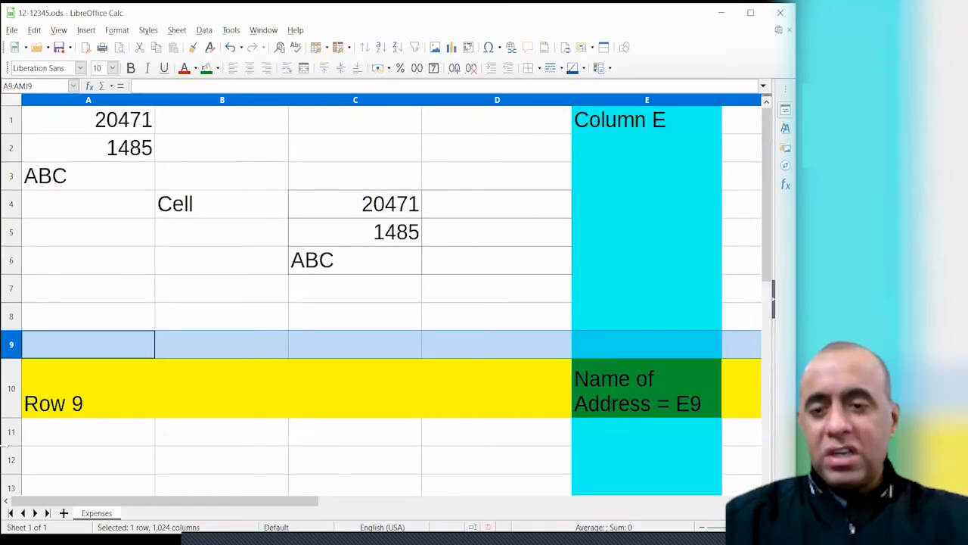
Relabel A10 from 'Row 9' to 'Row 10'
{"action": "left_click", "coordinate": [14, 438]}
{"action": "left_click", "coordinate": [12, 346]}
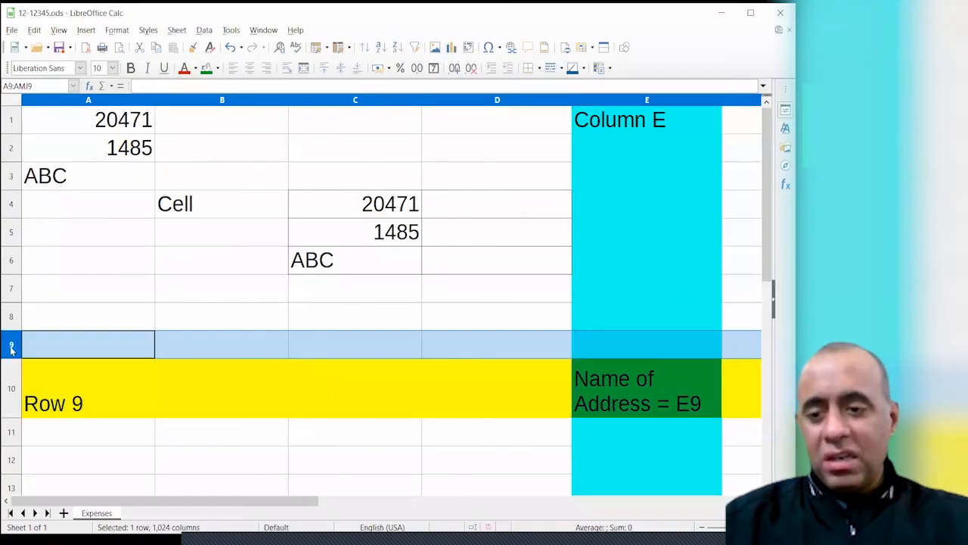
{"action": "left_click", "coordinate": [11, 387]}
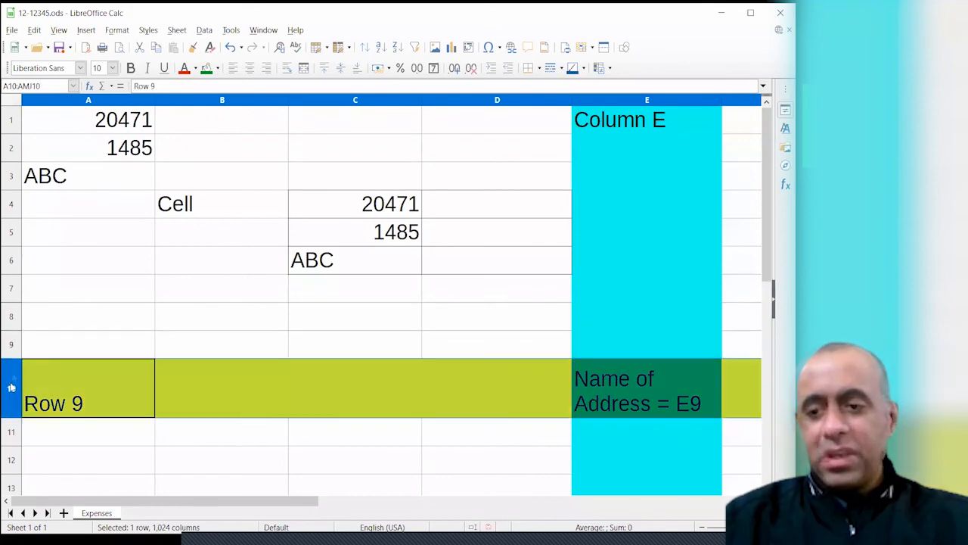
{"action": "double_click", "coordinate": [81, 402]}
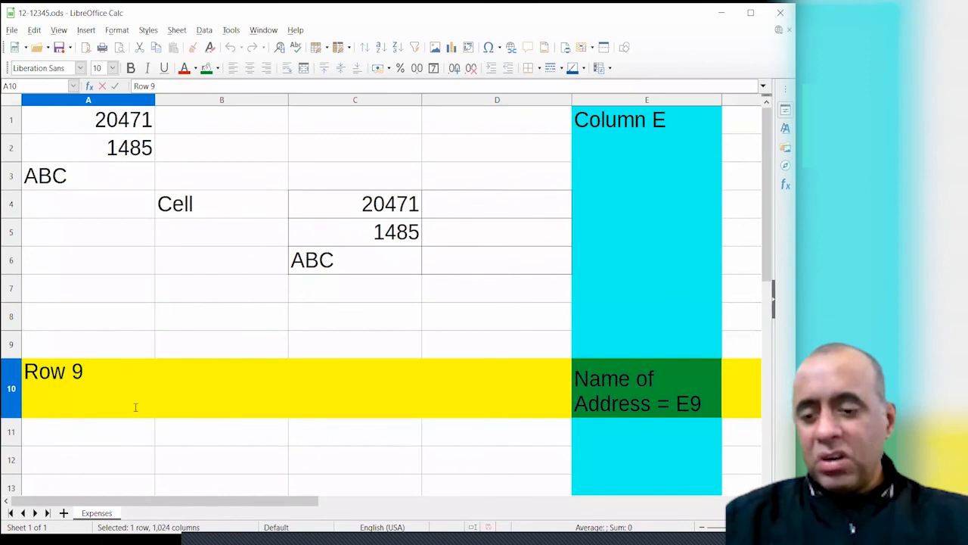
{"action": "key", "text": "shift+Left"}
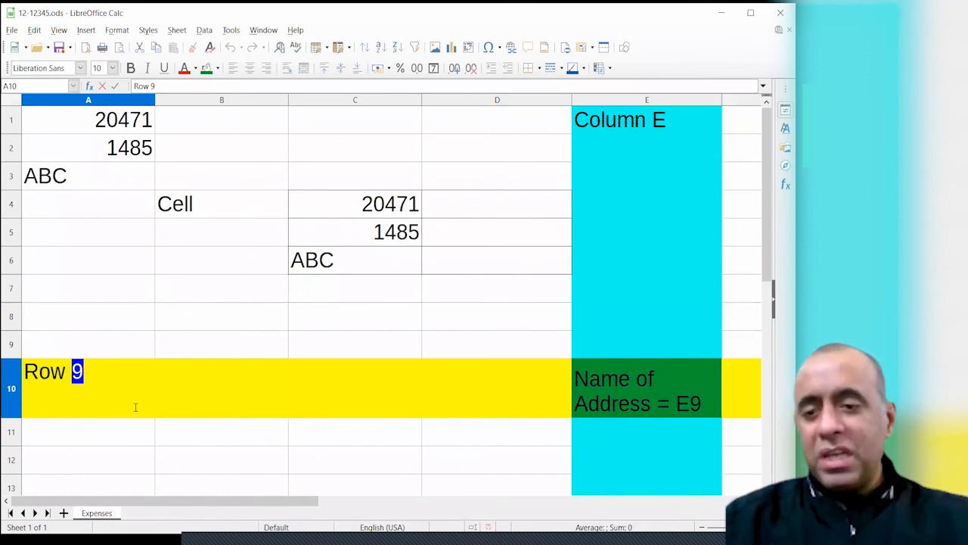
{"action": "type", "text": "1"}
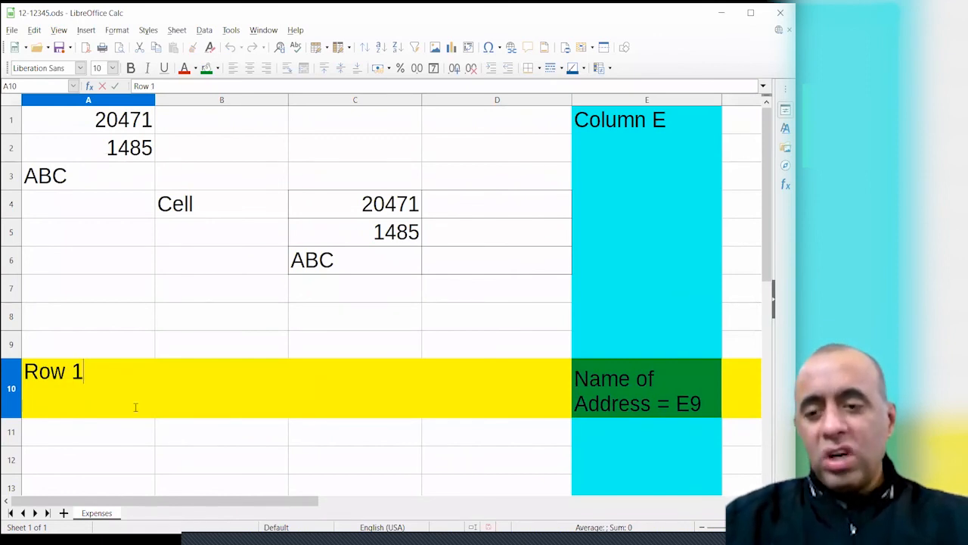
{"action": "type", "text": "0"}
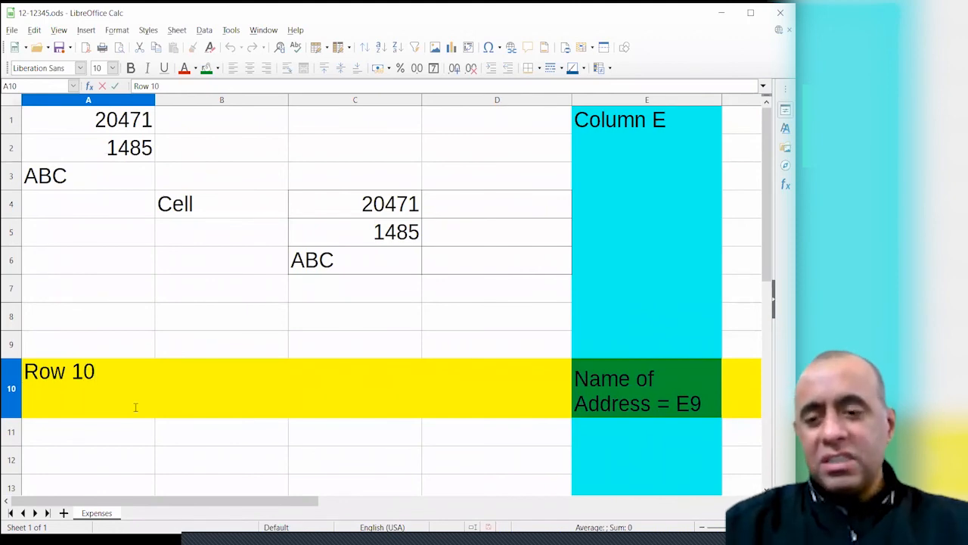
{"action": "key", "text": "Return"}
{"action": "key", "text": "Up"}
Change the E10 label to 'Name of Address = E10'
{"action": "key", "text": "Right"}
{"action": "key", "text": "Right"}
{"action": "key", "text": "Right"}
{"action": "key", "text": "Right"}
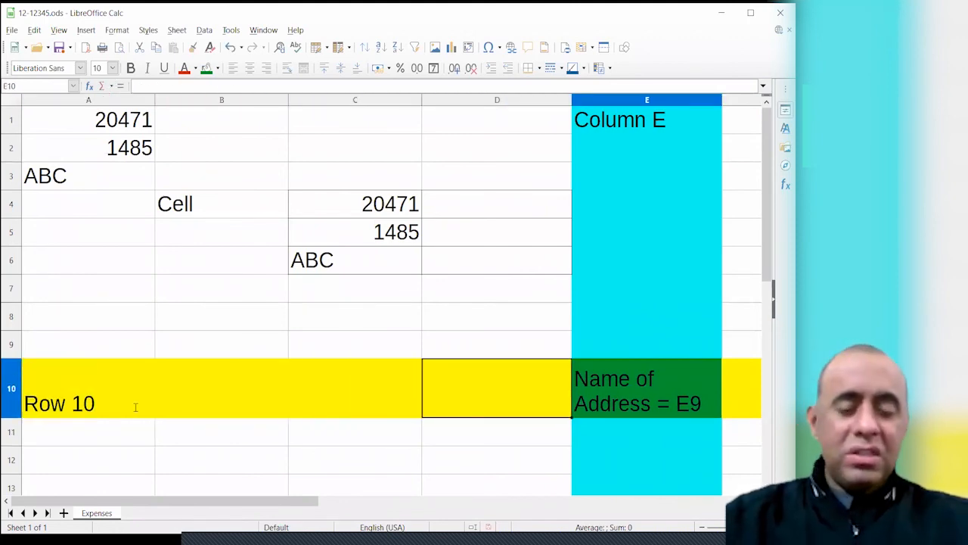
{"action": "key", "text": "F2"}
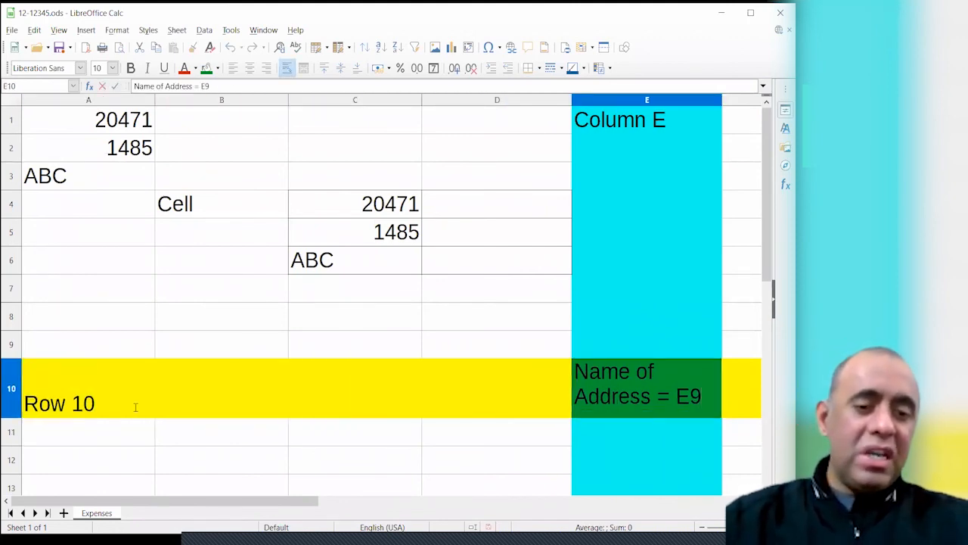
{"action": "key", "text": "shift+Left"}
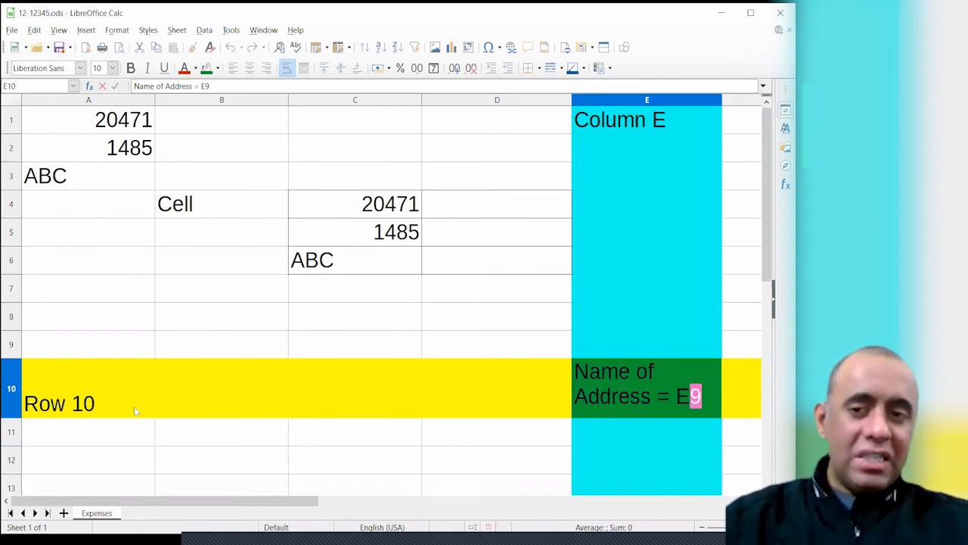
{"action": "type", "text": "10"}
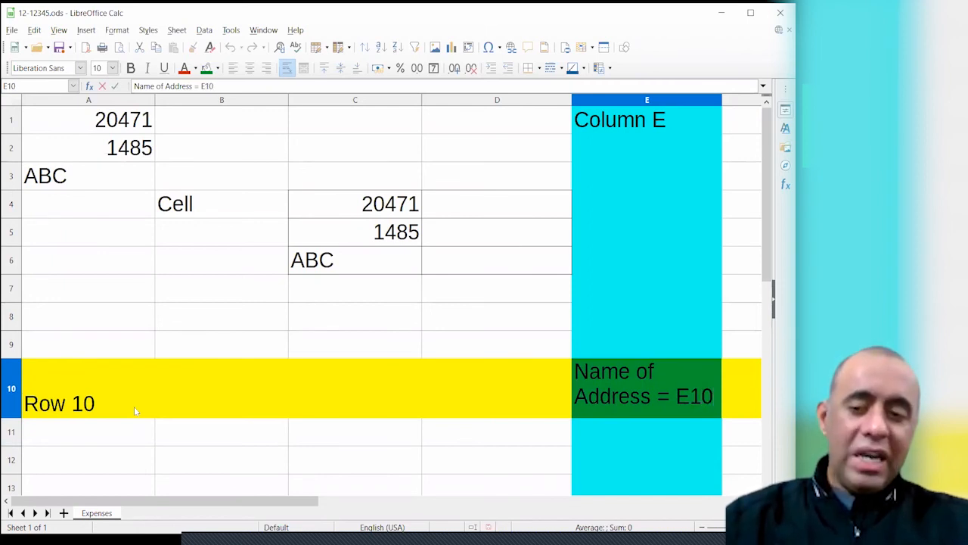
{"action": "key", "text": "Return"}
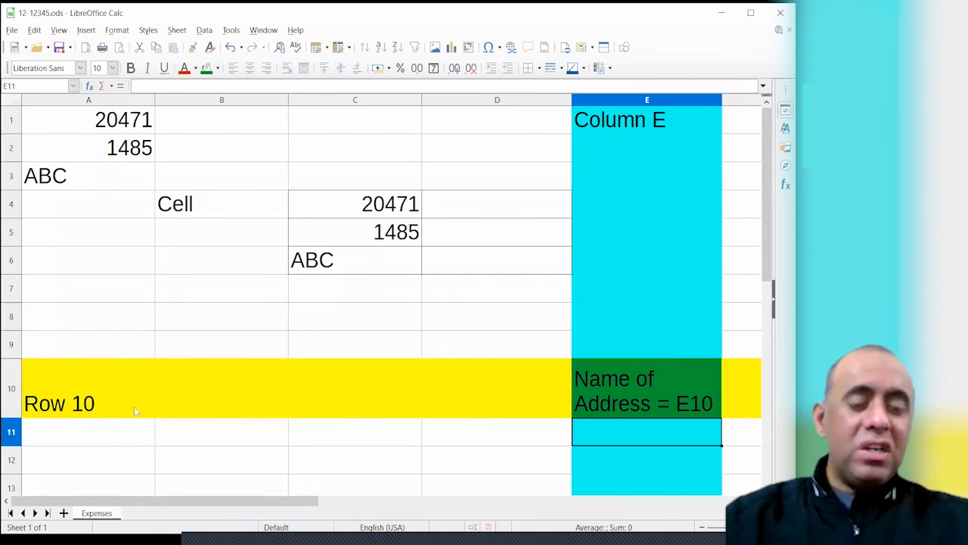
{"action": "left_click", "coordinate": [596, 393]}
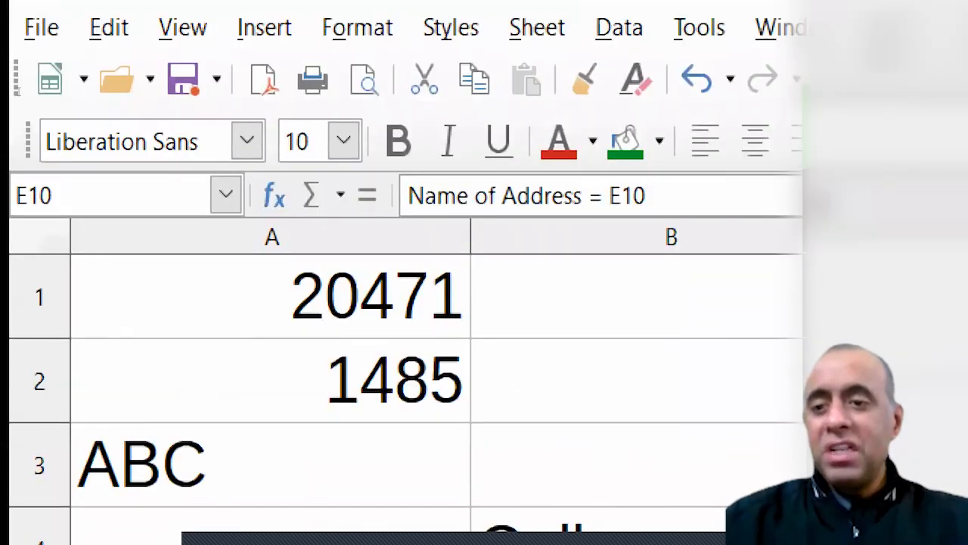
{"action": "left_click", "coordinate": [46, 196]}
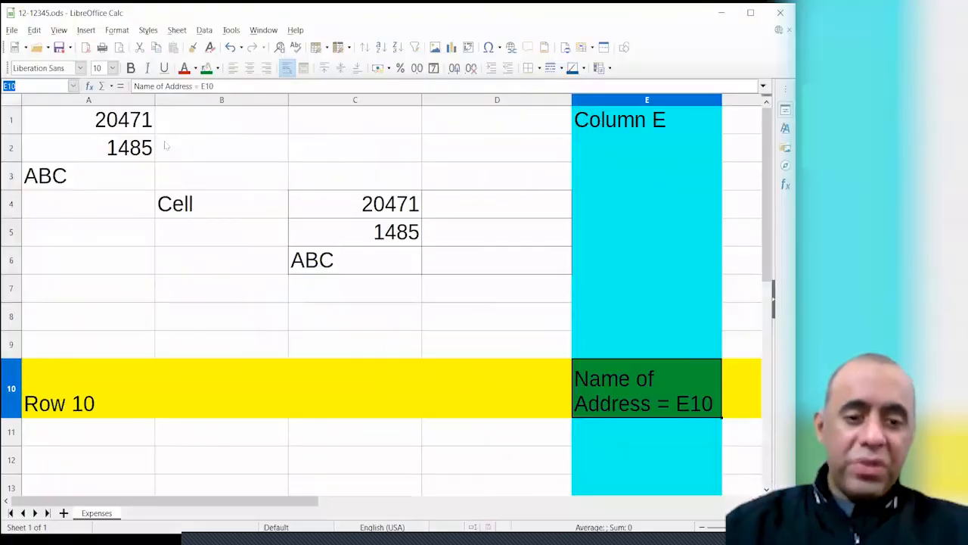
{"action": "left_click", "coordinate": [701, 409]}
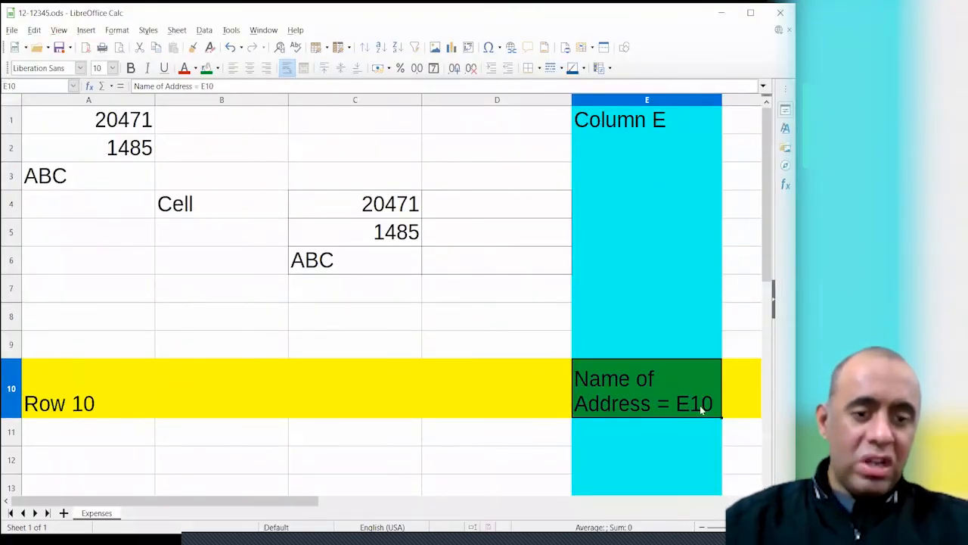
{"action": "left_click", "coordinate": [702, 440]}
{"action": "left_click", "coordinate": [661, 402]}
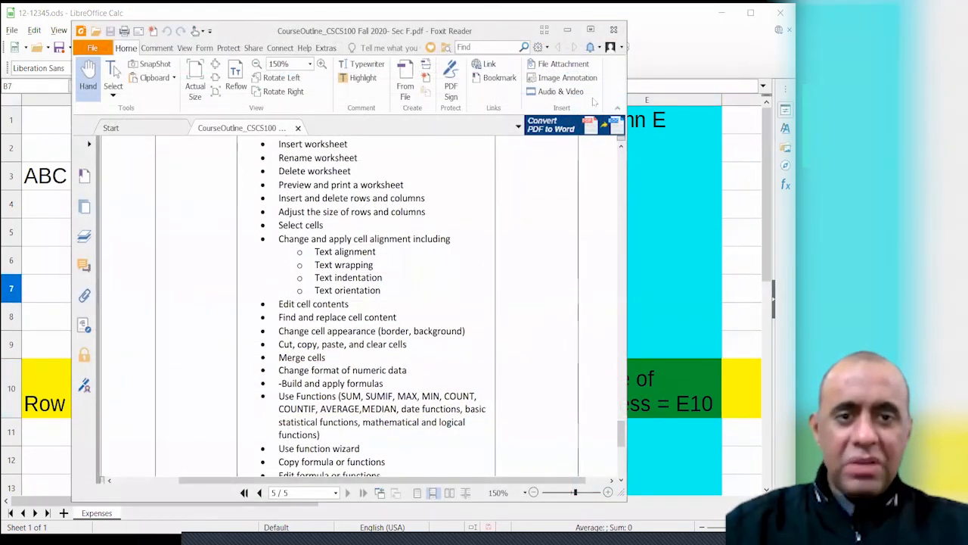
{"action": "left_click", "coordinate": [567, 28]}
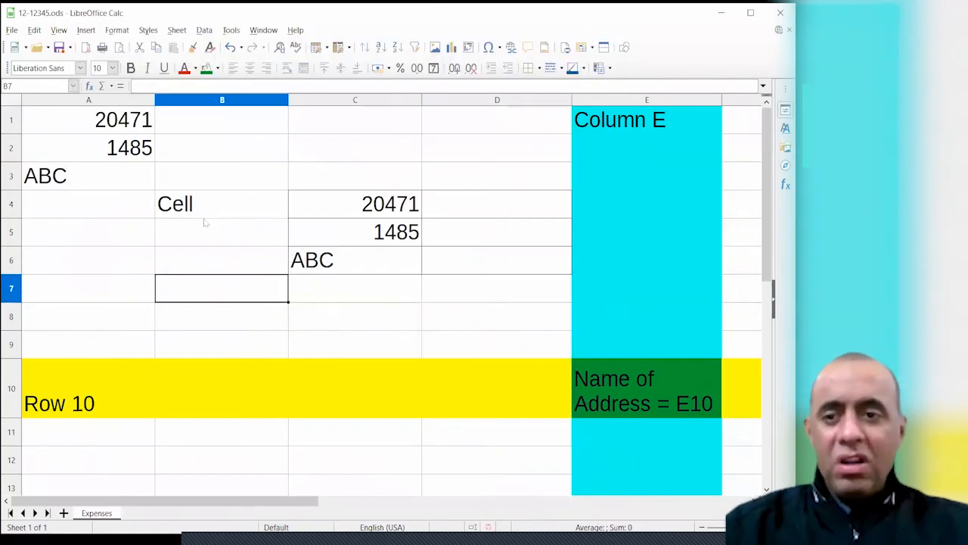
Right-align the text ABC in cell C6
{"action": "left_click", "coordinate": [128, 126]}
{"action": "left_click_drag", "start_coordinate": [128, 125], "coordinate": [130, 147]}
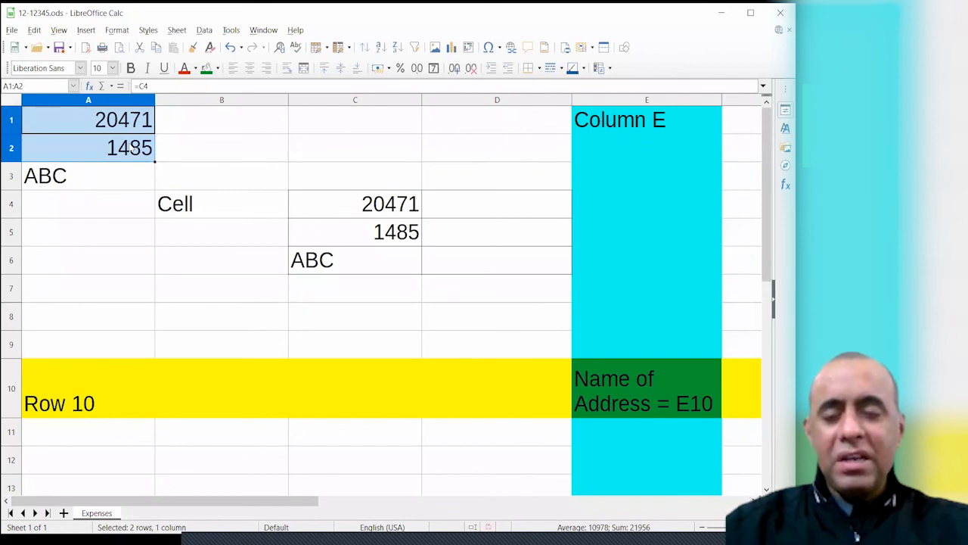
{"action": "left_click_drag", "start_coordinate": [338, 202], "coordinate": [391, 230]}
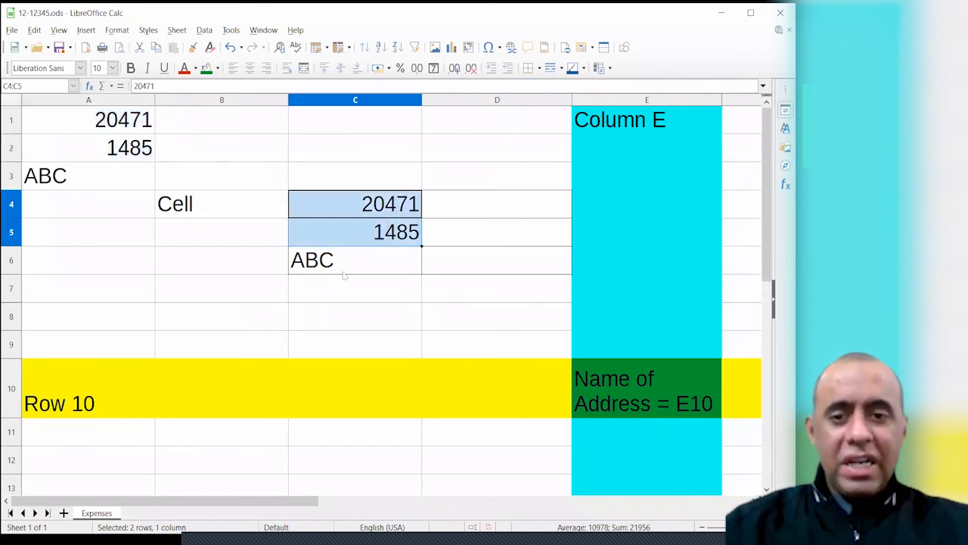
{"action": "left_click", "coordinate": [319, 273]}
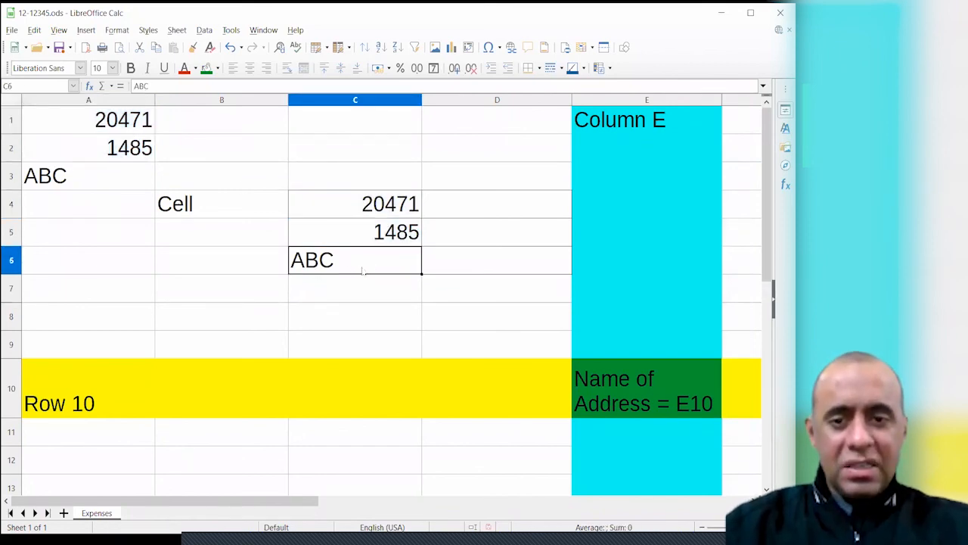
{"action": "left_click", "coordinate": [267, 72]}
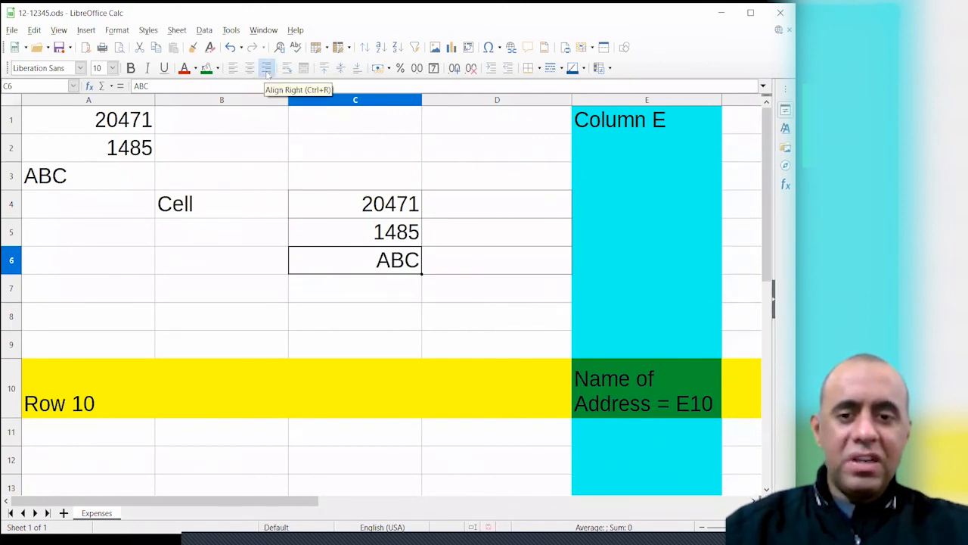
Left-align the numbers 20471 and 1485 in C4:C5
{"action": "left_click_drag", "start_coordinate": [377, 205], "coordinate": [372, 229]}
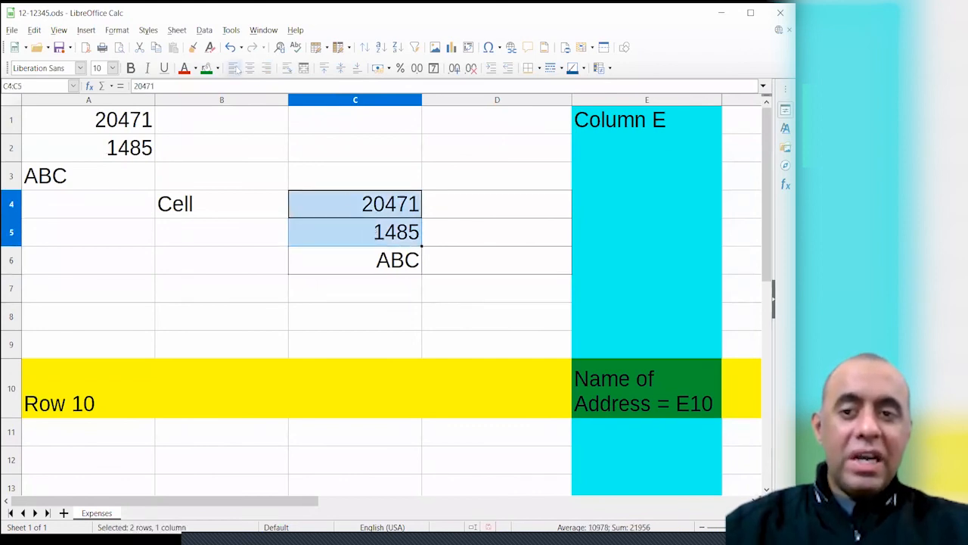
{"action": "left_click", "coordinate": [234, 69]}
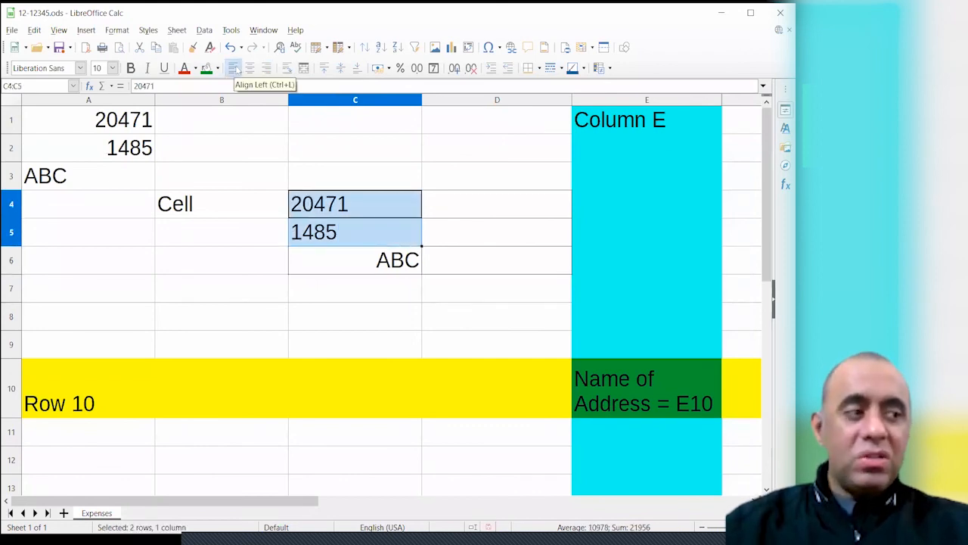
{"action": "left_click", "coordinate": [351, 242]}
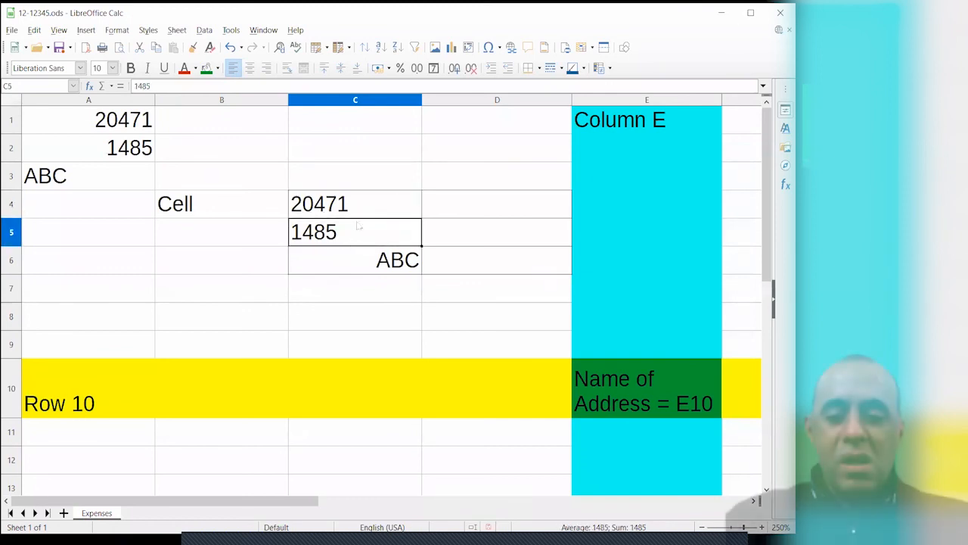
{"action": "left_click", "coordinate": [340, 158]}
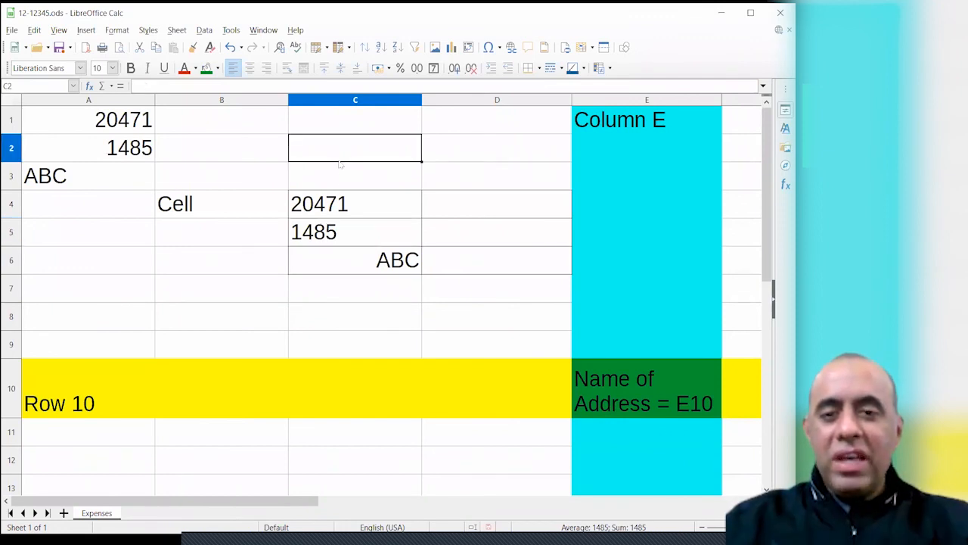
{"action": "left_click", "coordinate": [340, 181]}
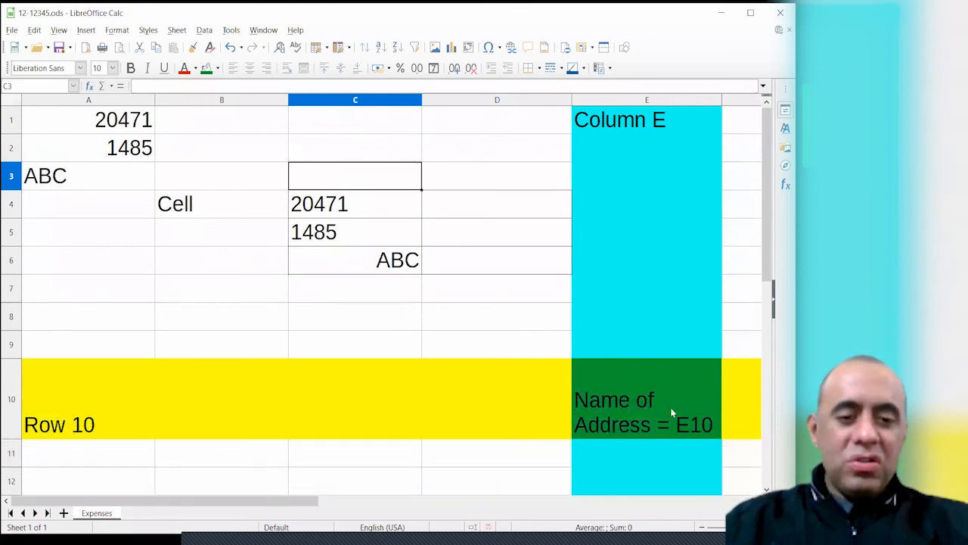
{"action": "left_click", "coordinate": [672, 408]}
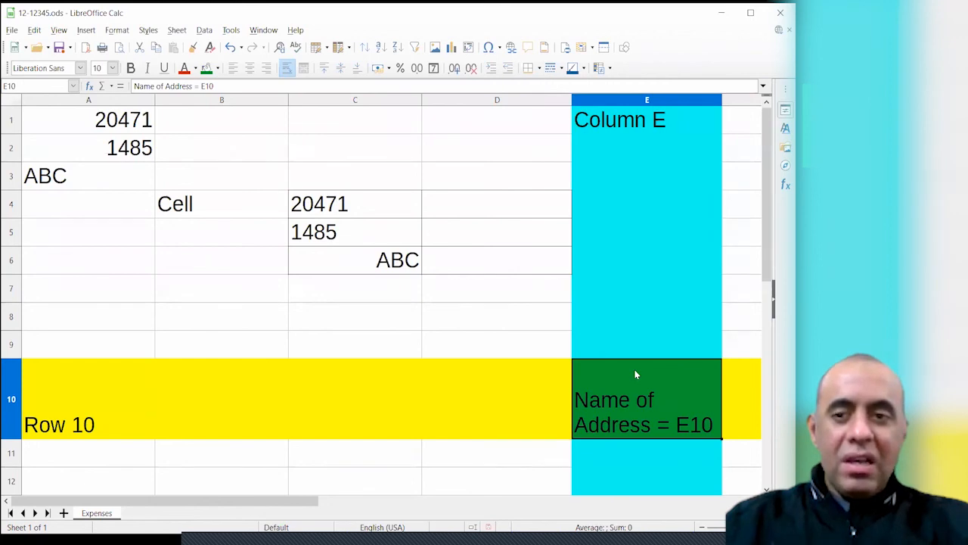
Top-align the 'Name of Address = E10' text in E10, verifying with undo and redo
{"action": "left_click", "coordinate": [117, 30]}
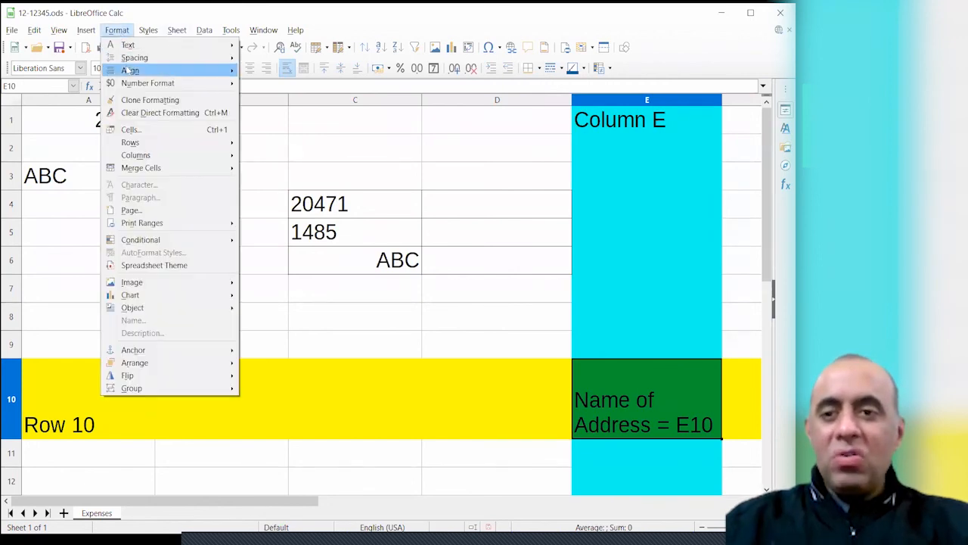
{"action": "mouse_move", "coordinate": [130, 69]}
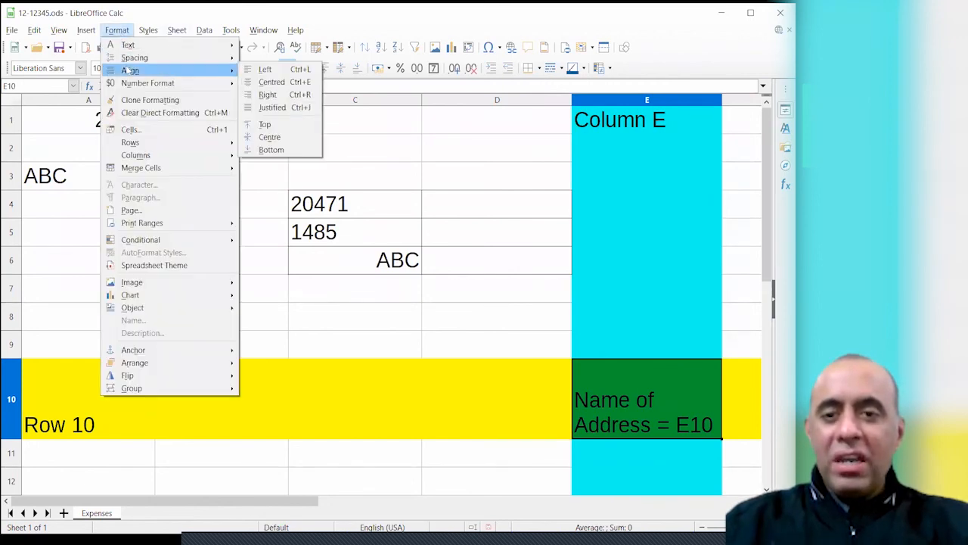
{"action": "left_click", "coordinate": [278, 127]}
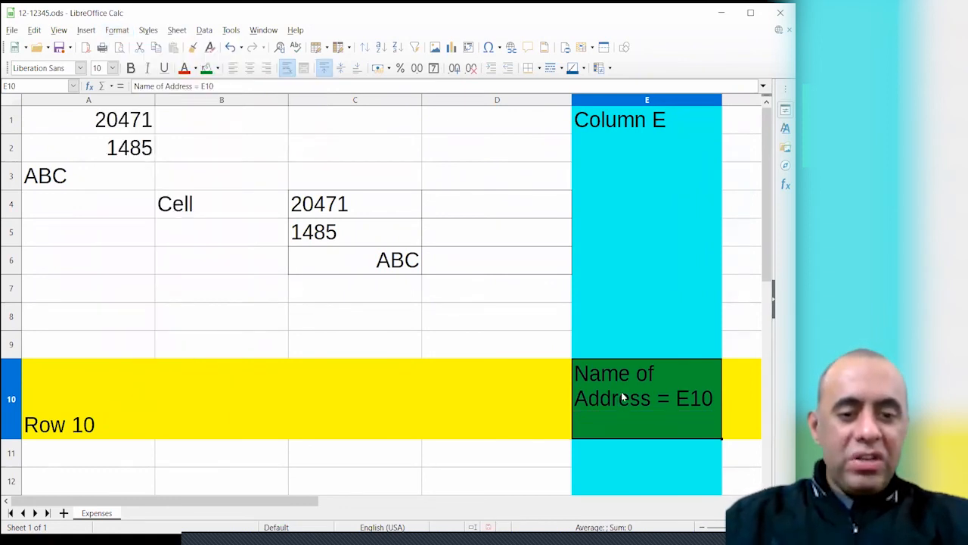
{"action": "key", "text": "ctrl+z"}
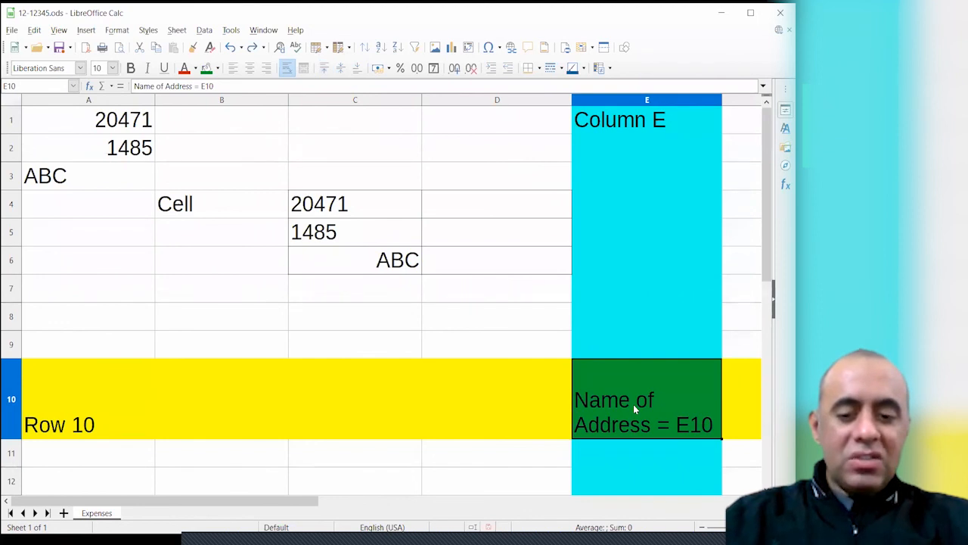
{"action": "key", "text": "ctrl+y"}
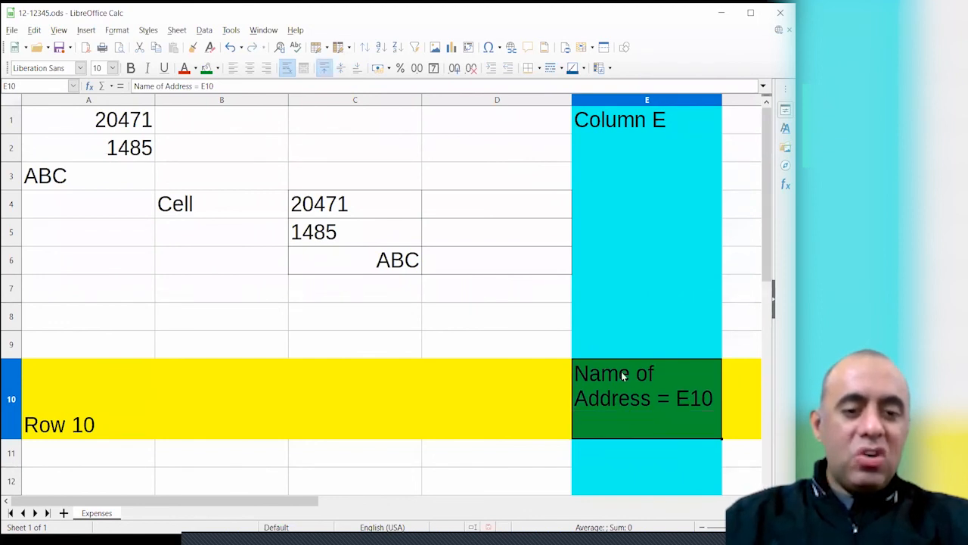
{"action": "key", "text": "ctrl+z"}
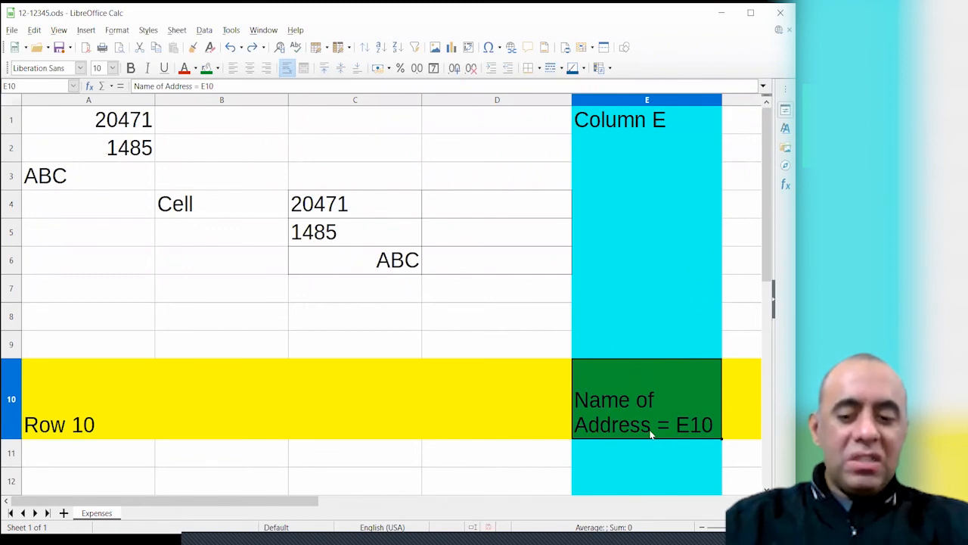
{"action": "key", "text": "ctrl+y"}
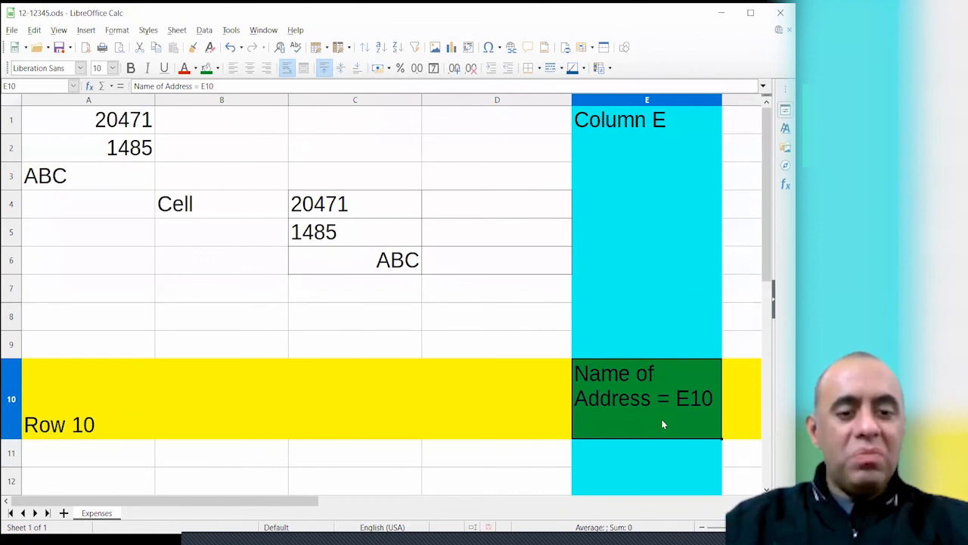
Switch to the course outline PDF in Foxit, then minimize it back to the sheet
{"action": "left_click", "coordinate": [449, 341]}
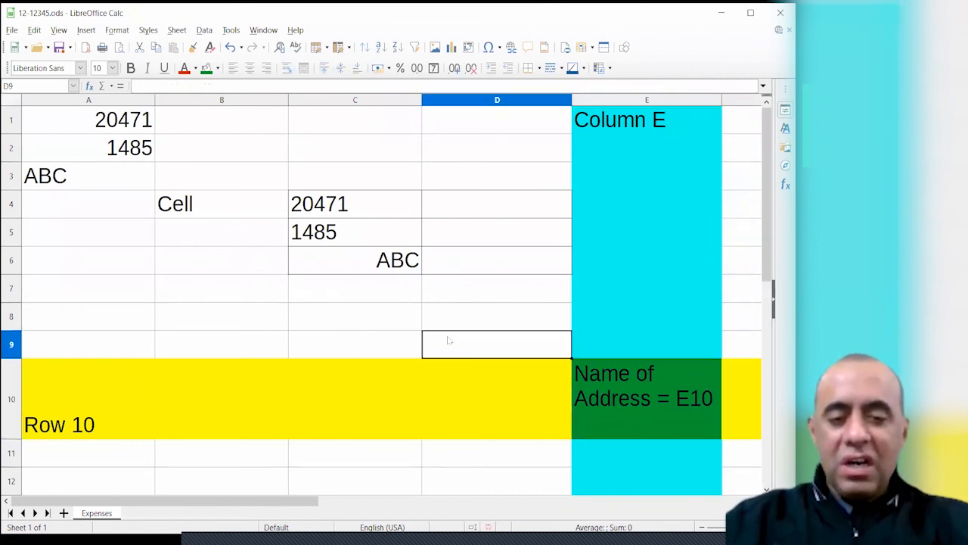
{"action": "key", "text": "alt+Tab"}
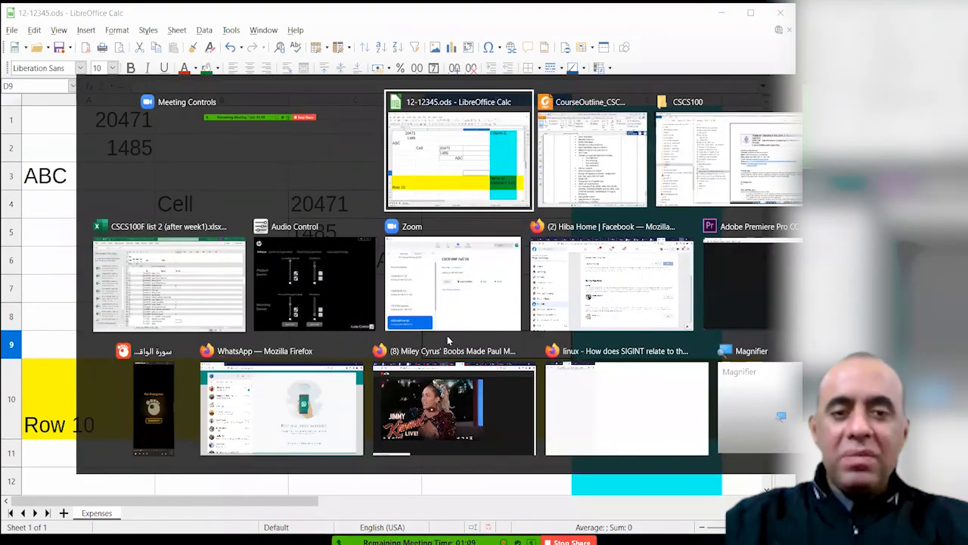
{"action": "key", "text": "alt+Tab"}
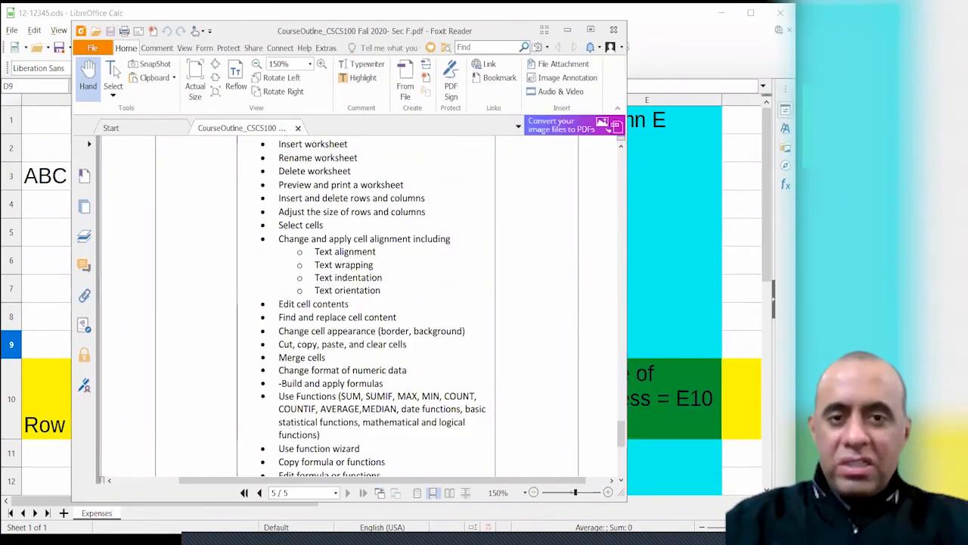
{"action": "left_click", "coordinate": [567, 30]}
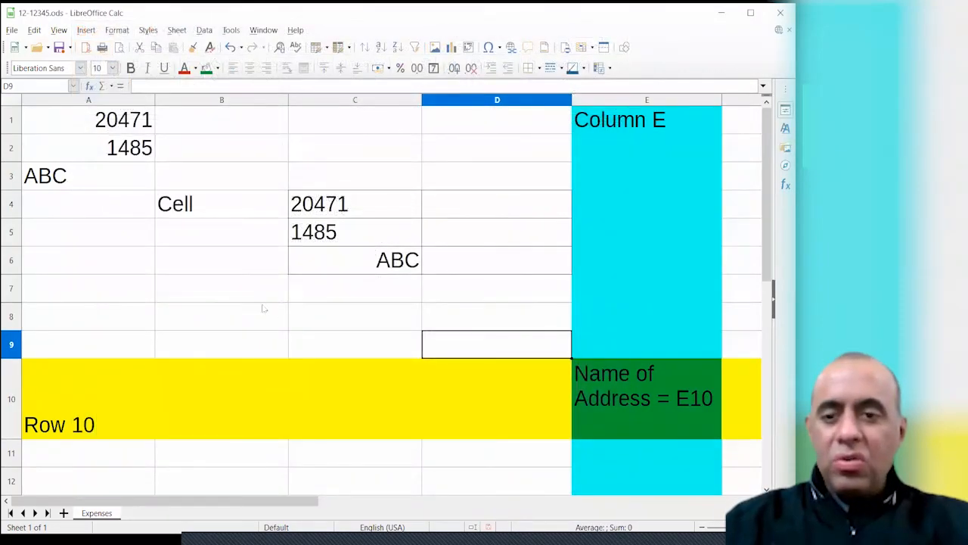
Select D4:D6 and apply Merge and Centre Cells
{"action": "left_click_drag", "start_coordinate": [263, 299], "coordinate": [308, 315]}
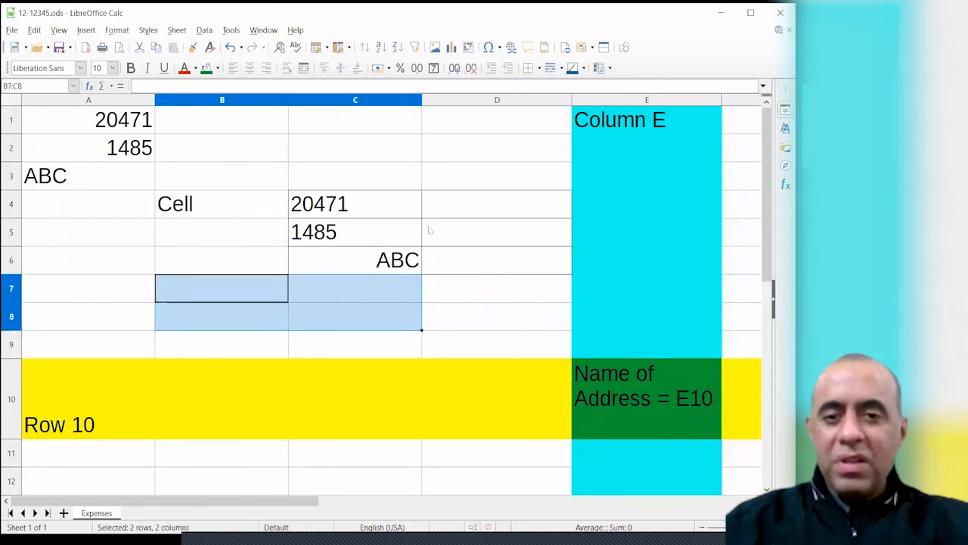
{"action": "left_click_drag", "start_coordinate": [498, 212], "coordinate": [504, 257]}
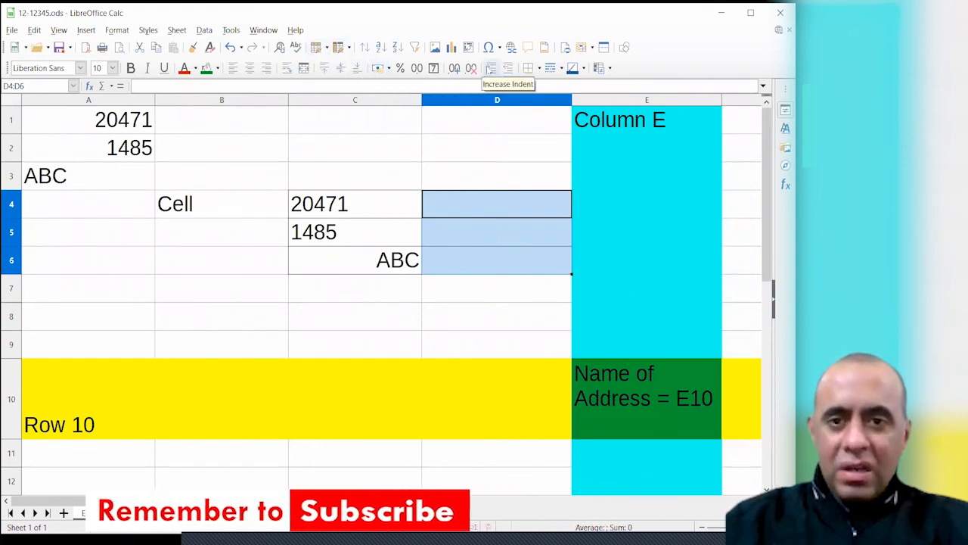
{"action": "left_click", "coordinate": [303, 69]}
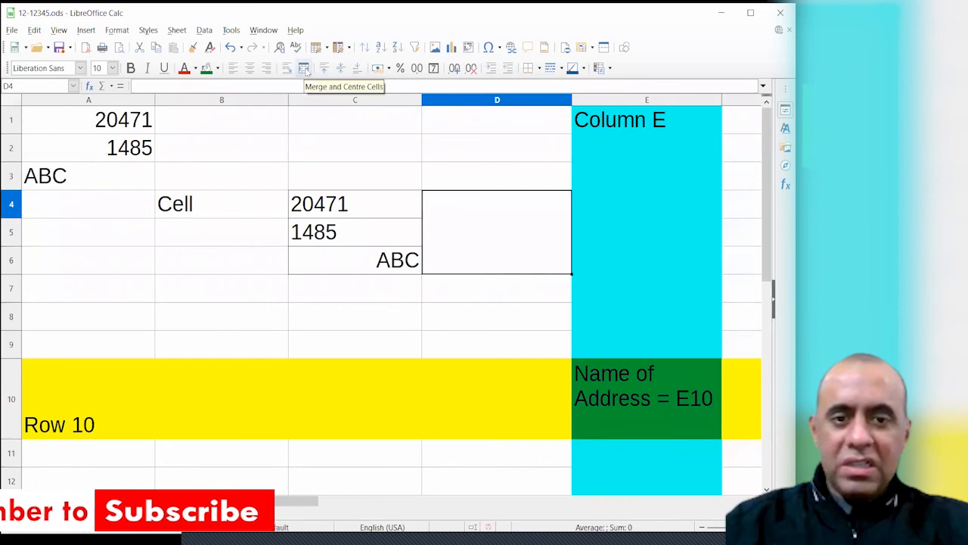
Edit the merged D4 cell after confirming its address in the Name Box
{"action": "double_click", "coordinate": [488, 227]}
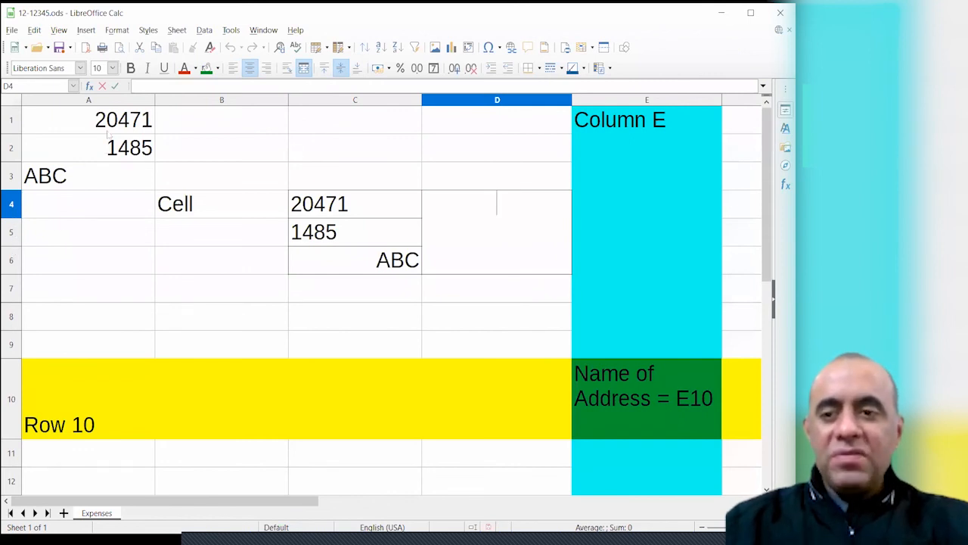
{"action": "left_click", "coordinate": [17, 86]}
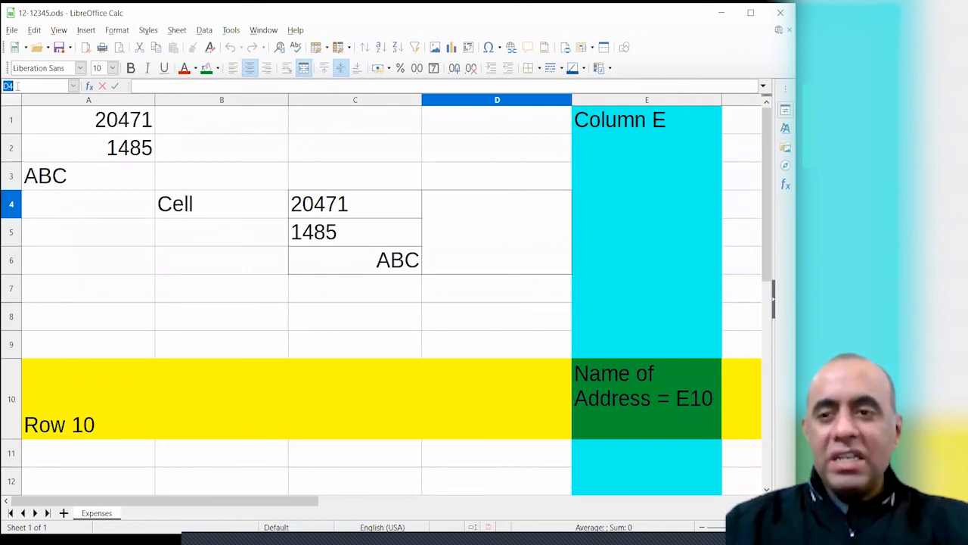
{"action": "left_click", "coordinate": [492, 243]}
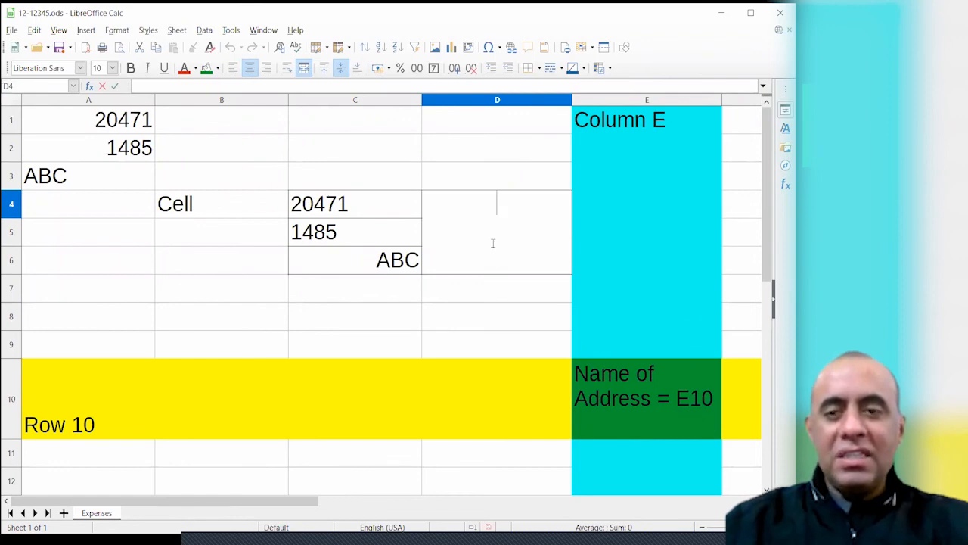